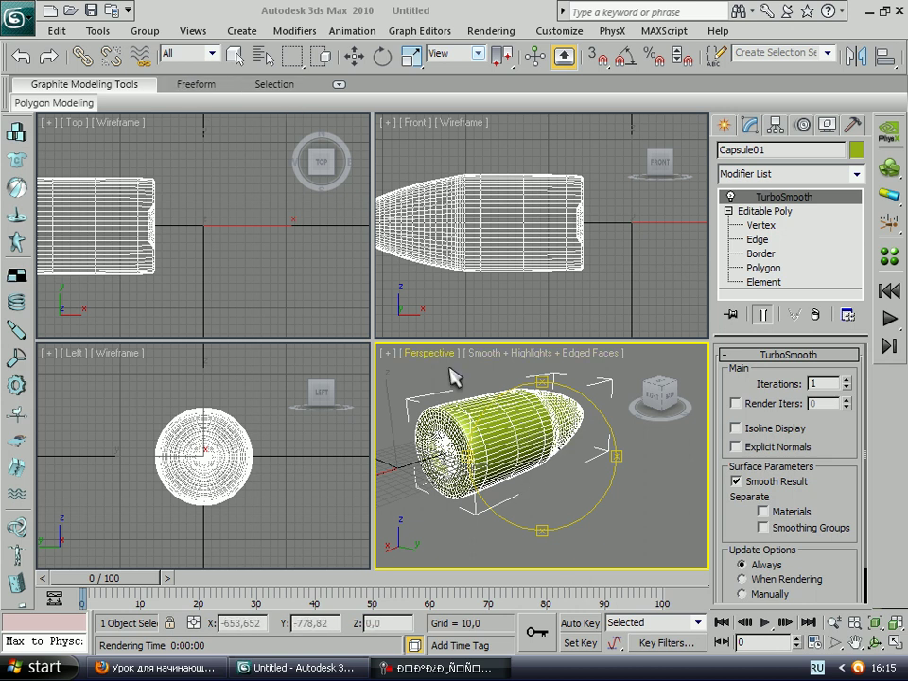
# Orbit the Perspective view, then bring up the quad menu on the smoothed capsule bullet
pyautogui.moveTo(393, 355)
pyautogui.mouseDown()
pyautogui.moveTo(720, 453)
pyautogui.moveTo(525, 442)
pyautogui.mouseUp()
pyautogui.click(232, 55)
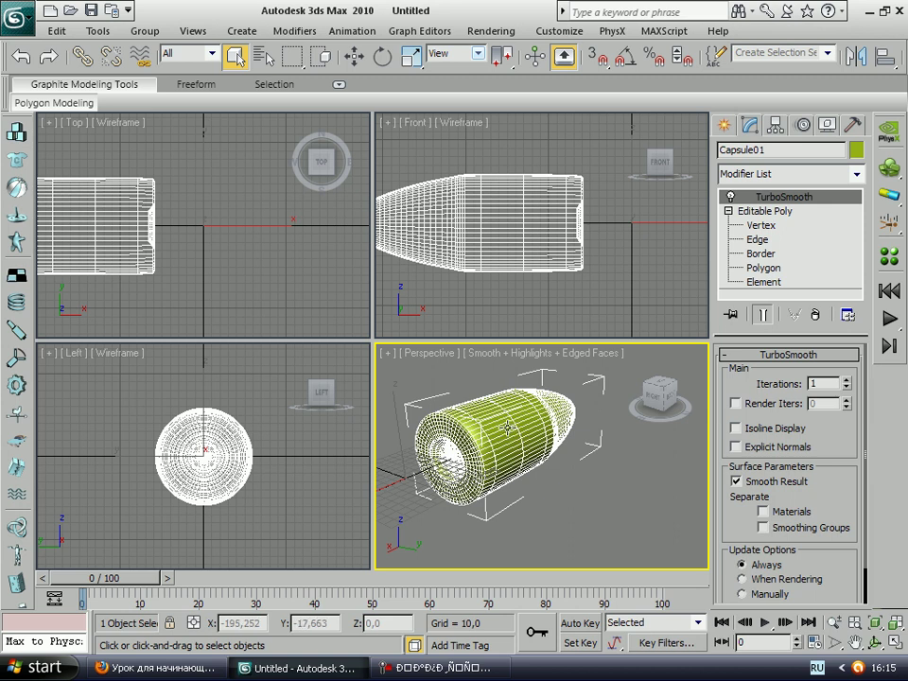
pyautogui.rightClick(508, 428)
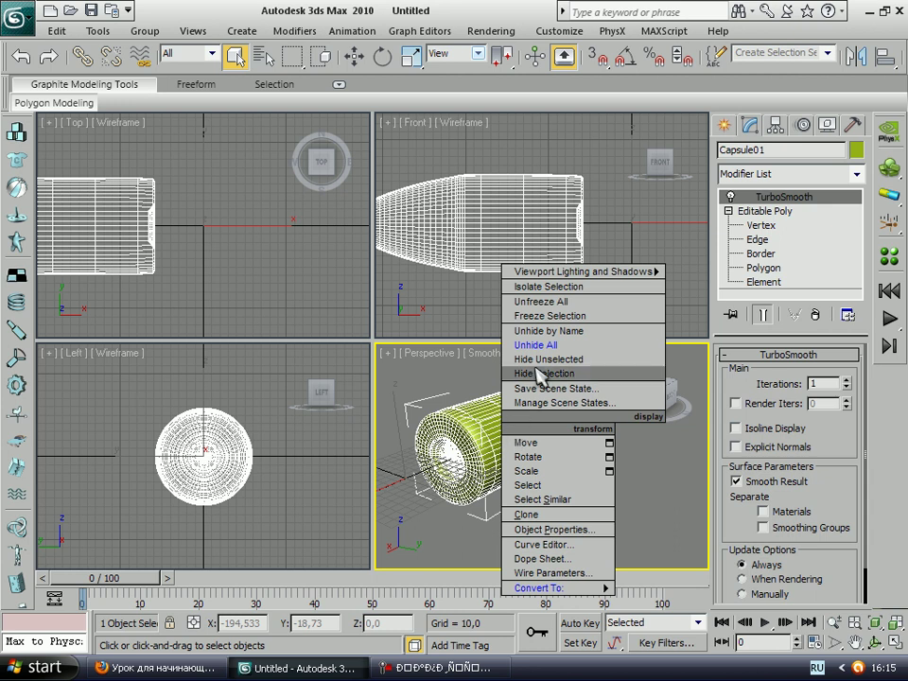
# Hide the capsule bullet and switch the Create panel to Standard Primitives
pyautogui.click(541, 374)
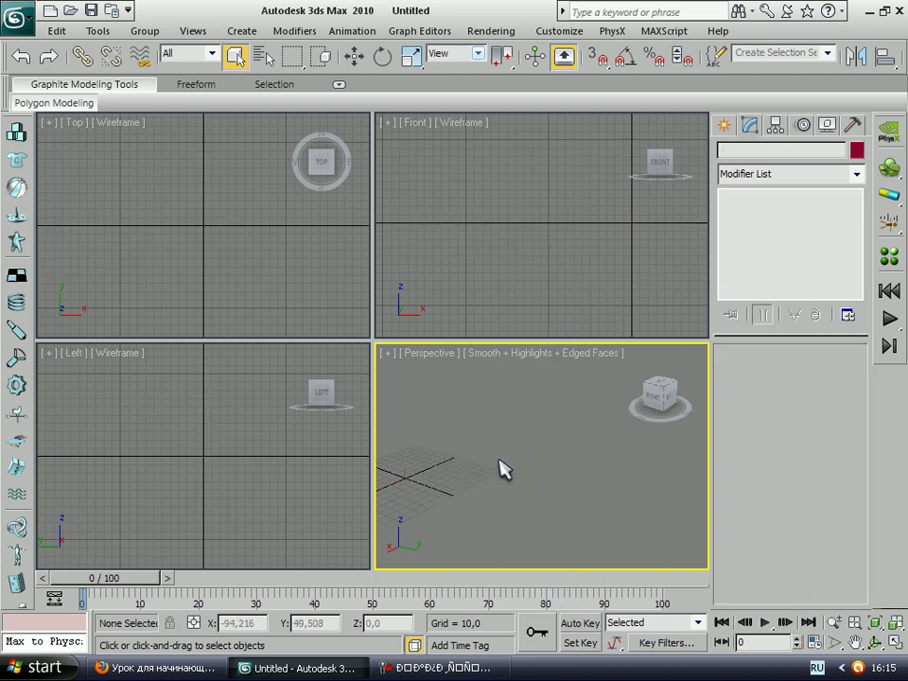
pyautogui.hotkey('ctrl', 'shift', 'z')
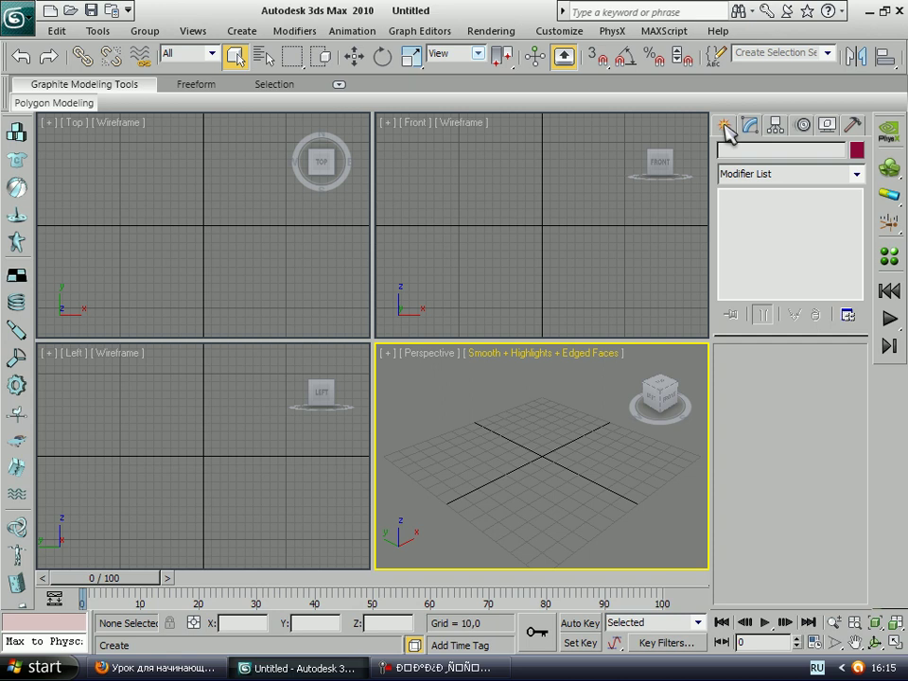
pyautogui.click(726, 127)
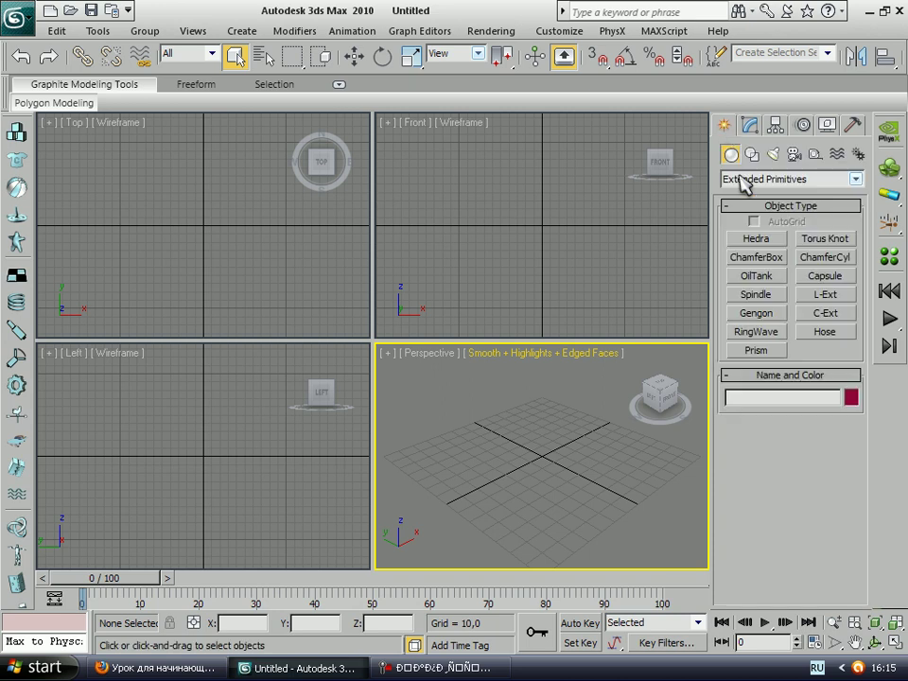
pyautogui.click(856, 180)
pyautogui.click(778, 197)
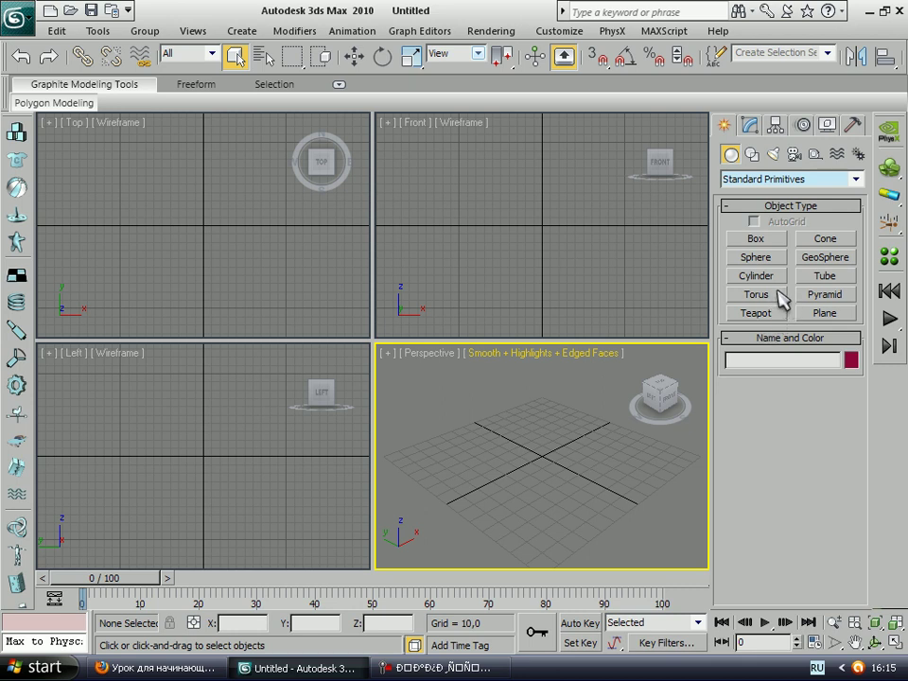
# Draw Cylinder01 in the Left view with radius 37,813 and height 211,765
pyautogui.click(770, 282)
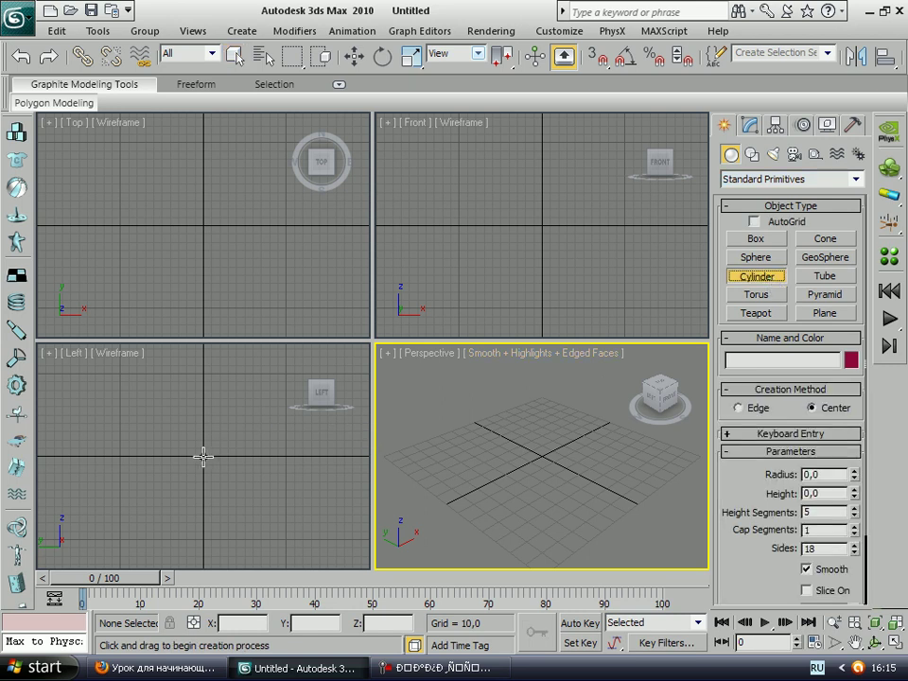
pyautogui.moveTo(204, 457); pyautogui.dragTo(236, 471)
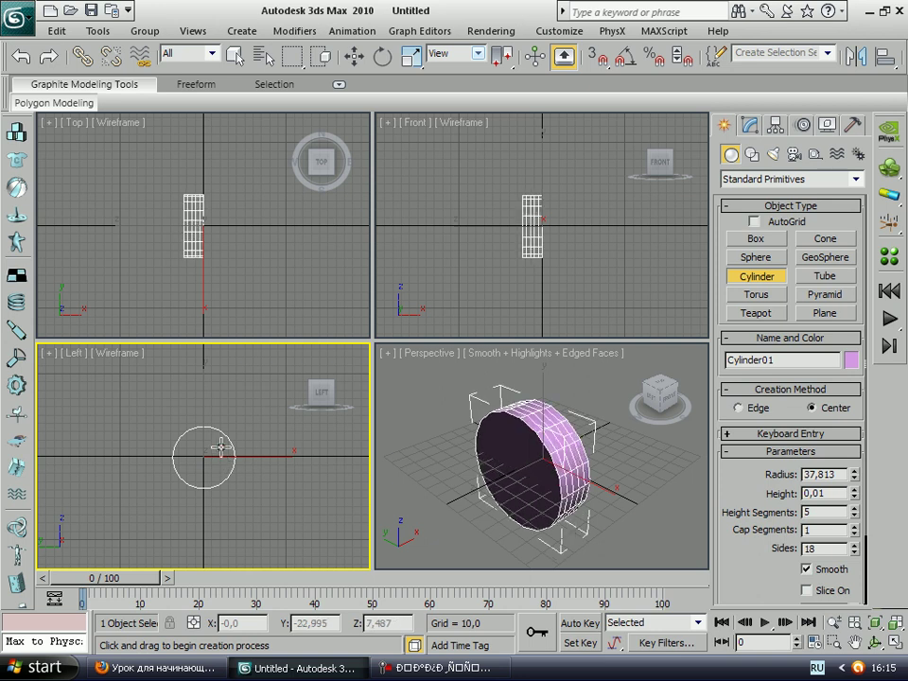
pyautogui.click(138, 298)
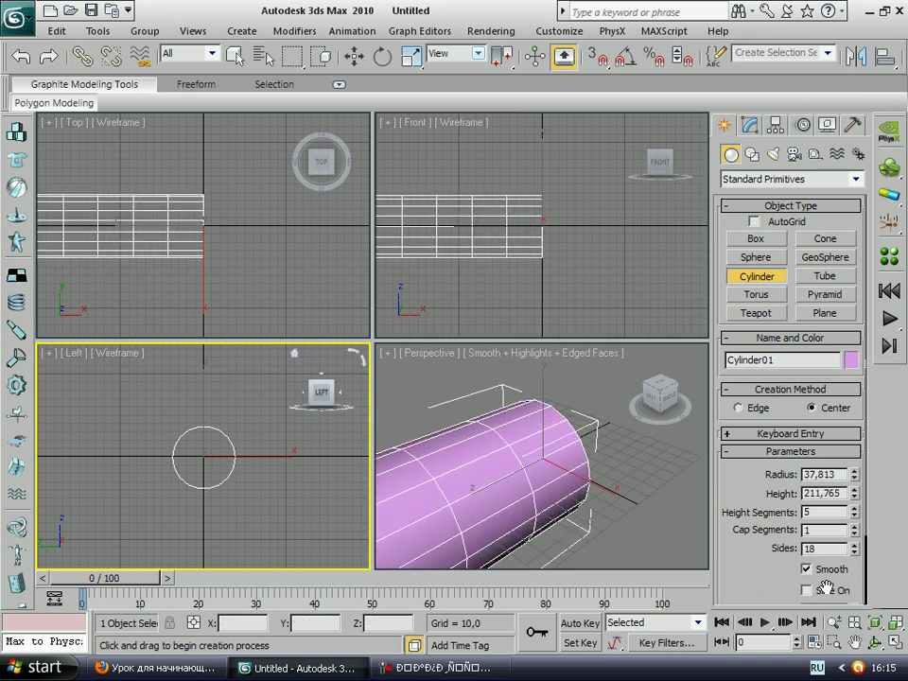
pyautogui.click(855, 644)
pyautogui.moveTo(475, 227)
pyautogui.mouseDown()
pyautogui.moveTo(522, 229)
pyautogui.moveTo(528, 220)
pyautogui.mouseUp()
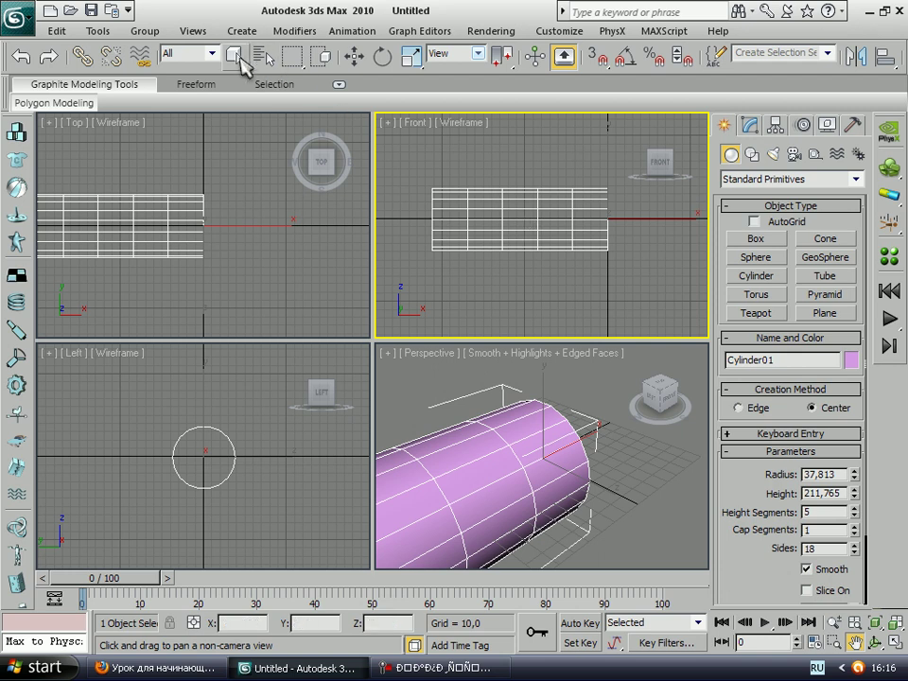
pyautogui.click(235, 56)
# Convert Cylinder01 to Editable Poly and box-select the 19 polygons at its left end
pyautogui.rightClick(524, 205)
pyautogui.moveTo(577, 359)
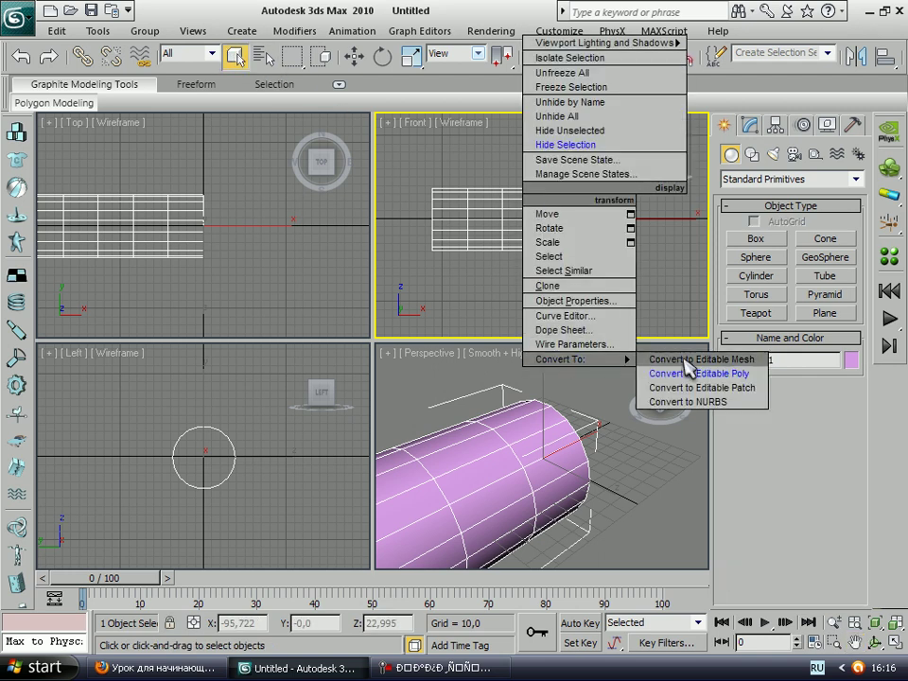
pyautogui.click(700, 374)
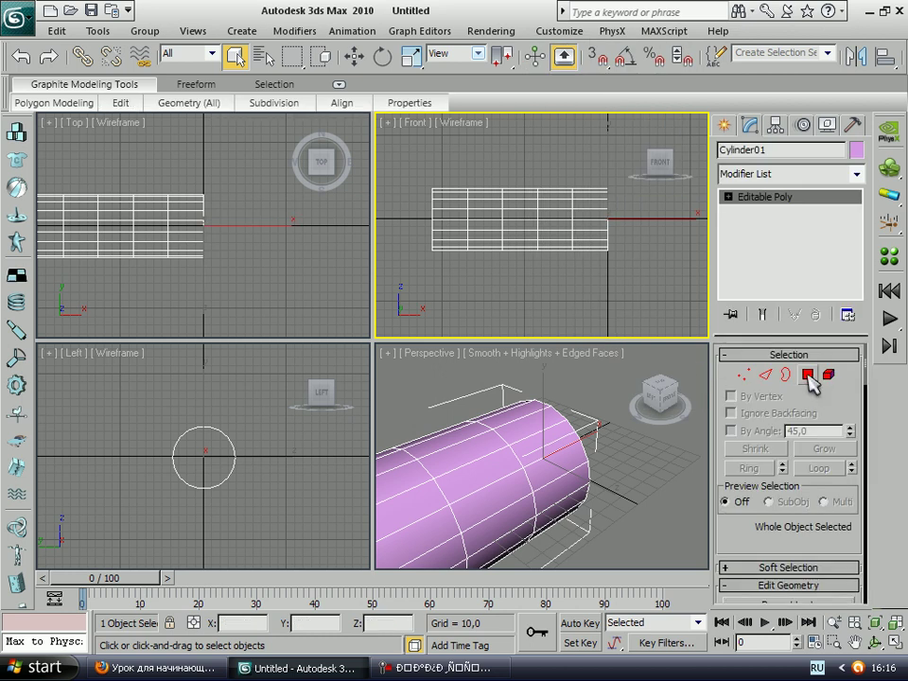
pyautogui.click(808, 377)
pyautogui.moveTo(400, 148); pyautogui.dragTo(454, 289)
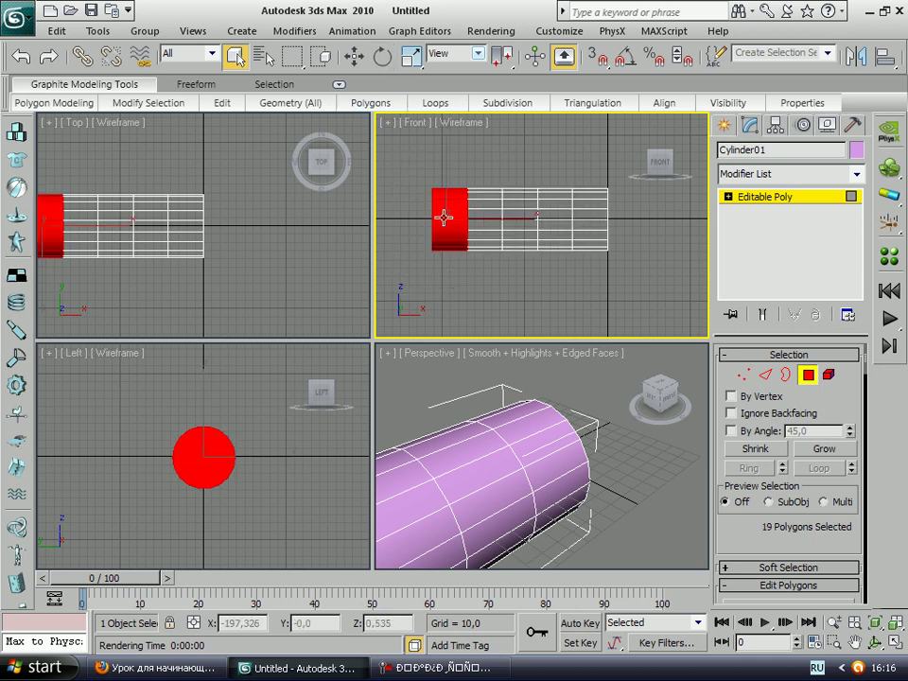
# Scale the end polygons down into a narrow neck, then stretch them lengthwise
pyautogui.click(412, 54)
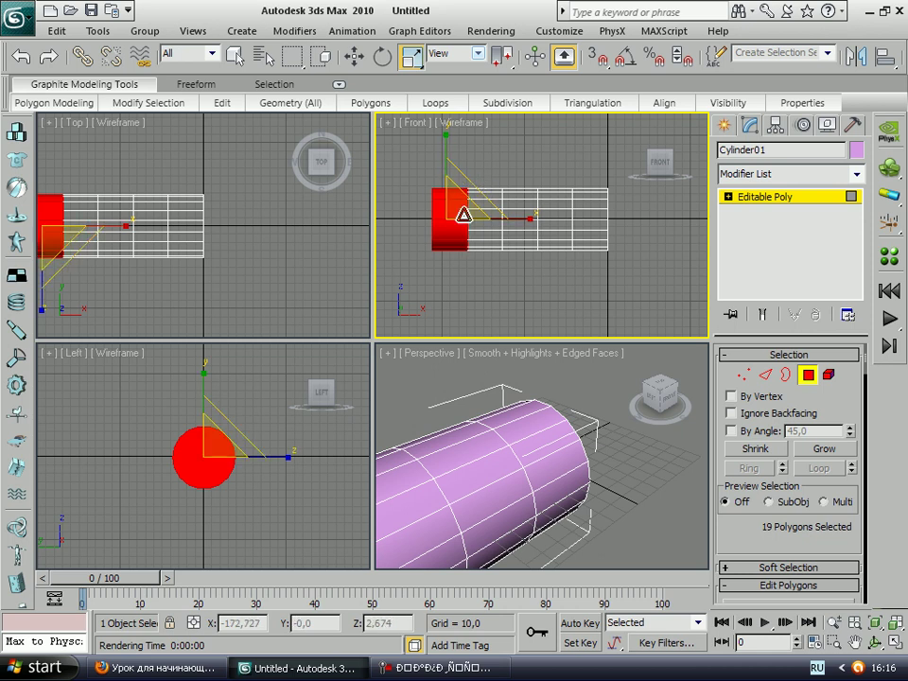
pyautogui.moveTo(457, 208); pyautogui.dragTo(455, 260)
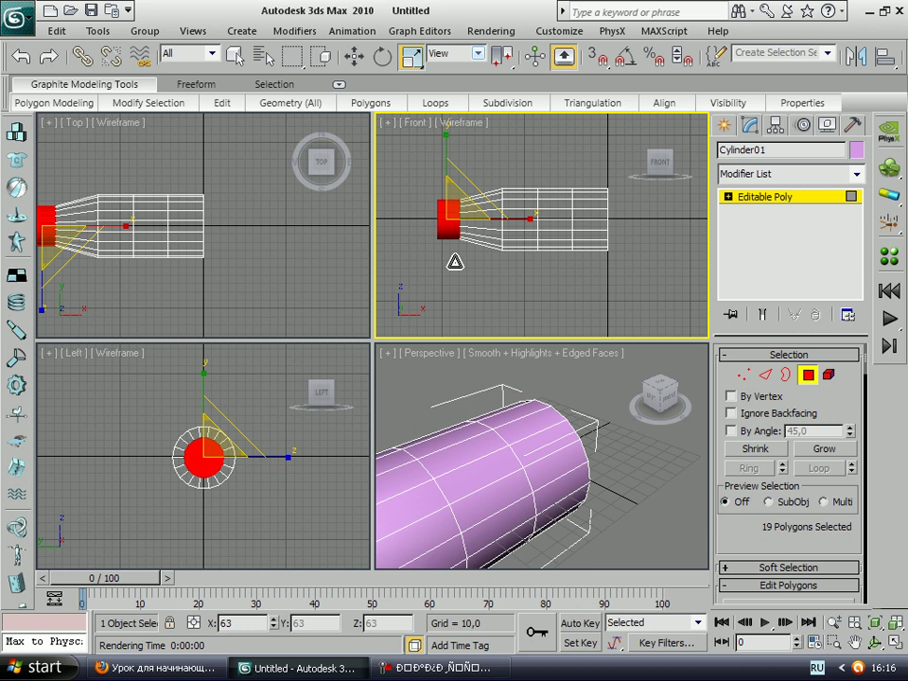
pyautogui.moveTo(455, 261); pyautogui.dragTo(456, 263)
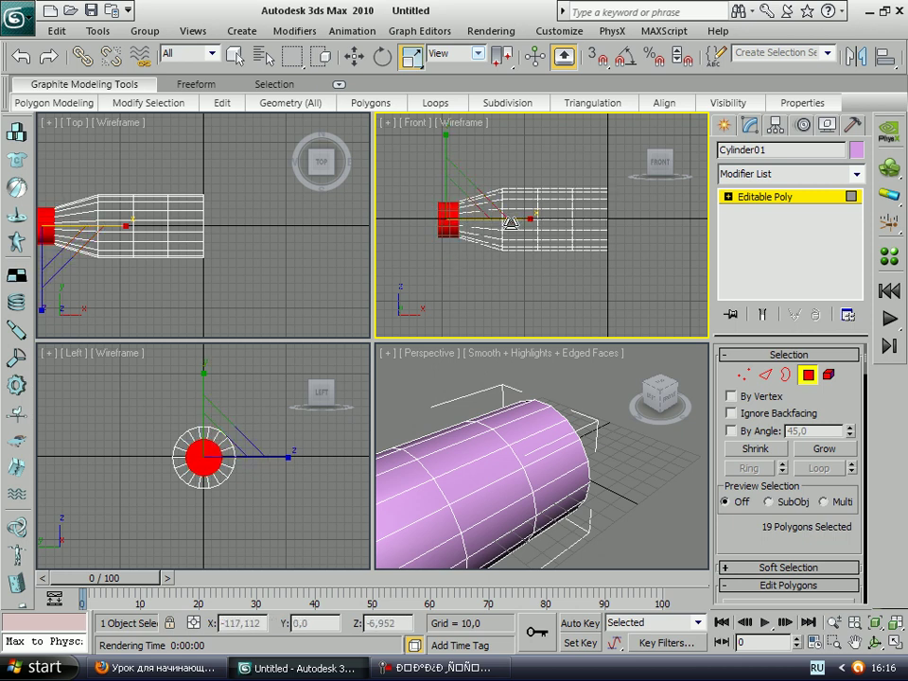
pyautogui.moveTo(523, 218)
pyautogui.mouseDown()
pyautogui.moveTo(596, 219)
pyautogui.moveTo(575, 219)
pyautogui.mouseUp()
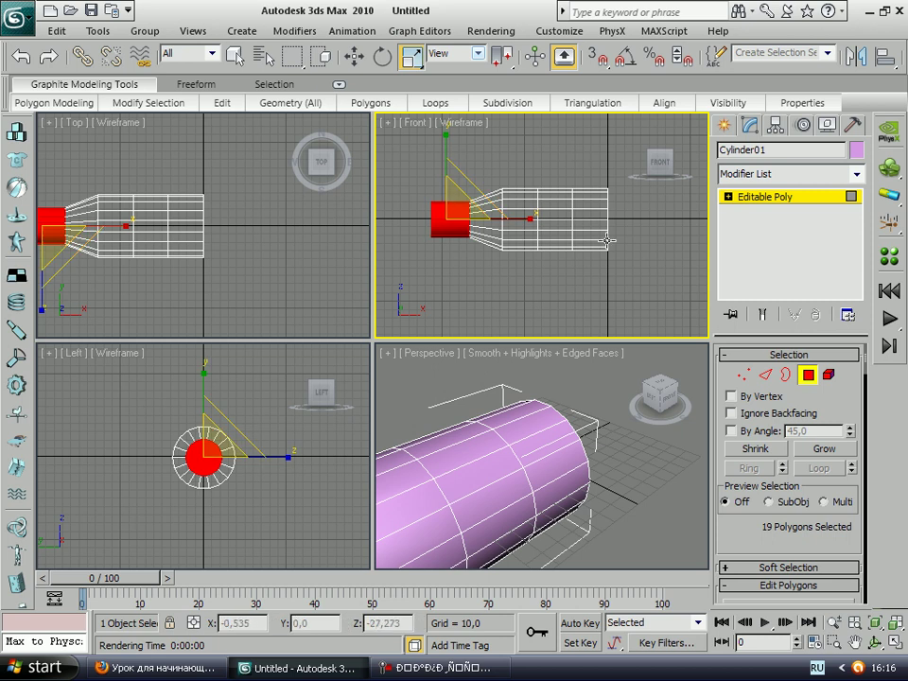
pyautogui.moveTo(584, 150); pyautogui.dragTo(622, 322)
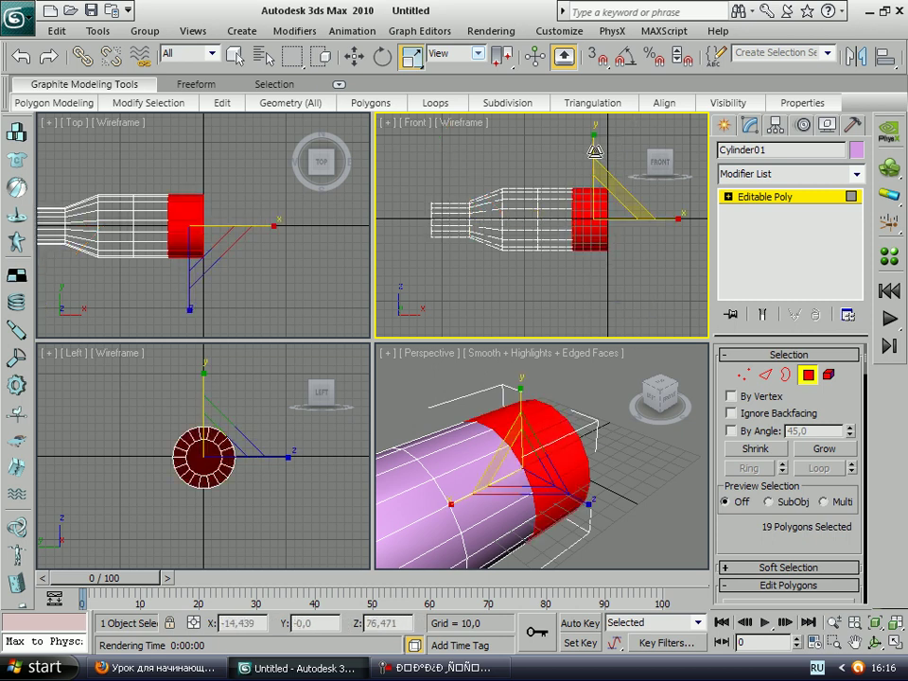
# Slide the tapered end section outward along the cylinder's length
pyautogui.click(356, 57)
pyautogui.moveTo(641, 221); pyautogui.dragTo(720, 224)
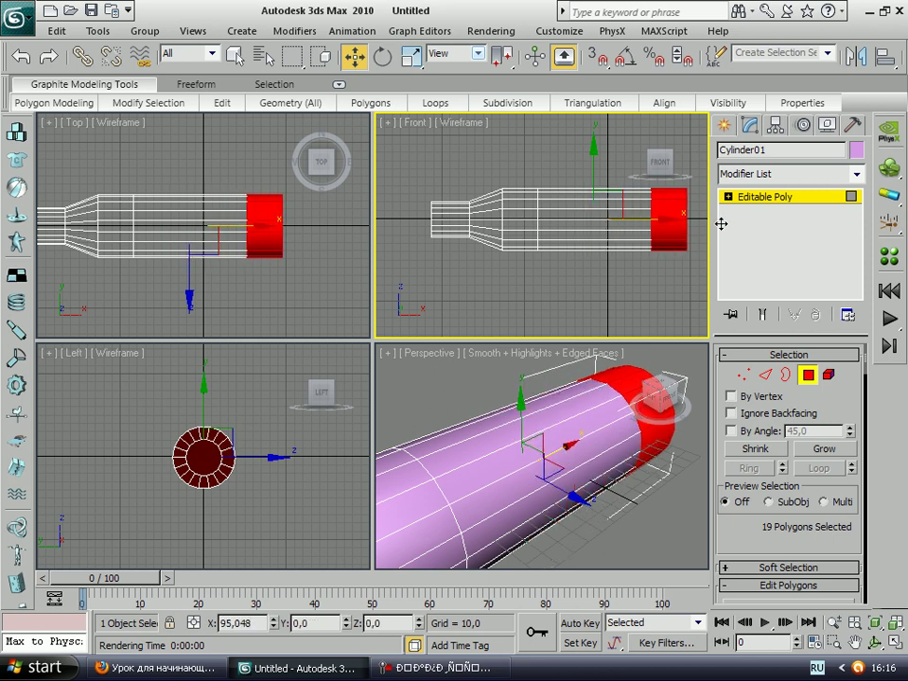
pyautogui.moveTo(720, 223); pyautogui.dragTo(724, 224)
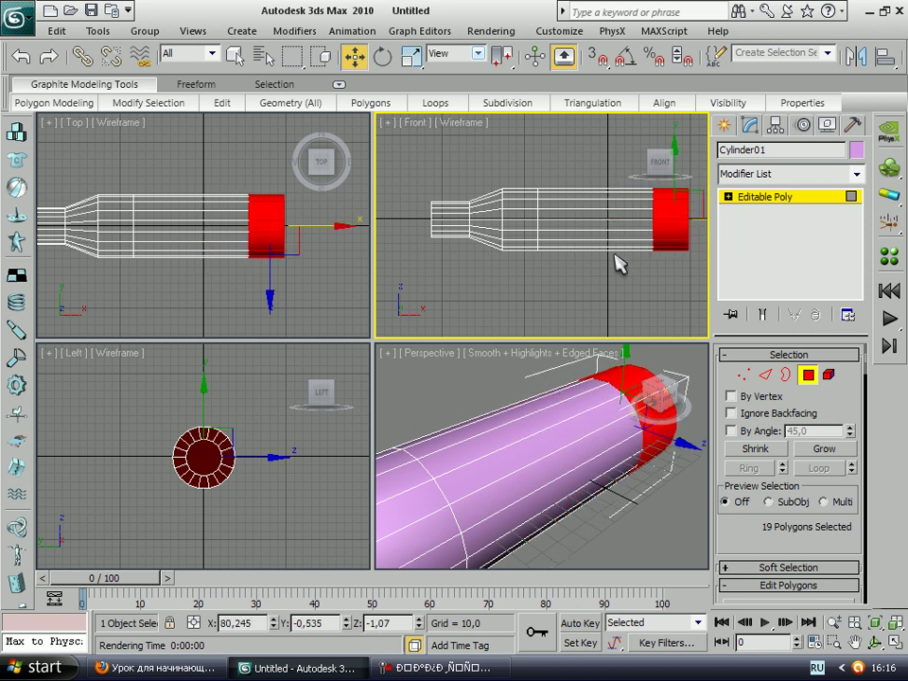
pyautogui.click(854, 643)
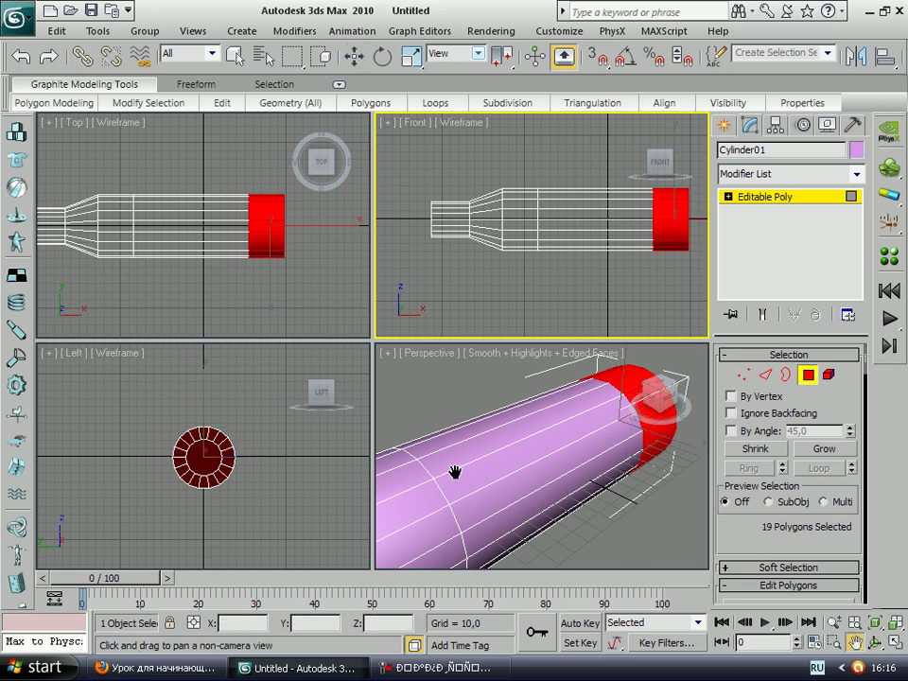
pyautogui.click(484, 482)
pyautogui.moveTo(487, 485); pyautogui.dragTo(539, 438)
pyautogui.scroll(-3, 539, 438)
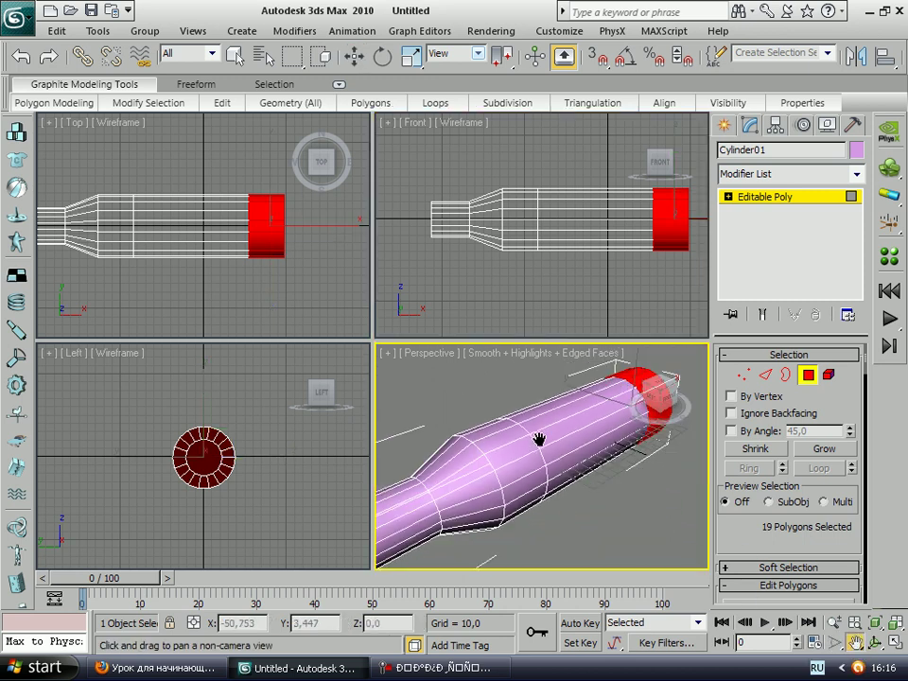
pyautogui.scroll(-3, 562, 486)
pyautogui.click(499, 32)
pyautogui.click(495, 63)
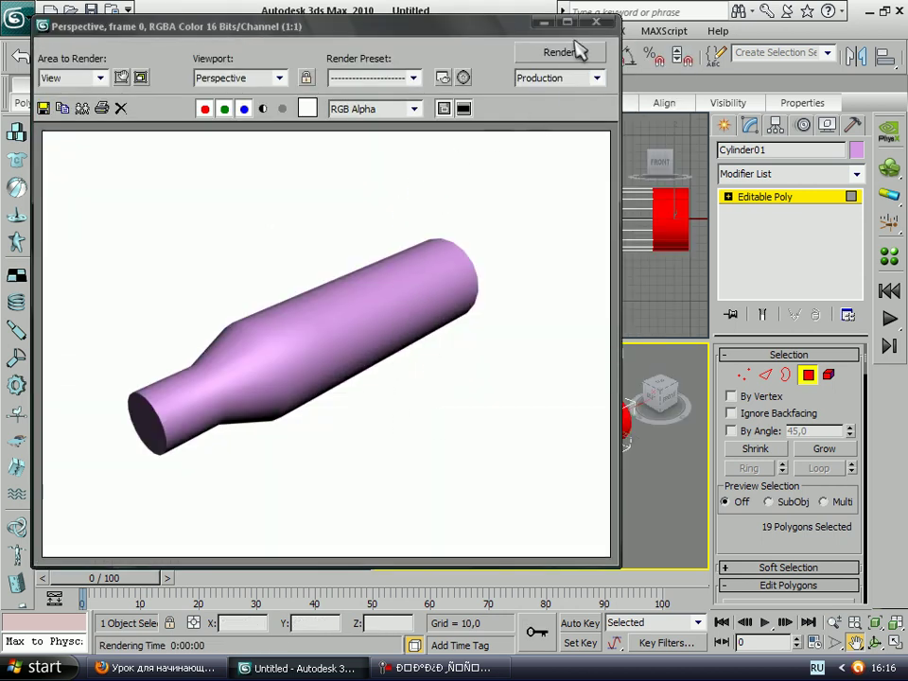
pyautogui.click(596, 21)
pyautogui.moveTo(523, 458)
pyautogui.mouseDown(button='middle')
pyautogui.moveTo(545, 434)
pyautogui.moveTo(629, 440)
pyautogui.mouseUp(button='middle')
pyautogui.scroll(2, 544, 434)
pyautogui.scroll(2, 545, 440)
pyautogui.scroll(3, 547, 446)
# Delete the flat end-cap polygon to open the cylinder's end
pyautogui.click(356, 56)
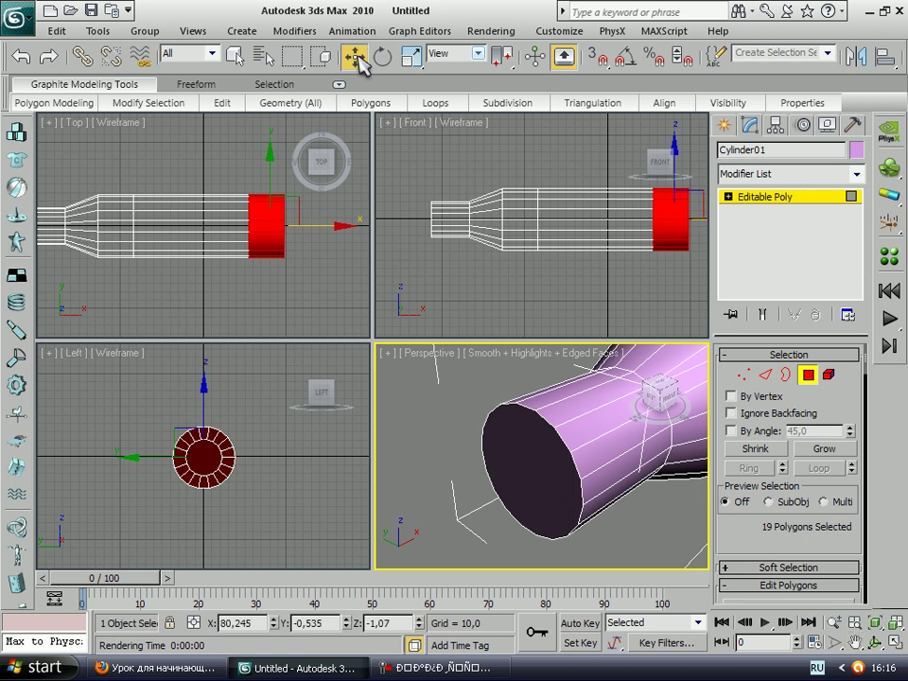
pyautogui.click(535, 476)
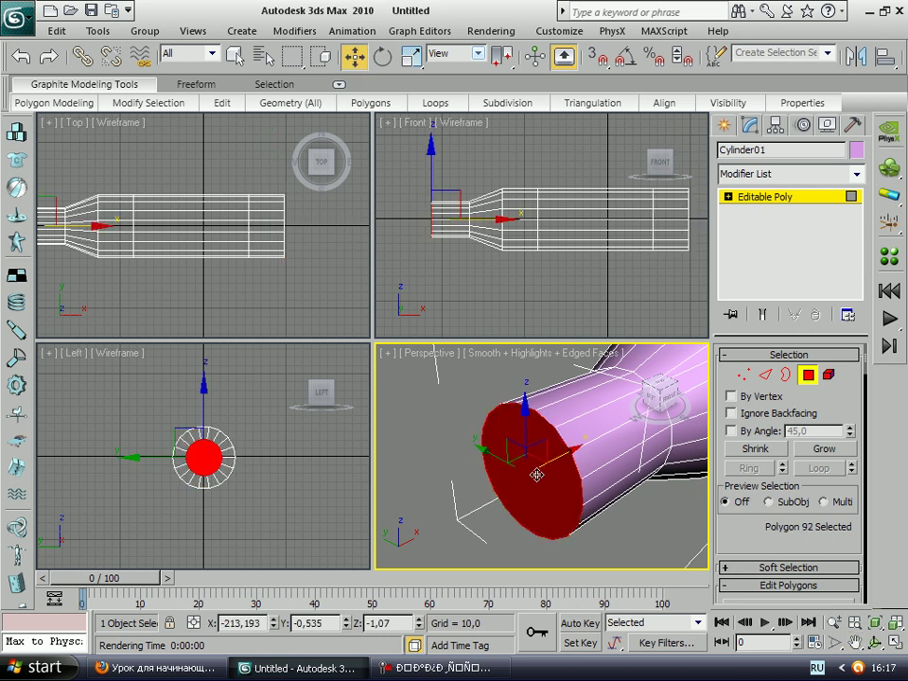
pyautogui.press('Delete')
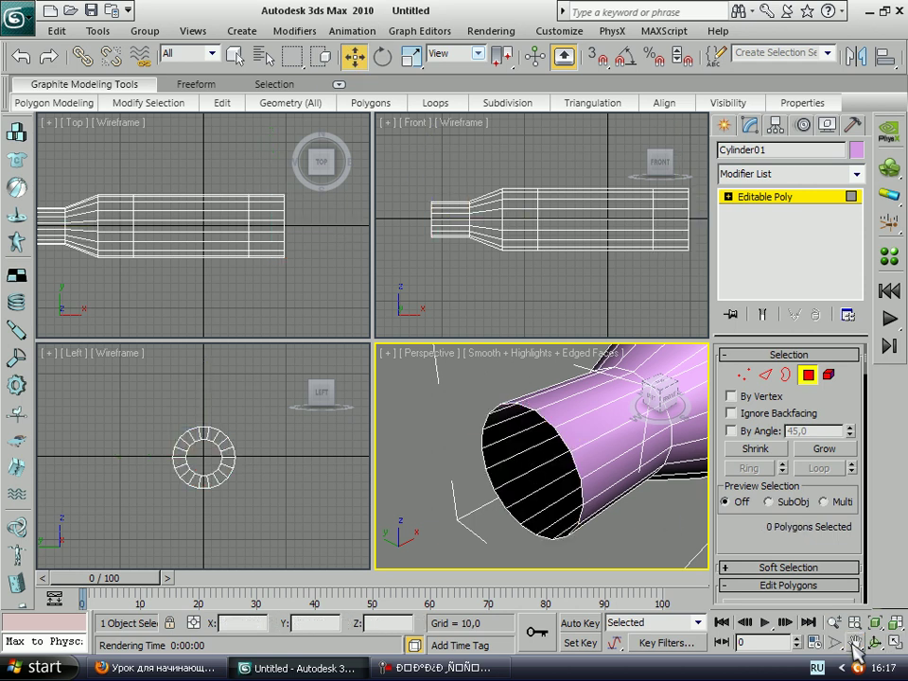
# Pan the Perspective and Front views along the cylinder to its rear end
pyautogui.hotkey('ctrl', 'p')
pyautogui.moveTo(642, 447)
pyautogui.mouseDown()
pyautogui.moveTo(515, 458)
pyautogui.moveTo(516, 436)
pyautogui.moveTo(559, 476)
pyautogui.mouseUp()
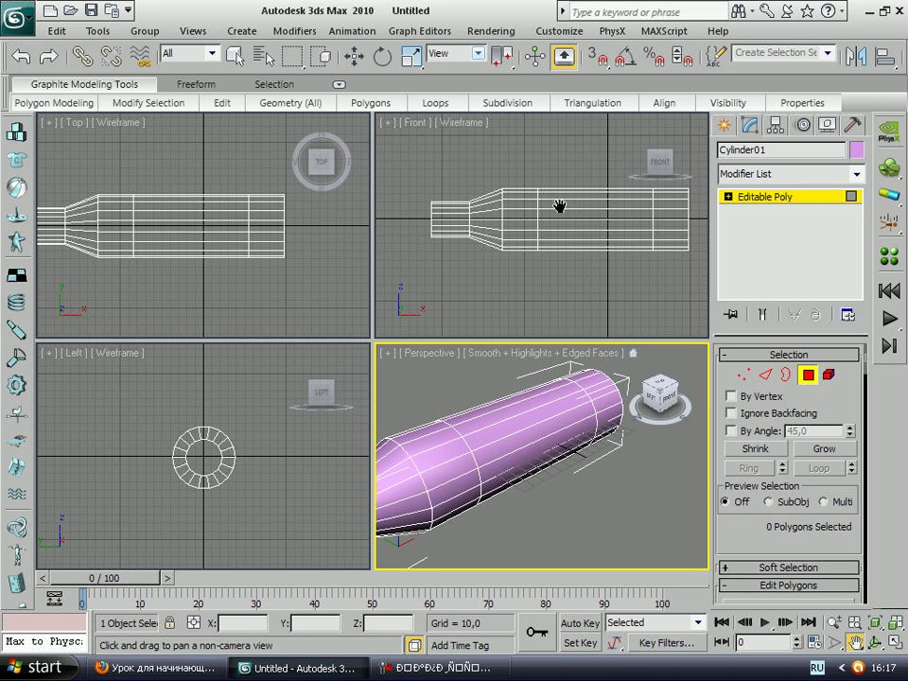
pyautogui.moveTo(568, 223)
pyautogui.mouseDown()
pyautogui.moveTo(578, 239)
pyautogui.moveTo(509, 240)
pyautogui.mouseUp()
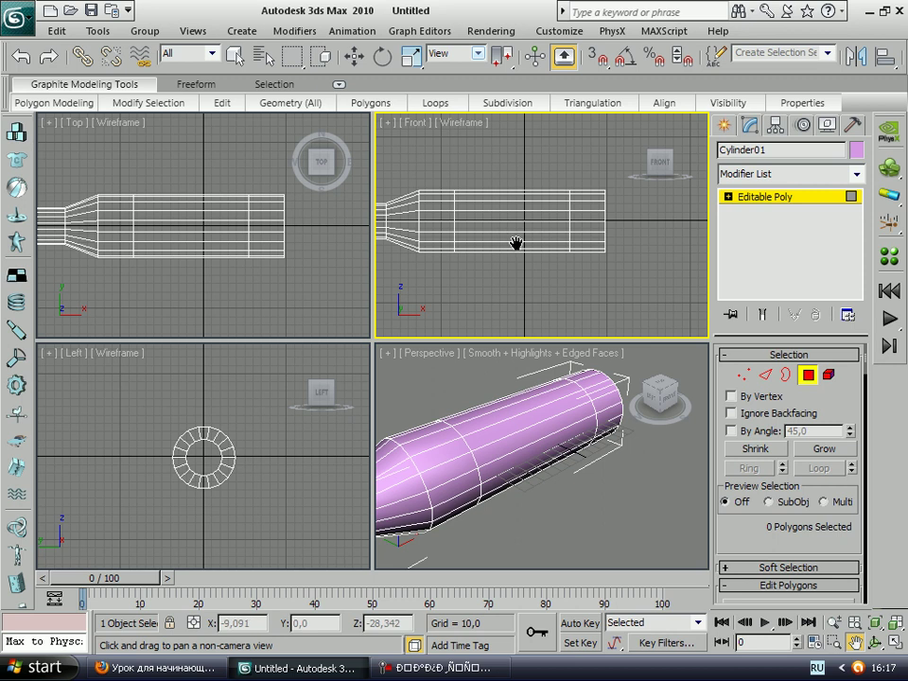
pyautogui.scroll(2, 516, 244)
pyautogui.moveTo(570, 235); pyautogui.dragTo(511, 239)
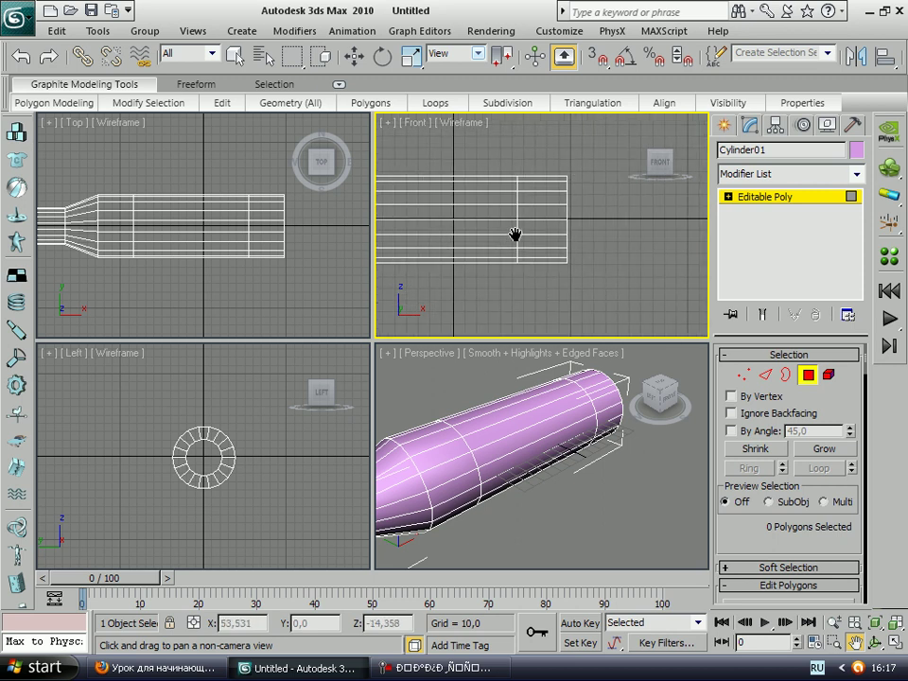
pyautogui.scroll(2, 515, 238)
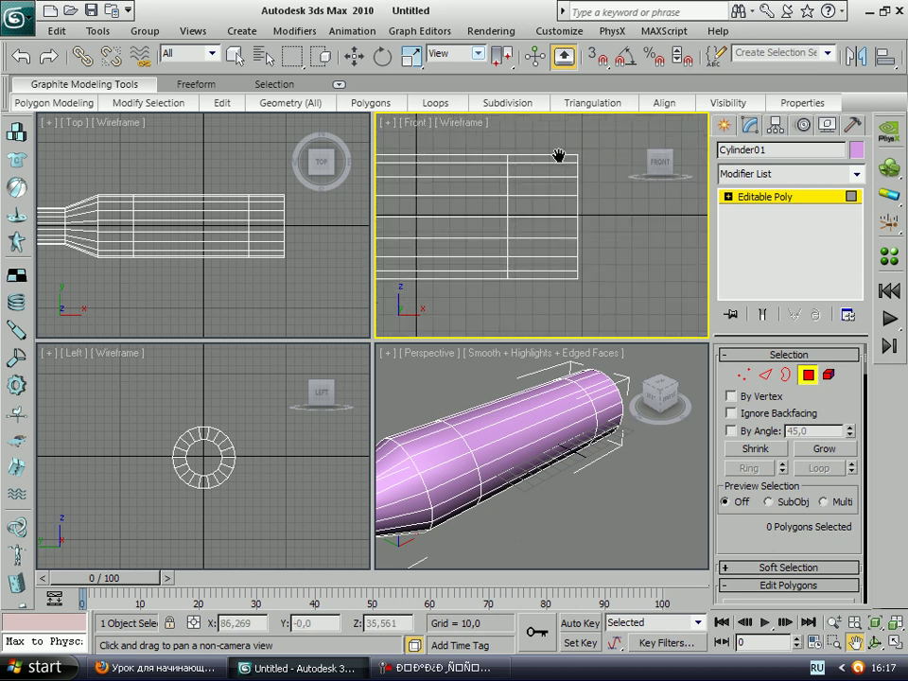
# Connect the rear section's lengthwise edges with a new loop and slide it toward the base
pyautogui.click(234, 53)
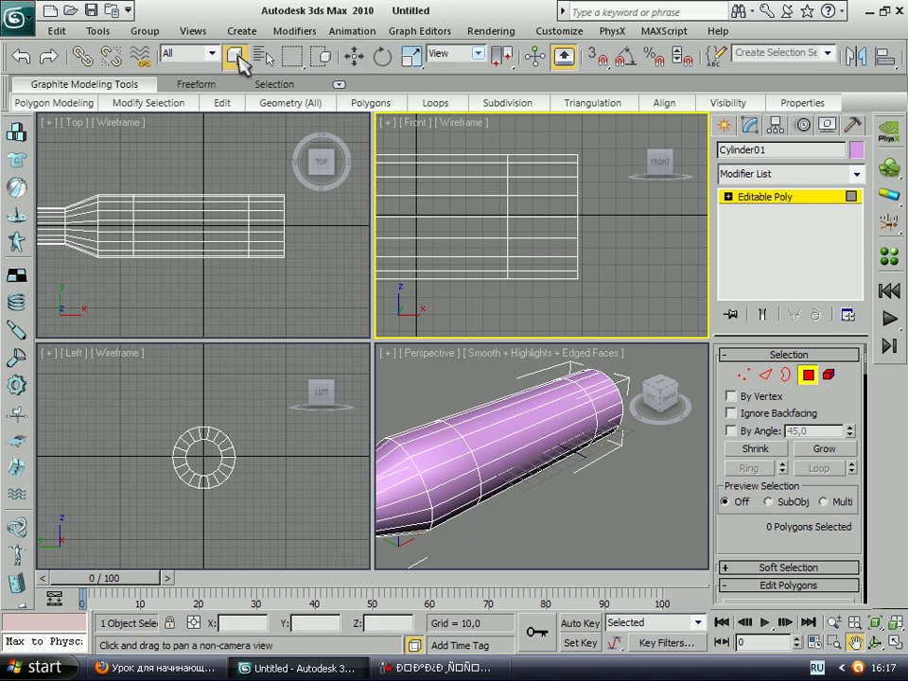
pyautogui.click(769, 372)
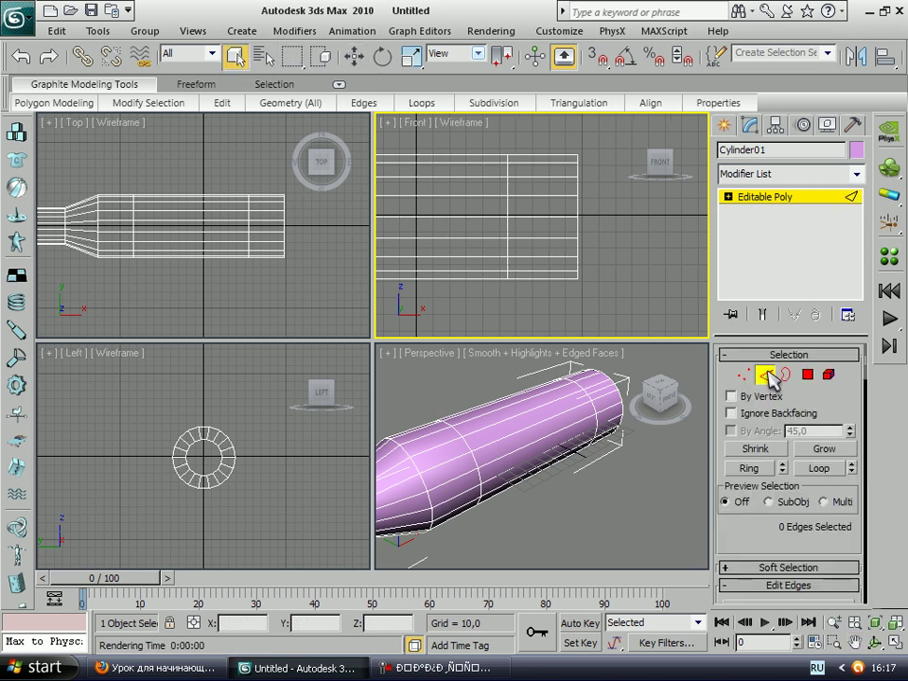
pyautogui.moveTo(525, 137); pyautogui.dragTo(566, 314)
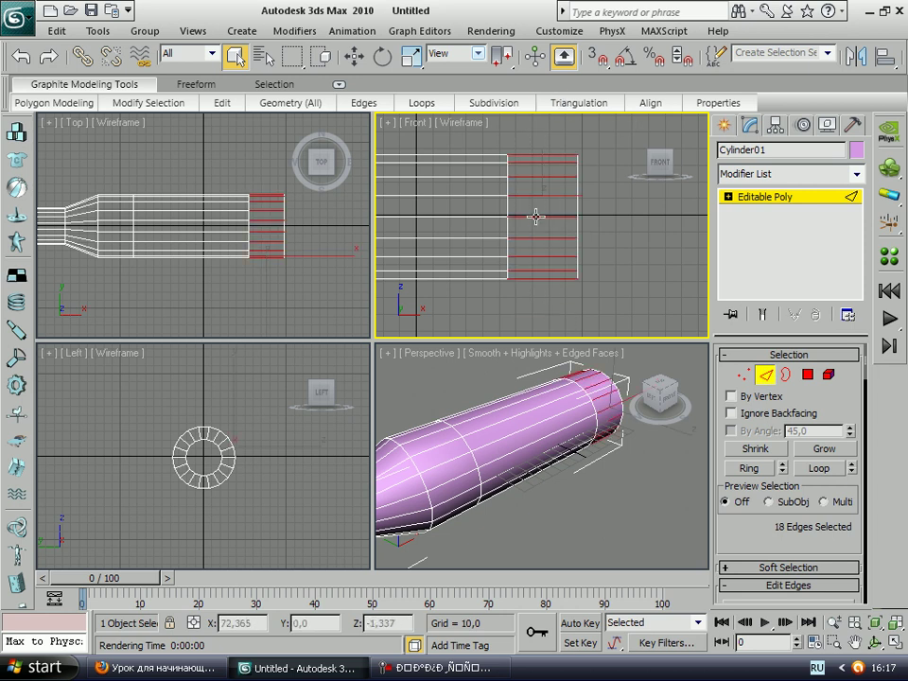
pyautogui.rightClick(535, 216)
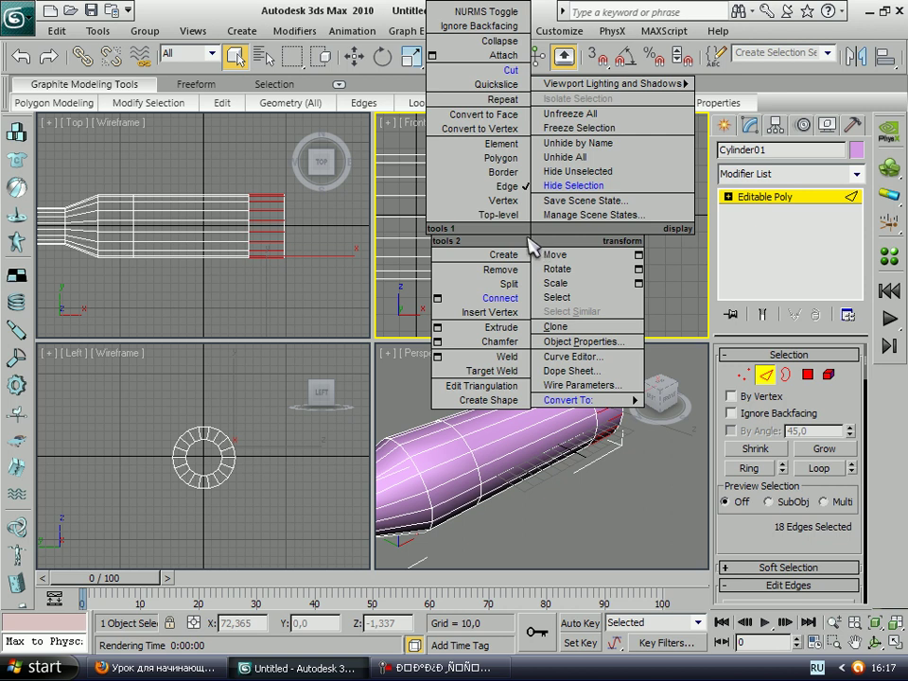
pyautogui.click(504, 301)
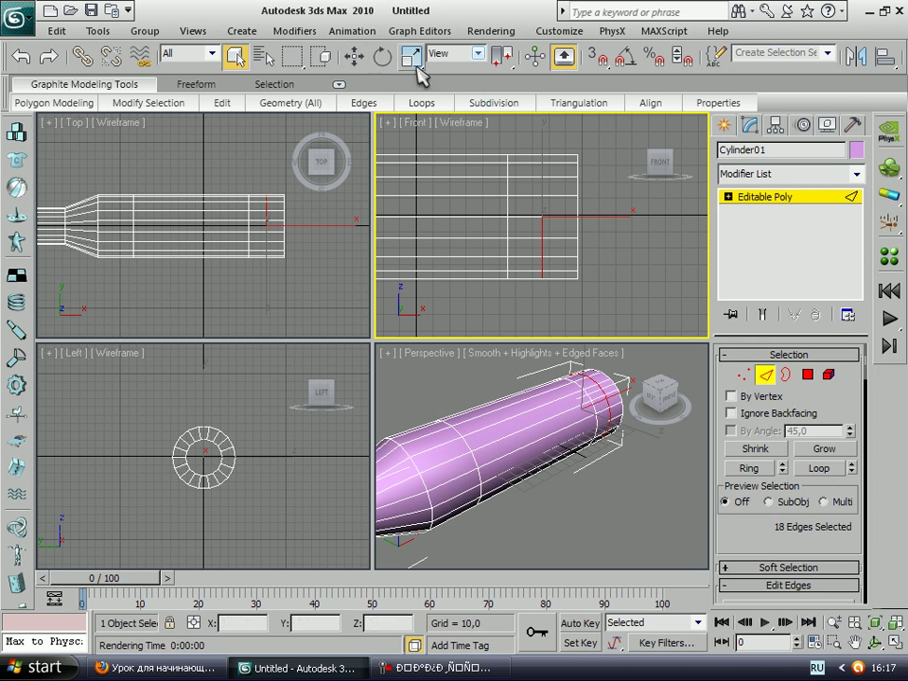
pyautogui.click(355, 57)
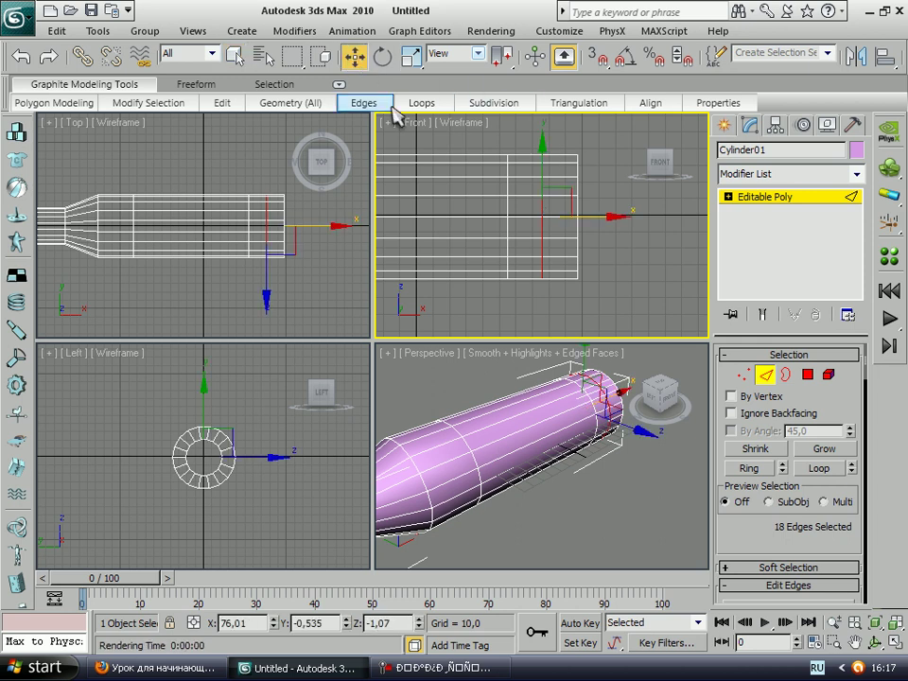
pyautogui.moveTo(599, 214); pyautogui.dragTo(627, 215)
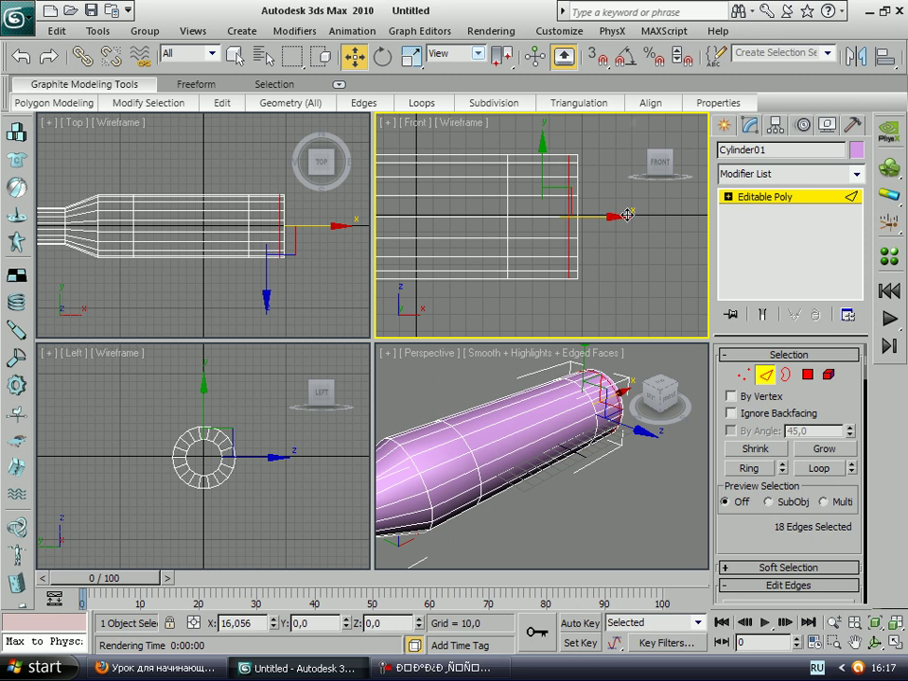
pyautogui.moveTo(628, 215); pyautogui.dragTo(626, 216)
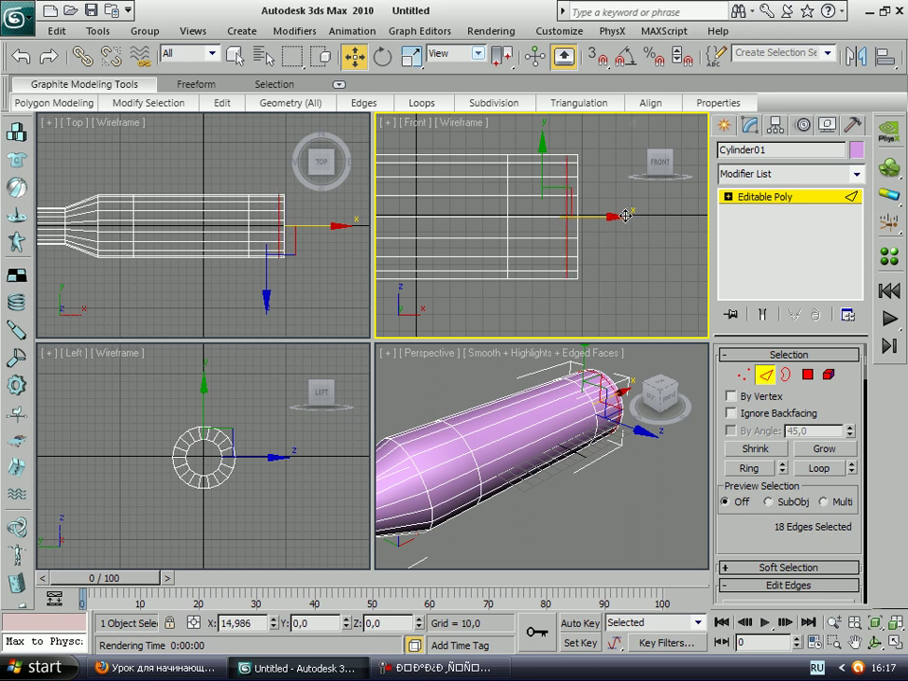
# Connect two more edge loops near the rear end, sliding each toward the base
pyautogui.moveTo(523, 134); pyautogui.dragTo(548, 300)
pyautogui.rightClick(530, 227)
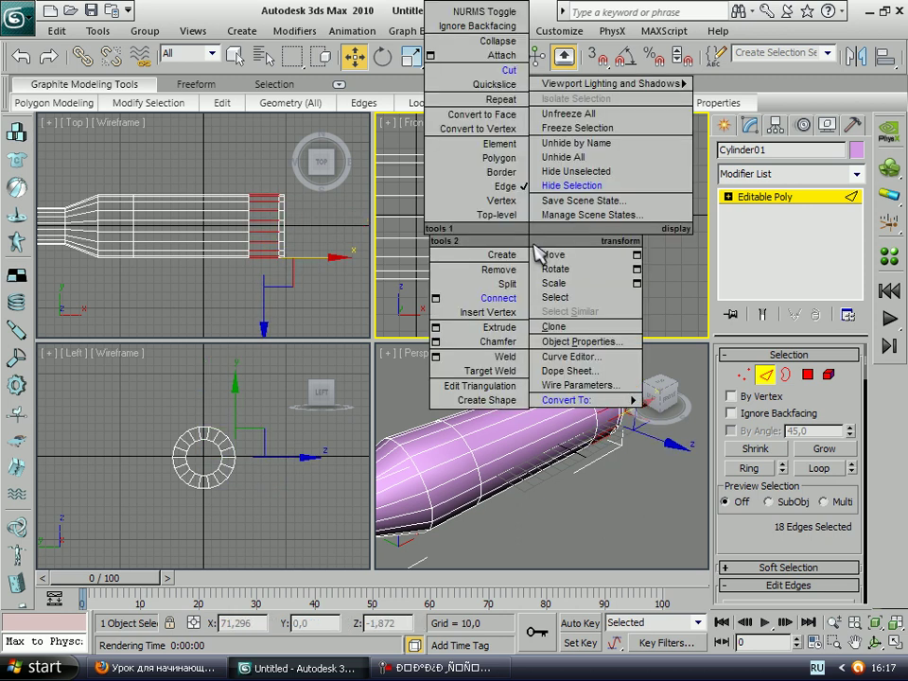
pyautogui.click(454, 299)
pyautogui.moveTo(603, 219); pyautogui.dragTo(631, 221)
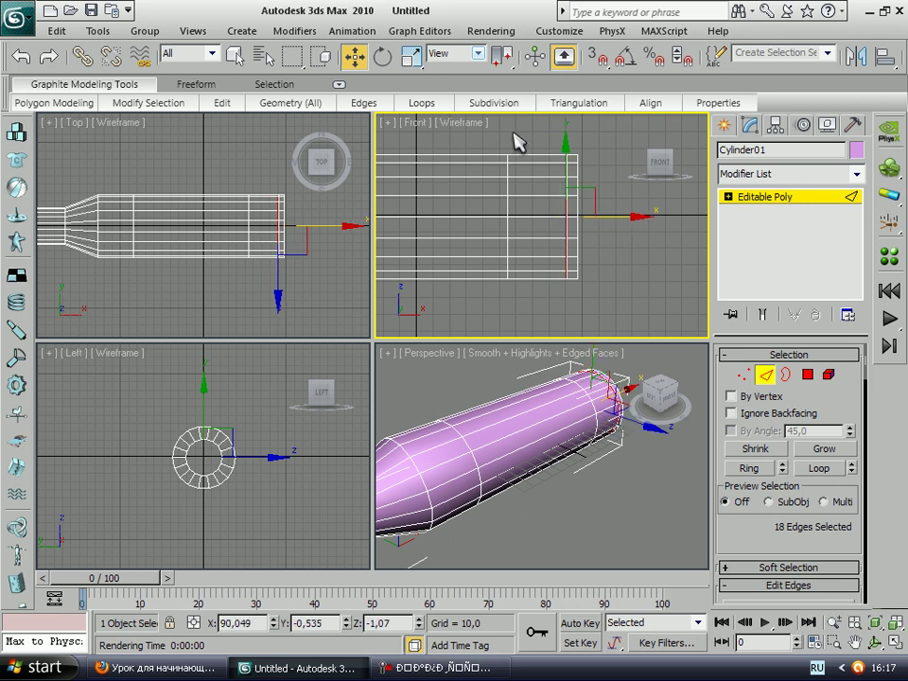
pyautogui.moveTo(531, 172); pyautogui.dragTo(537, 335)
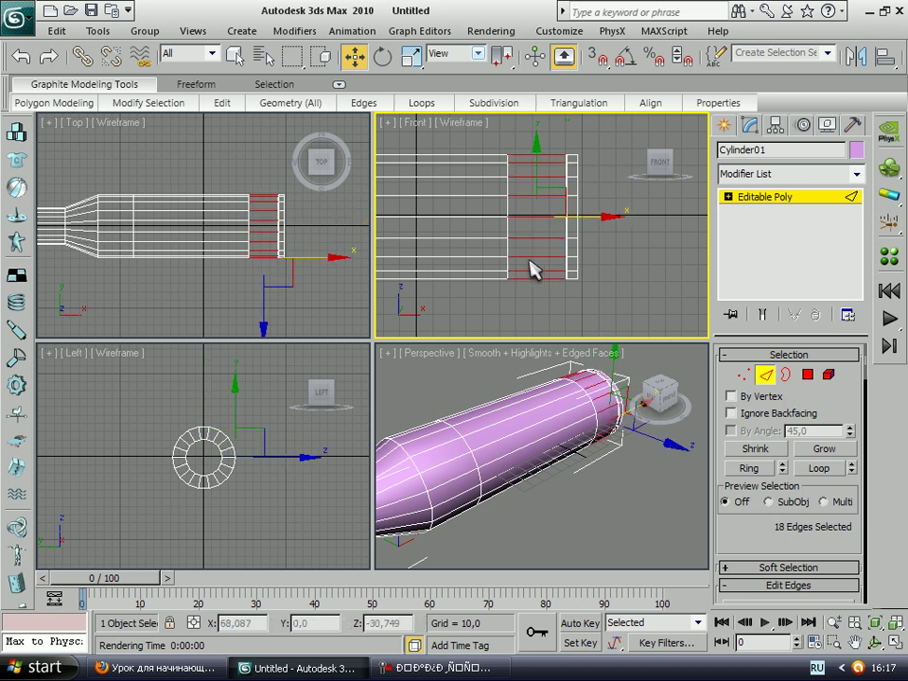
pyautogui.rightClick(523, 215)
pyautogui.click(484, 298)
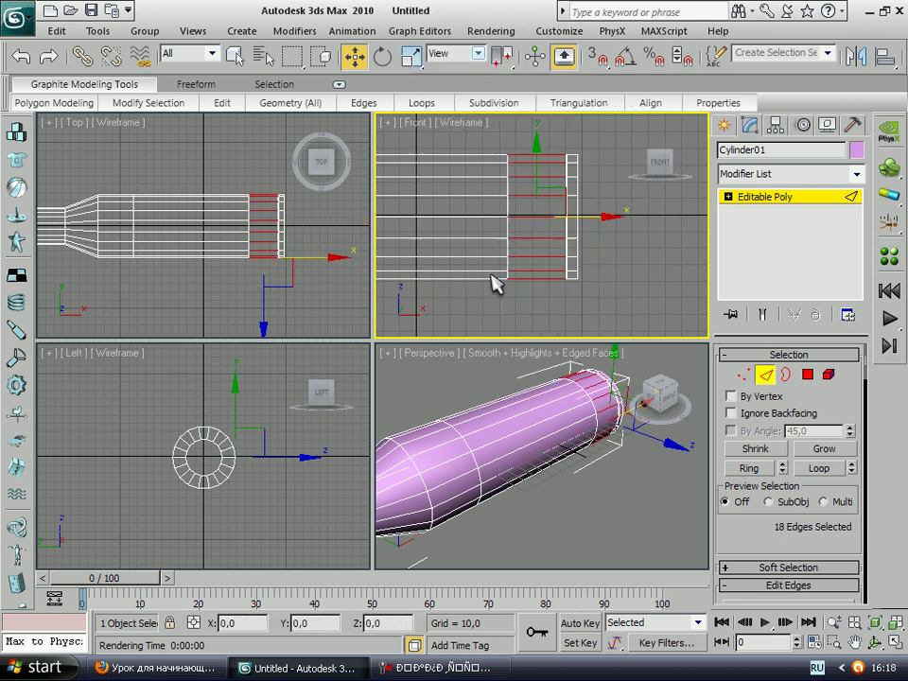
pyautogui.moveTo(594, 215); pyautogui.dragTo(615, 218)
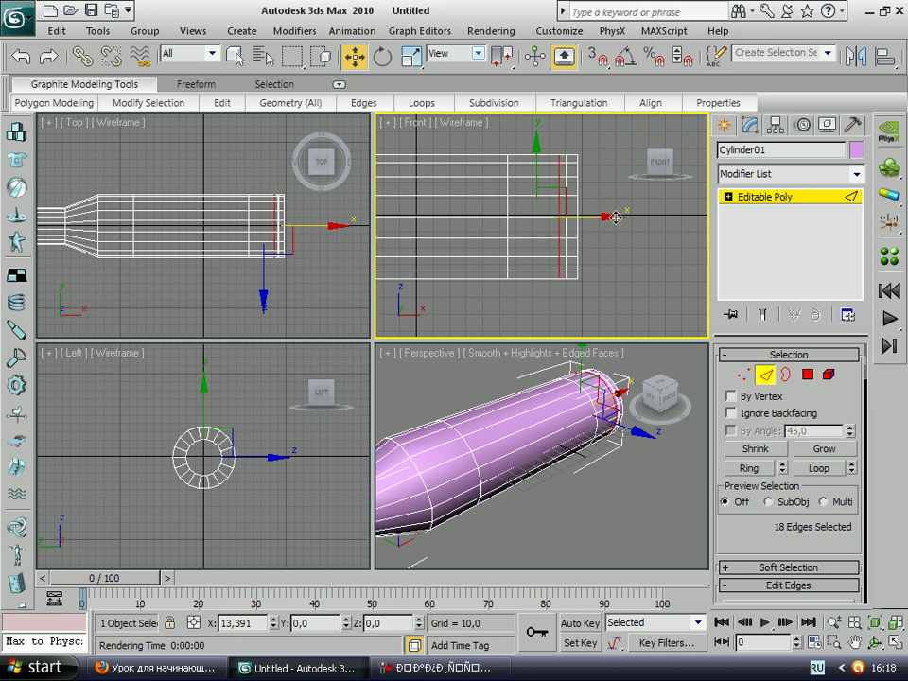
# Add one more connecting loop between the rear loops and move it toward the base
pyautogui.moveTo(512, 133); pyautogui.dragTo(542, 301)
pyautogui.rightClick(502, 285)
pyautogui.click(489, 268)
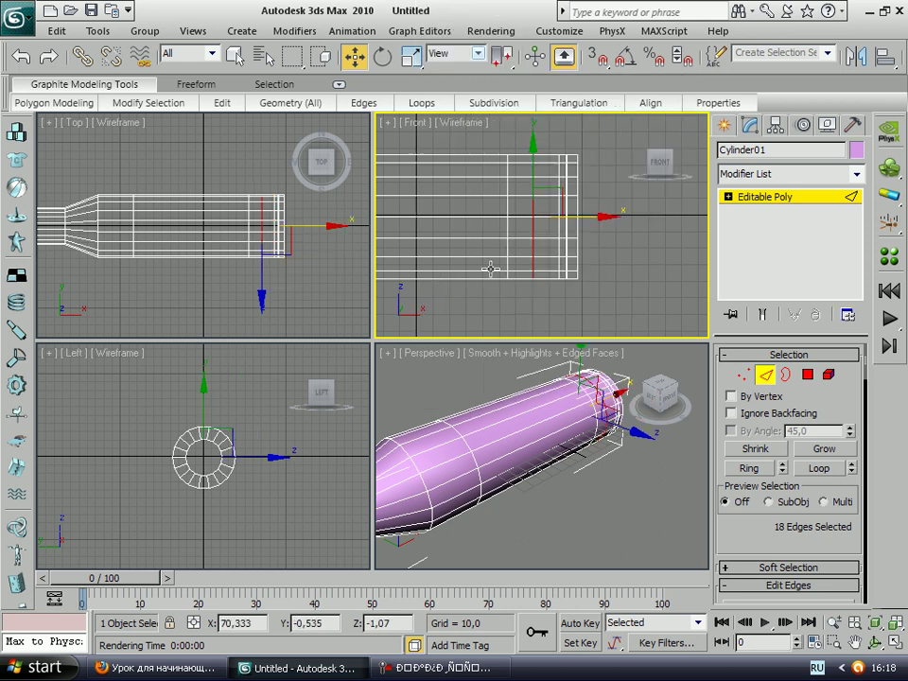
pyautogui.moveTo(606, 217); pyautogui.dragTo(644, 218)
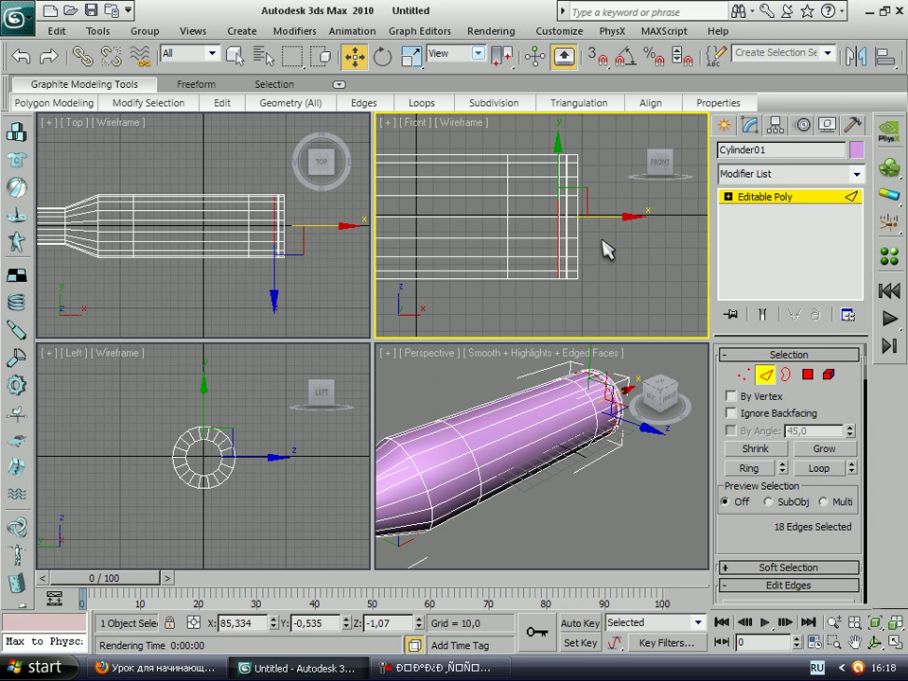
# Select the thin 18-polygon ring near the base and scale it inward into a groove
pyautogui.click(807, 375)
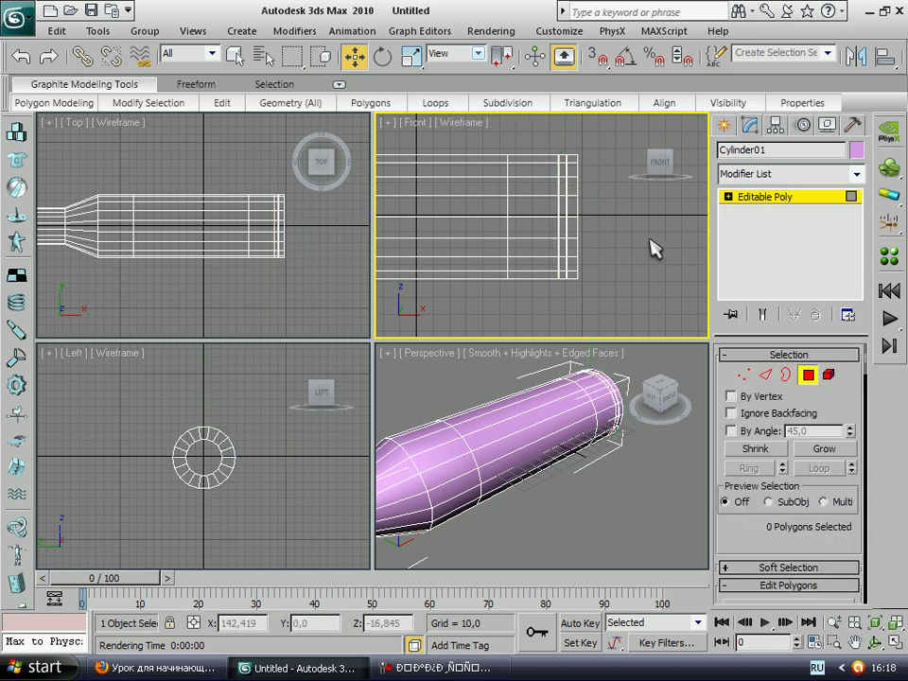
pyautogui.moveTo(563, 142); pyautogui.dragTo(568, 299)
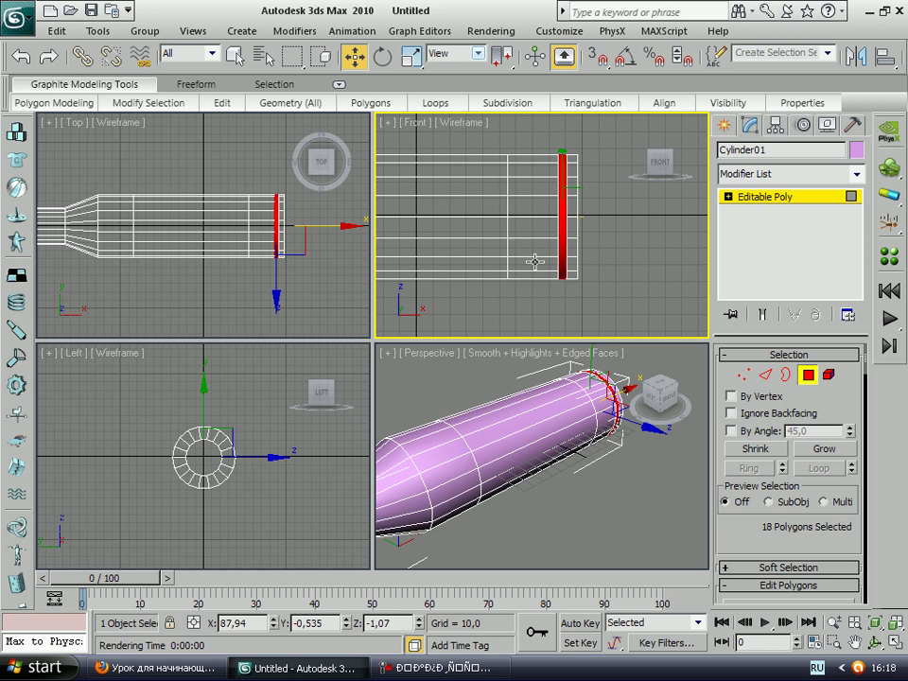
pyautogui.click(412, 54)
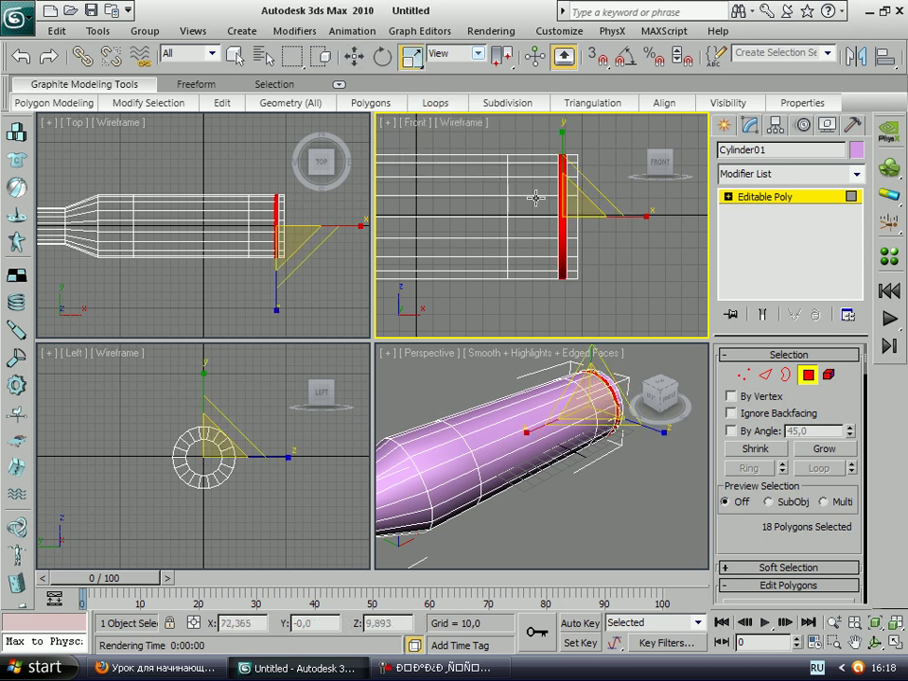
pyautogui.moveTo(577, 204); pyautogui.dragTo(632, 216)
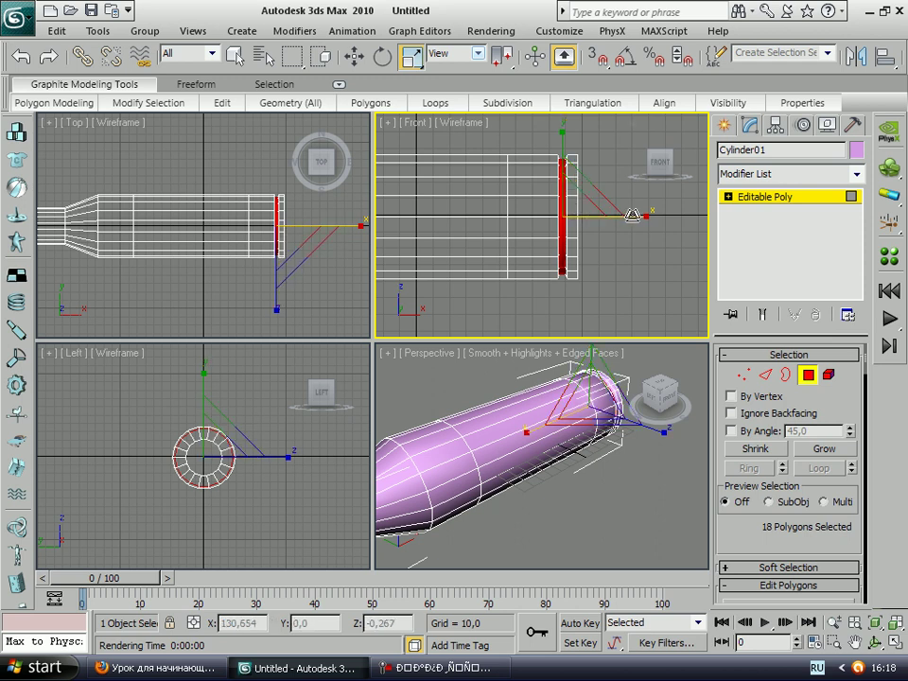
pyautogui.moveTo(636, 217); pyautogui.dragTo(644, 220)
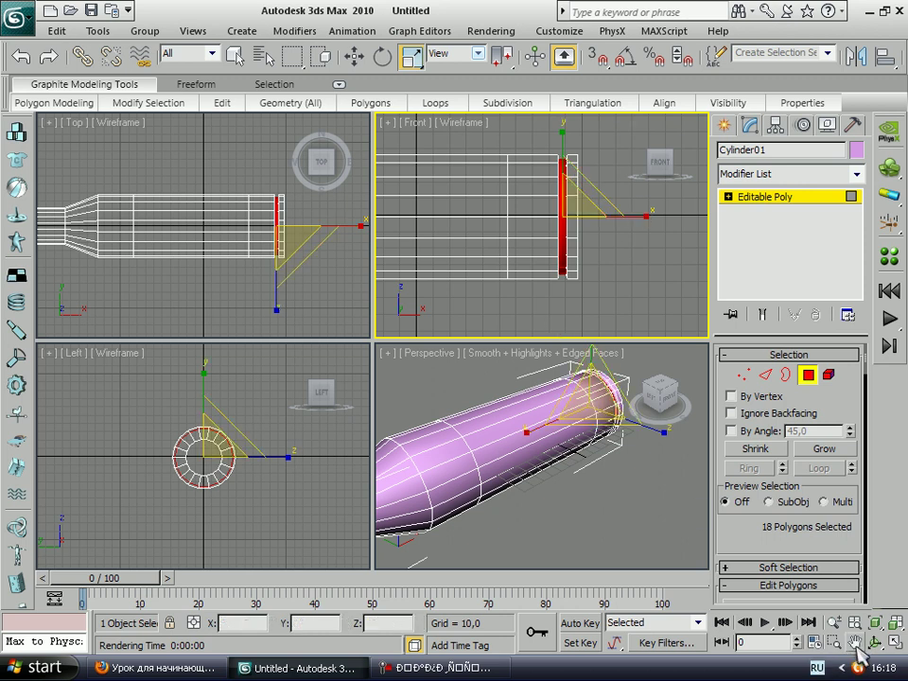
pyautogui.hotkey('ctrl', 'p')
pyautogui.moveTo(565, 486); pyautogui.dragTo(550, 450)
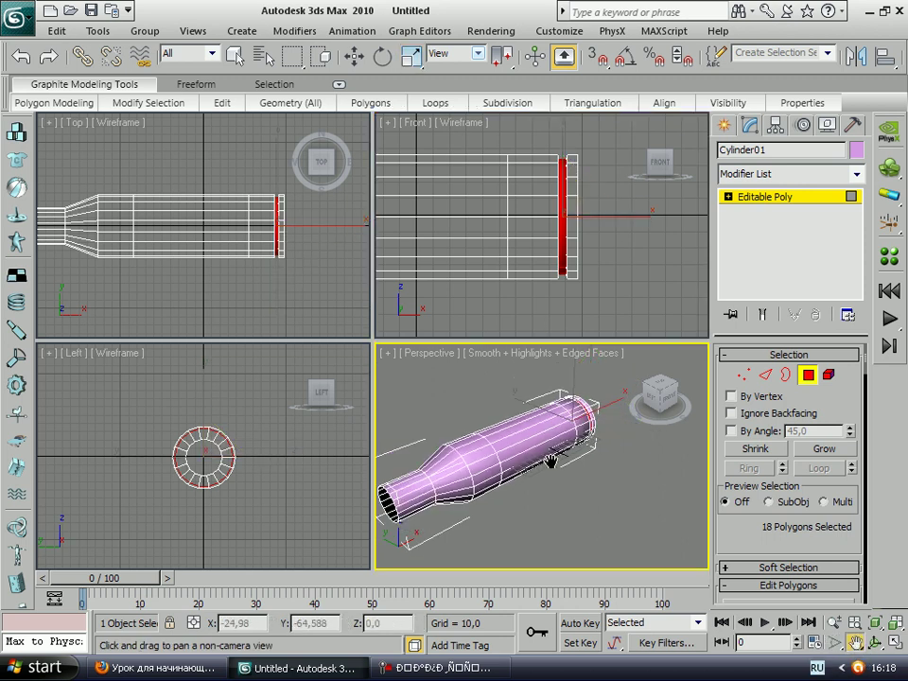
# Orbit the Perspective view, test-render the grooved casing, and close the render window
pyautogui.click(876, 642)
pyautogui.moveTo(543, 445)
pyautogui.mouseDown()
pyautogui.moveTo(532, 473)
pyautogui.moveTo(506, 463)
pyautogui.mouseUp()
pyautogui.click(486, 30)
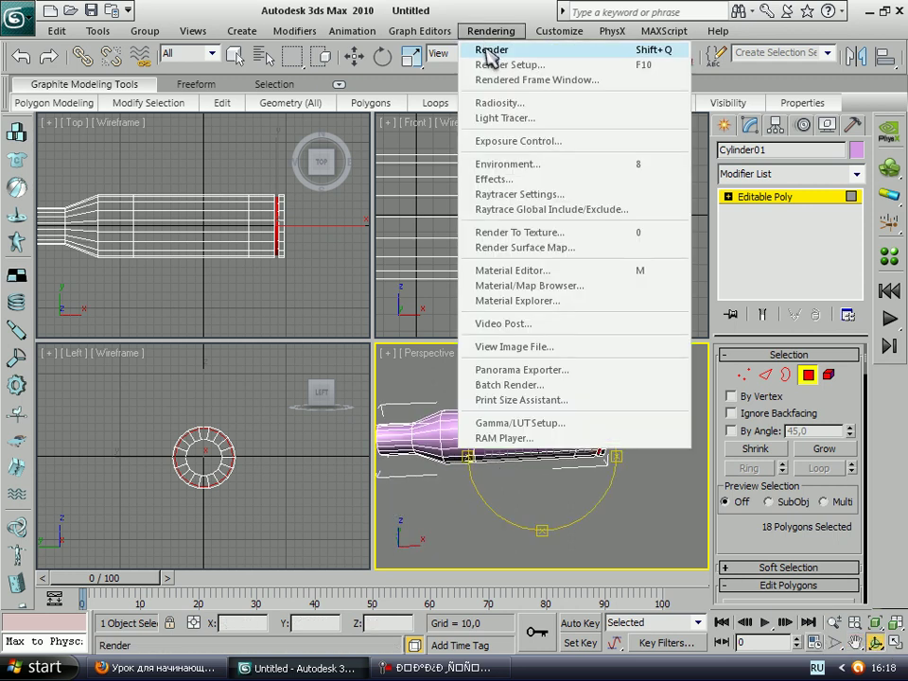
pyautogui.click(487, 49)
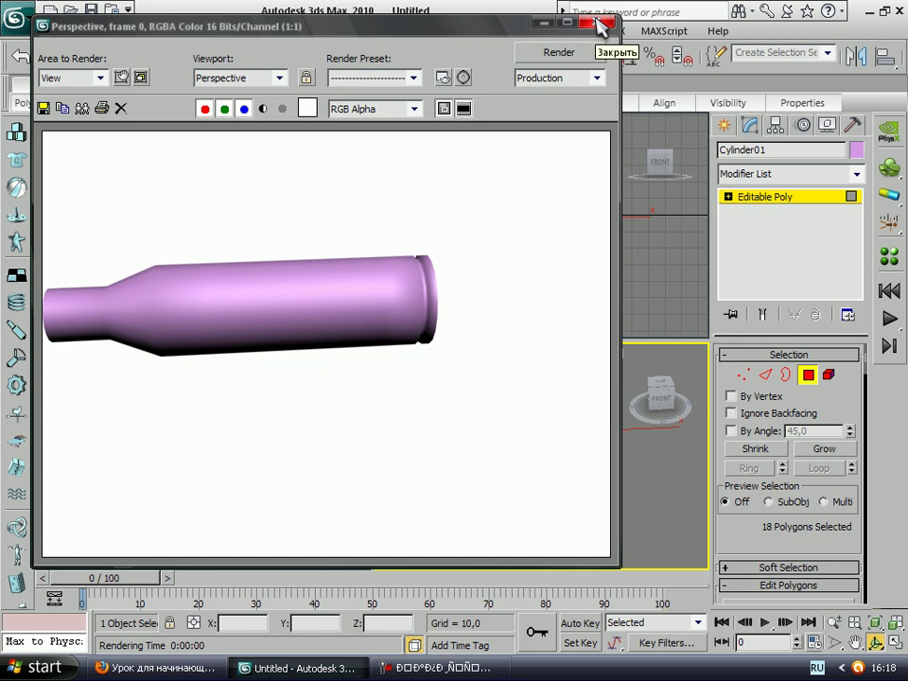
pyautogui.click(594, 22)
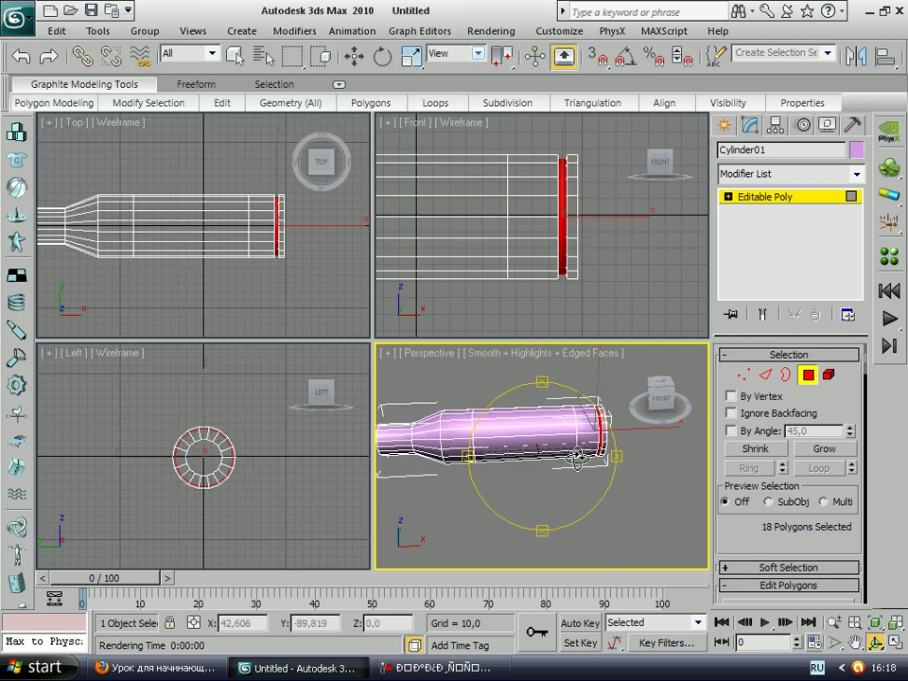
# Orbit to face the casing's base and select its flat end-cap face
pyautogui.moveTo(543, 454)
pyautogui.mouseDown()
pyautogui.moveTo(462, 430)
pyautogui.moveTo(568, 473)
pyautogui.moveTo(543, 442)
pyautogui.moveTo(546, 406)
pyautogui.mouseUp()
pyautogui.hotkey('ctrl', 'p')
pyautogui.scroll(3, 541, 447)
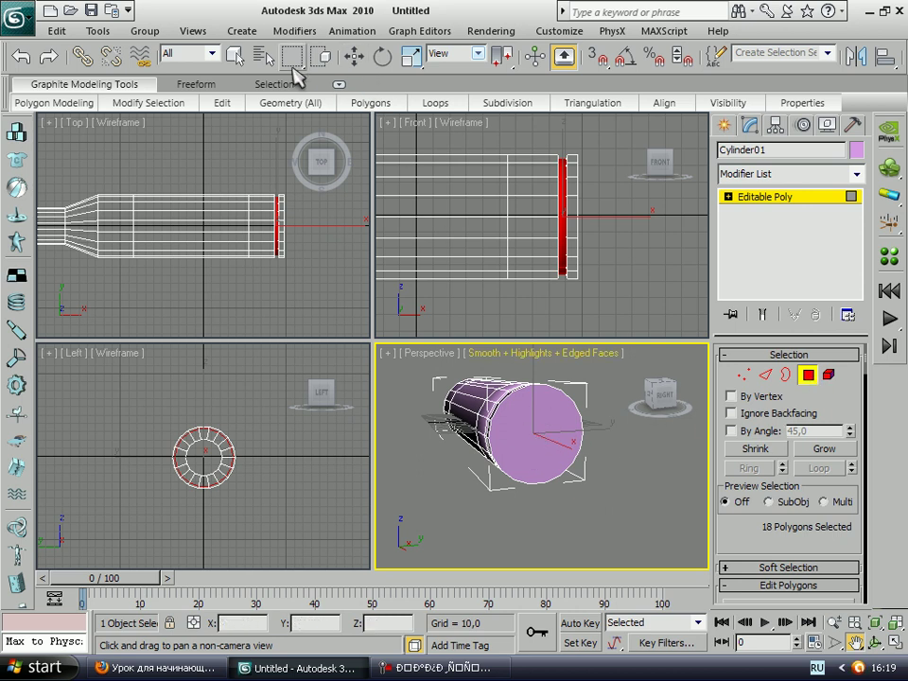
pyautogui.click(239, 57)
pyautogui.click(531, 415)
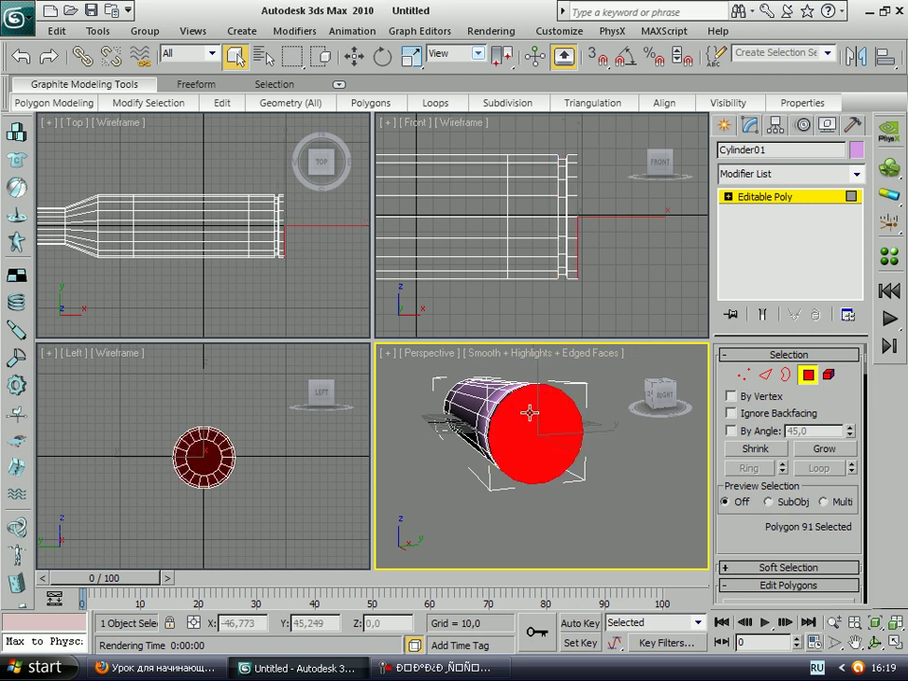
# Inset the end cap, leaving a thin rim ring around a smaller central face
pyautogui.moveTo(866, 383)
pyautogui.mouseDown()
pyautogui.moveTo(868, 401)
pyautogui.moveTo(867, 393)
pyautogui.mouseUp()
pyautogui.click(824, 466)
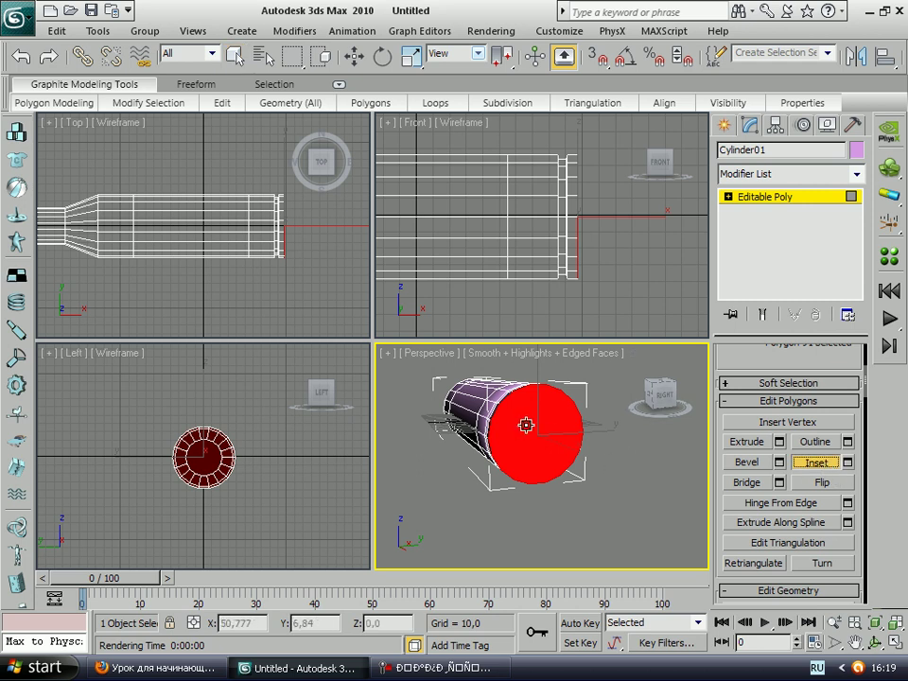
pyautogui.moveTo(527, 425); pyautogui.dragTo(527, 430)
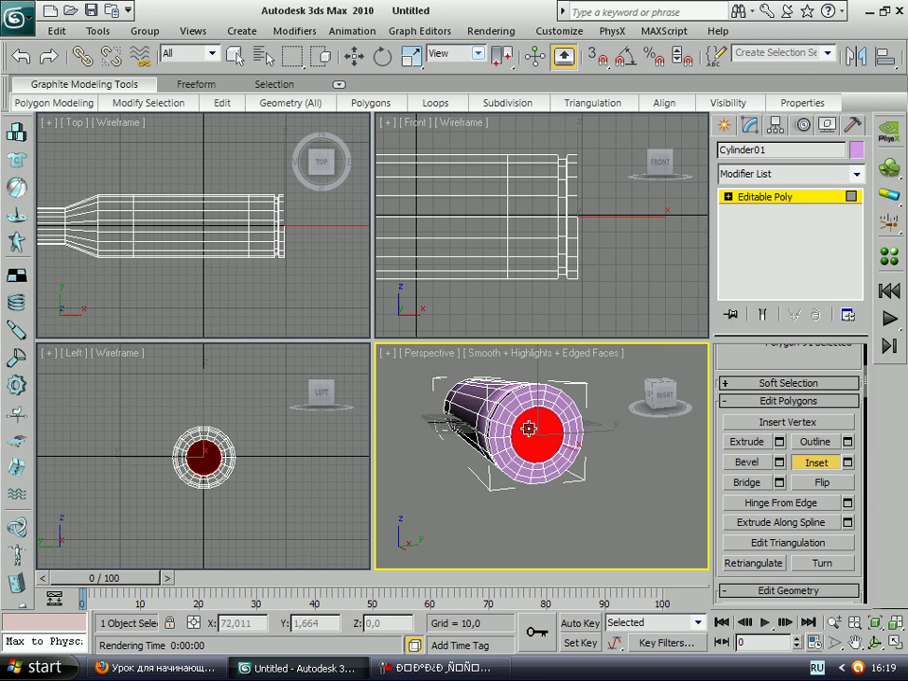
pyautogui.moveTo(529, 430); pyautogui.dragTo(529, 432)
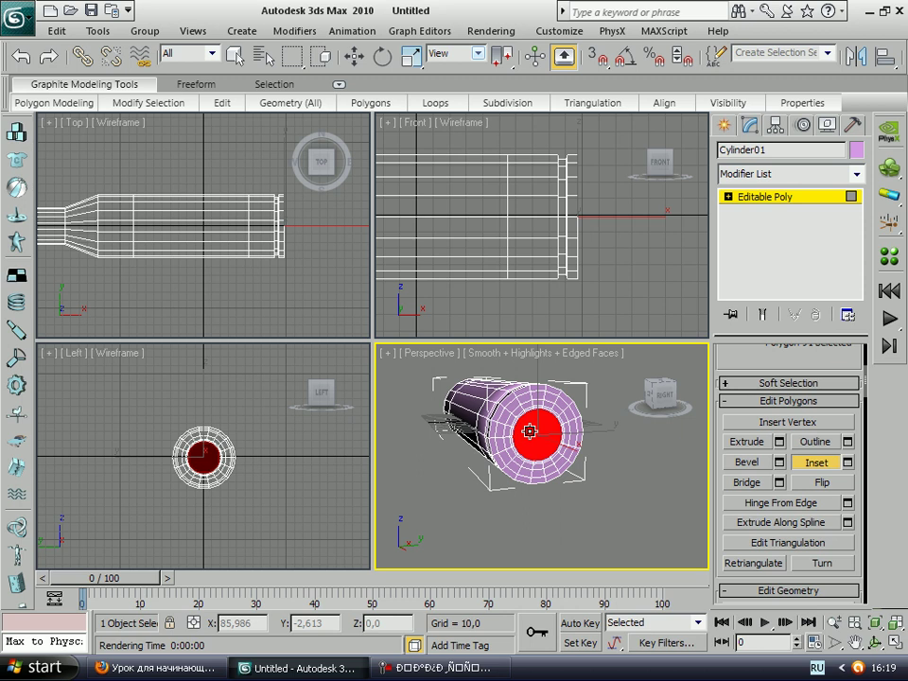
pyautogui.hotkey('ctrl', 'p')
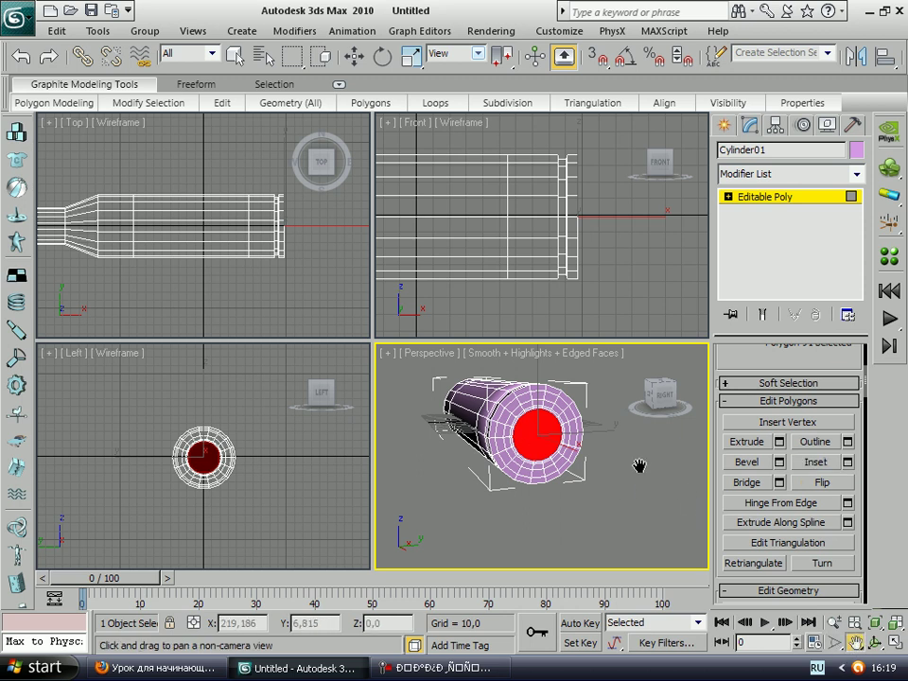
pyautogui.scroll(2, 564, 445)
pyautogui.scroll(3, 564, 445)
# Centre the red end face and Ctrl-select every rim polygon around it into a full ring
pyautogui.scroll(-1, 547, 439)
pyautogui.moveTo(547, 439); pyautogui.dragTo(543, 420)
pyautogui.click(234, 55)
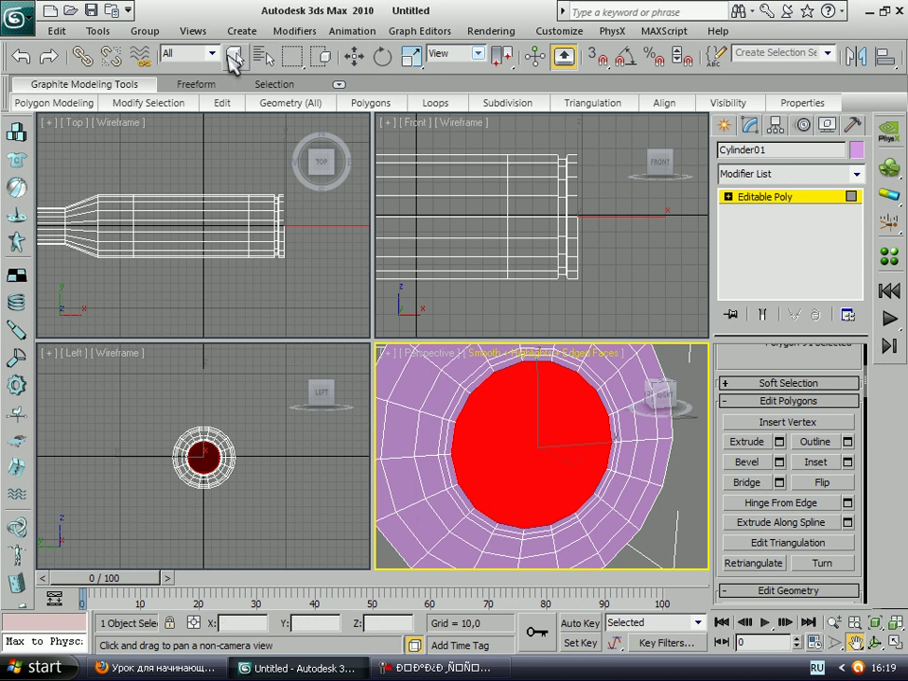
pyautogui.click(460, 405)
pyautogui.keyDown('ctrl'); pyautogui.click(478, 382); pyautogui.keyUp('ctrl')
pyautogui.keyDown('ctrl'); pyautogui.click(511, 363); pyautogui.keyUp('ctrl')
pyautogui.keyDown('ctrl'); pyautogui.click(536, 362); pyautogui.keyUp('ctrl')
pyautogui.keyDown('ctrl'); pyautogui.click(573, 371); pyautogui.keyUp('ctrl')
pyautogui.keyDown('ctrl'); pyautogui.click(608, 412); pyautogui.keyUp('ctrl')
pyautogui.keyDown('ctrl'); pyautogui.click(612, 441); pyautogui.keyUp('ctrl')
pyautogui.keyDown('ctrl'); pyautogui.click(604, 477); pyautogui.keyUp('ctrl')
pyautogui.keyDown('ctrl'); pyautogui.click(593, 492); pyautogui.keyUp('ctrl')
pyautogui.keyDown('ctrl'); pyautogui.click(582, 504); pyautogui.keyUp('ctrl')
pyautogui.keyDown('ctrl'); pyautogui.click(566, 517); pyautogui.keyUp('ctrl')
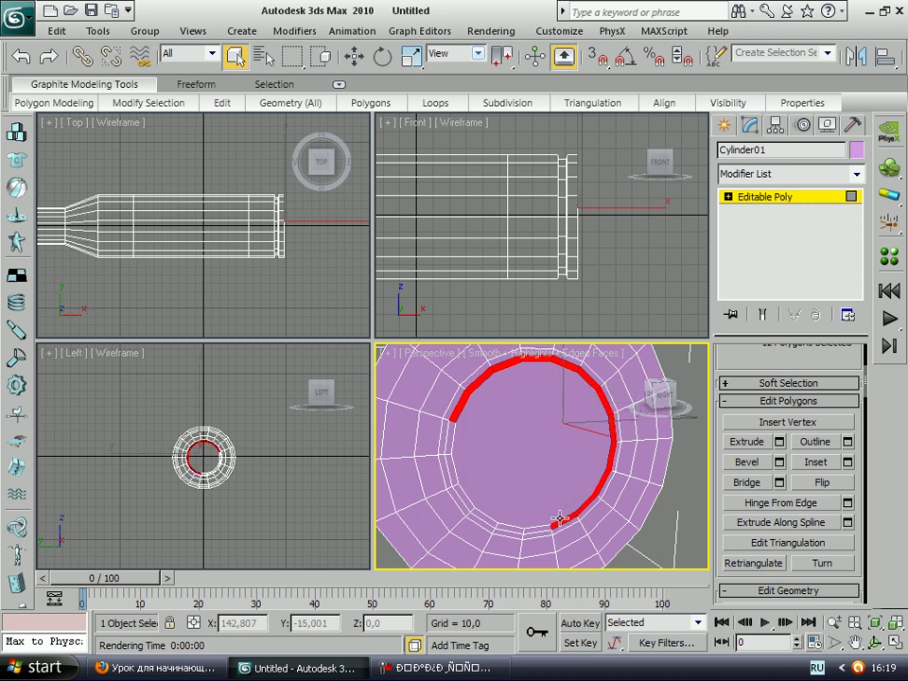
pyautogui.keyDown('ctrl'); pyautogui.click(523, 530); pyautogui.keyUp('ctrl')
pyautogui.keyDown('ctrl'); pyautogui.click(485, 513); pyautogui.keyUp('ctrl')
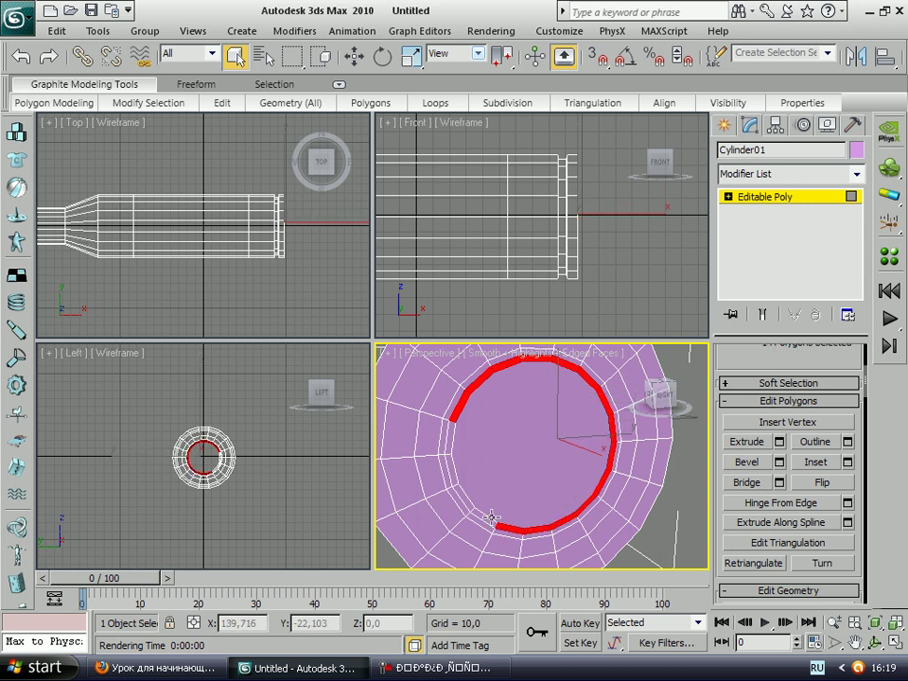
pyautogui.keyDown('ctrl'); pyautogui.click(453, 478); pyautogui.keyUp('ctrl')
pyautogui.keyDown('ctrl'); pyautogui.click(453, 472); pyautogui.keyUp('ctrl')
pyautogui.keyDown('ctrl'); pyautogui.click(453, 445); pyautogui.keyUp('ctrl')
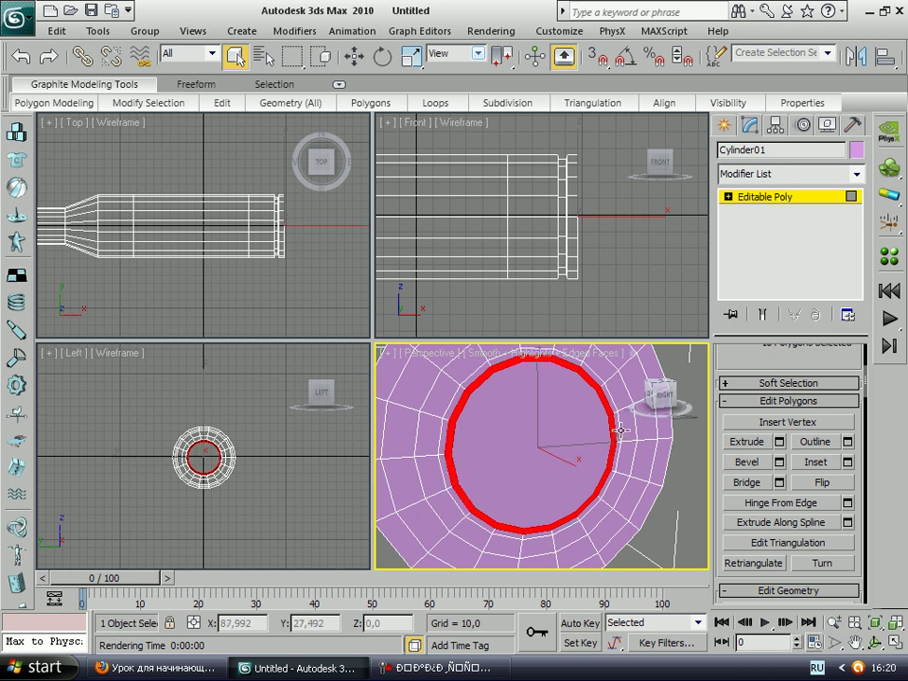
pyautogui.hotkey('ctrl', 'r')
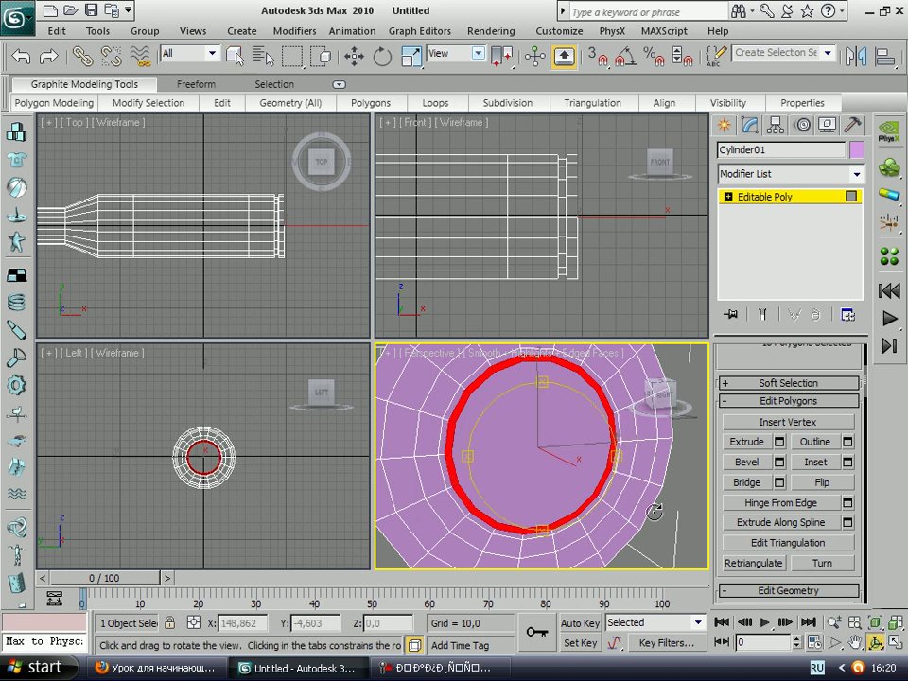
# Extrude the selected rim polygon ring into a groove on the cylinder's end
pyautogui.moveTo(506, 449); pyautogui.dragTo(538, 454)
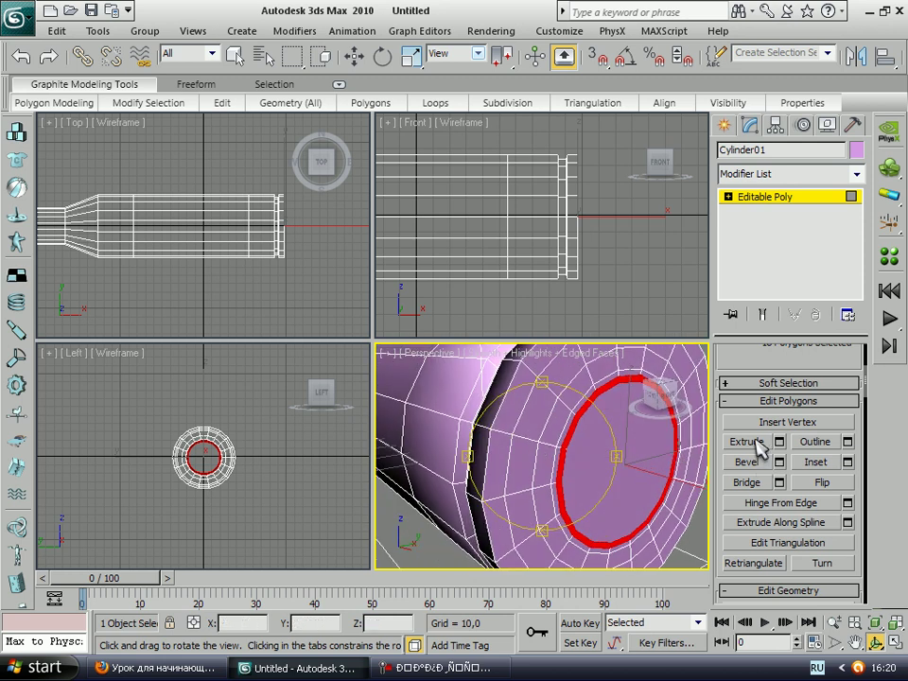
pyautogui.click(756, 441)
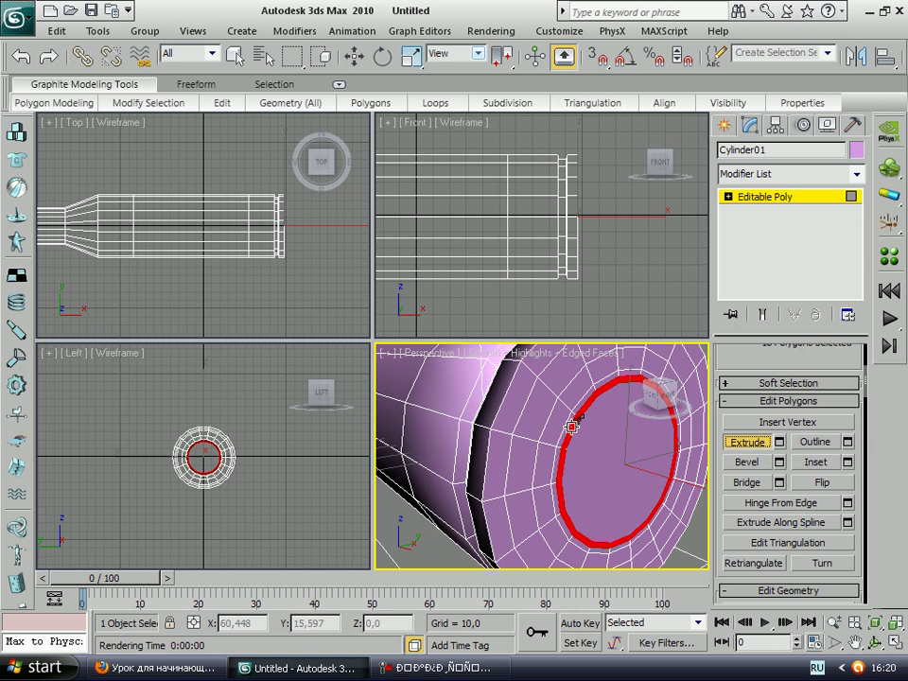
pyautogui.moveTo(572, 427); pyautogui.dragTo(573, 428)
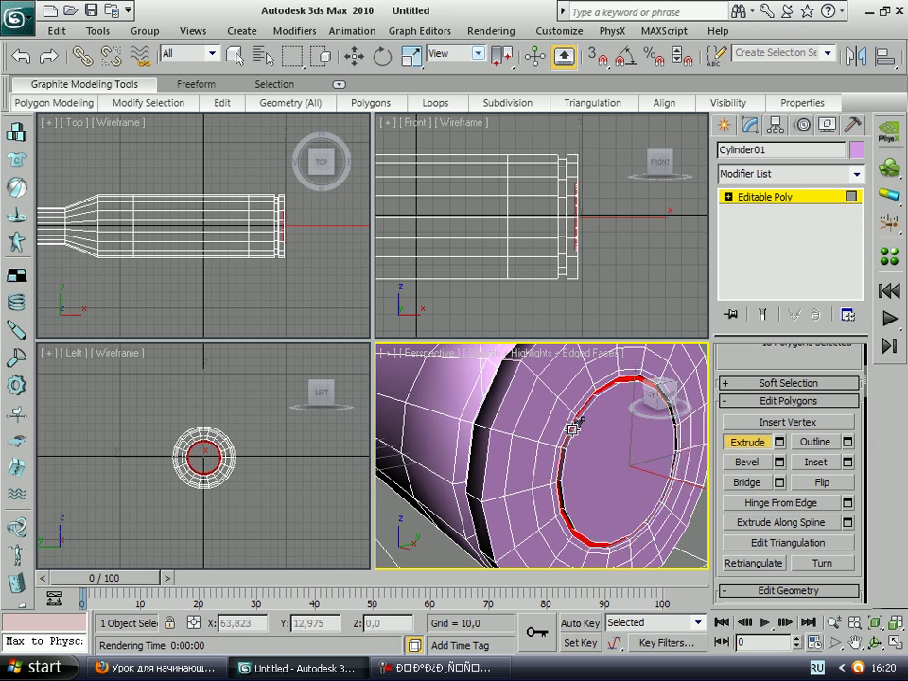
# Pan the perspective view, render a test image of the grooved end, and close it
pyautogui.click(855, 642)
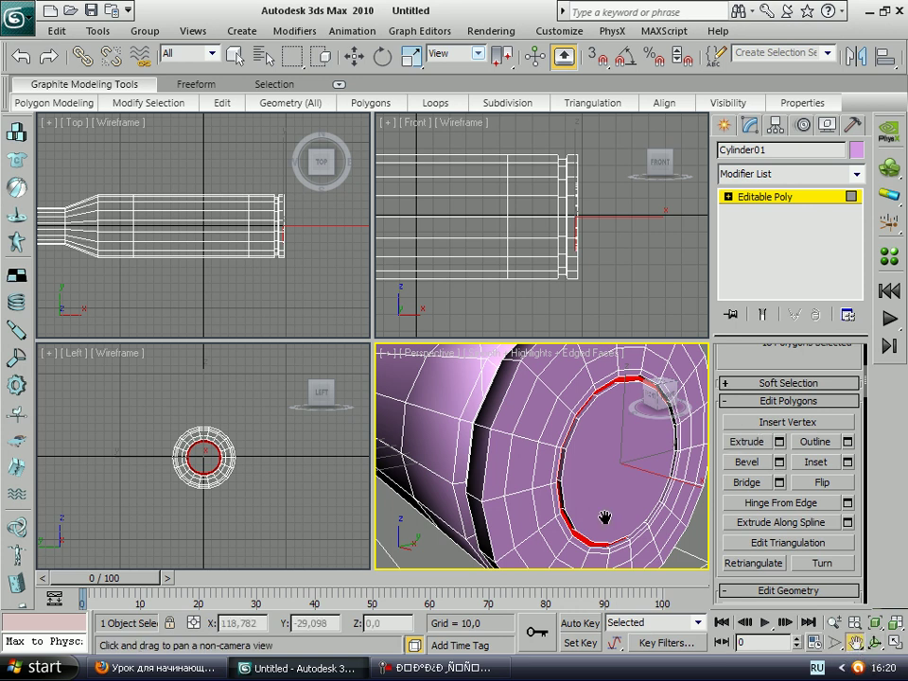
pyautogui.moveTo(574, 445); pyautogui.dragTo(541, 445)
pyautogui.scroll(1, 532, 435)
pyautogui.scroll(-5, 532, 436)
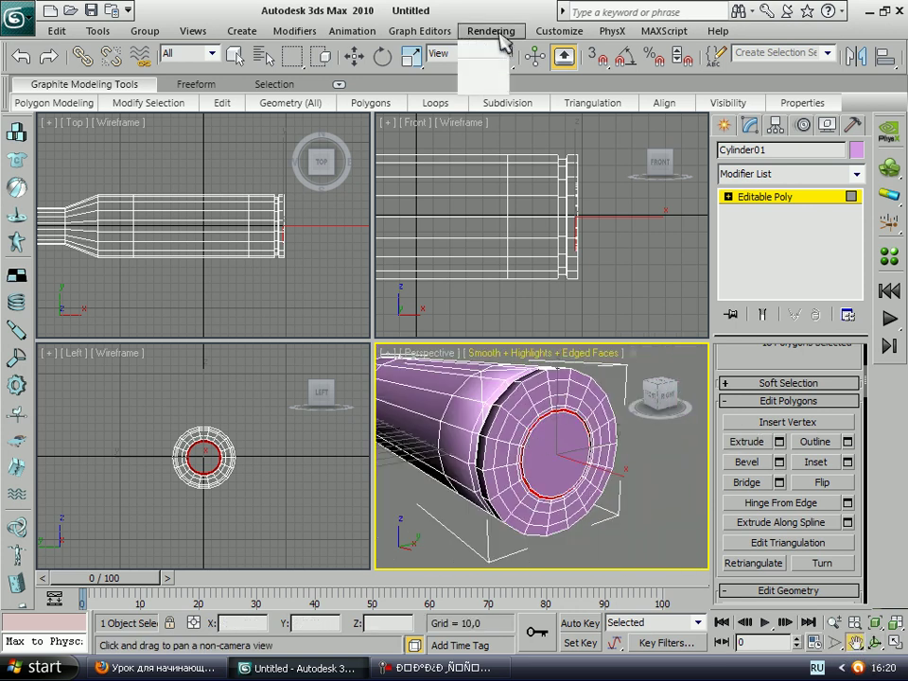
pyautogui.click(495, 32)
pyautogui.click(501, 50)
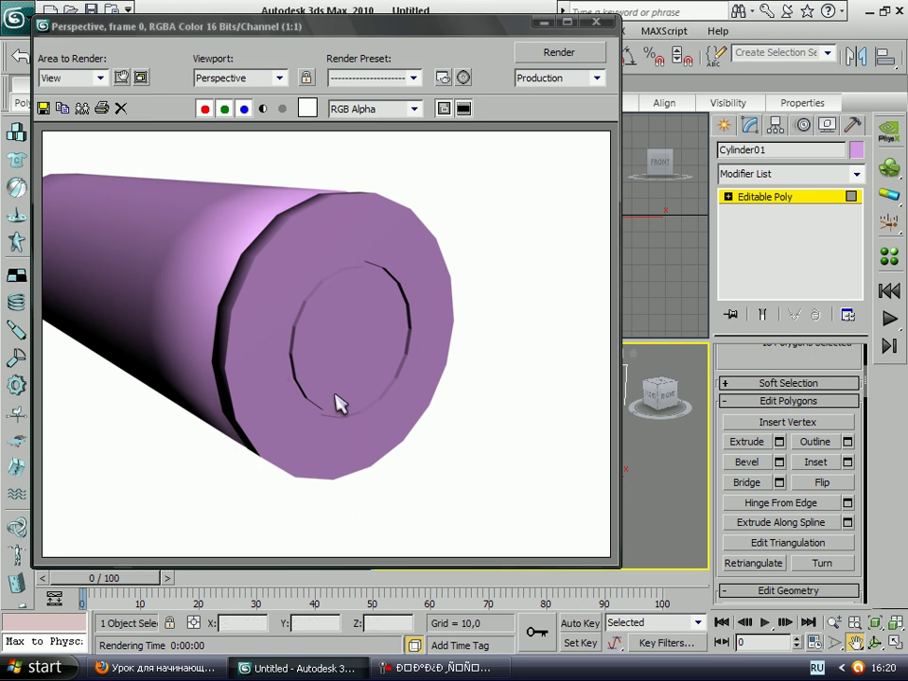
pyautogui.click(594, 21)
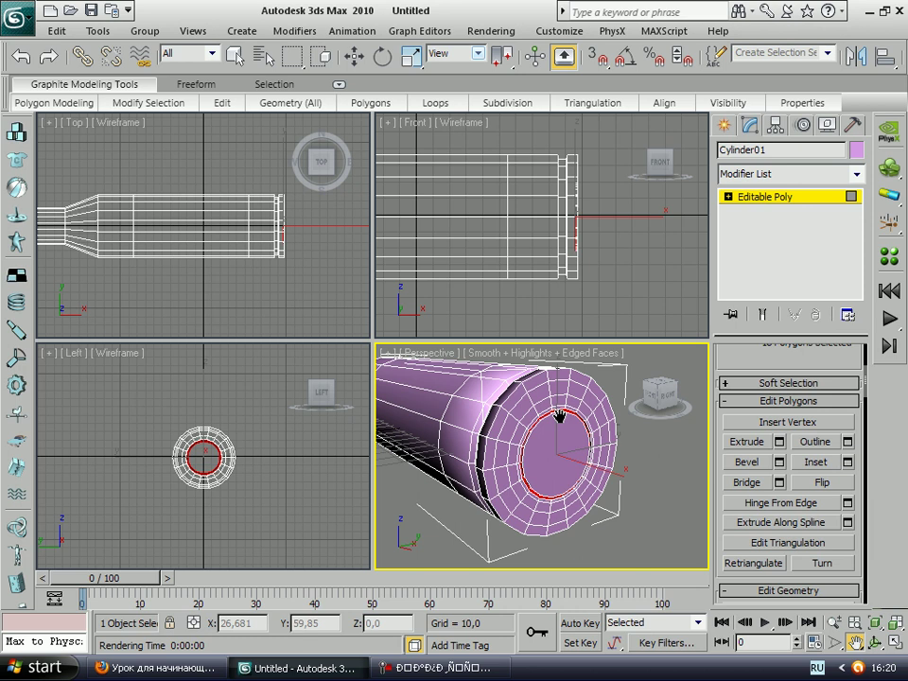
# Add TurboSmooth at 1 iteration to Cylinder01, then check it with a test render
pyautogui.click(856, 173)
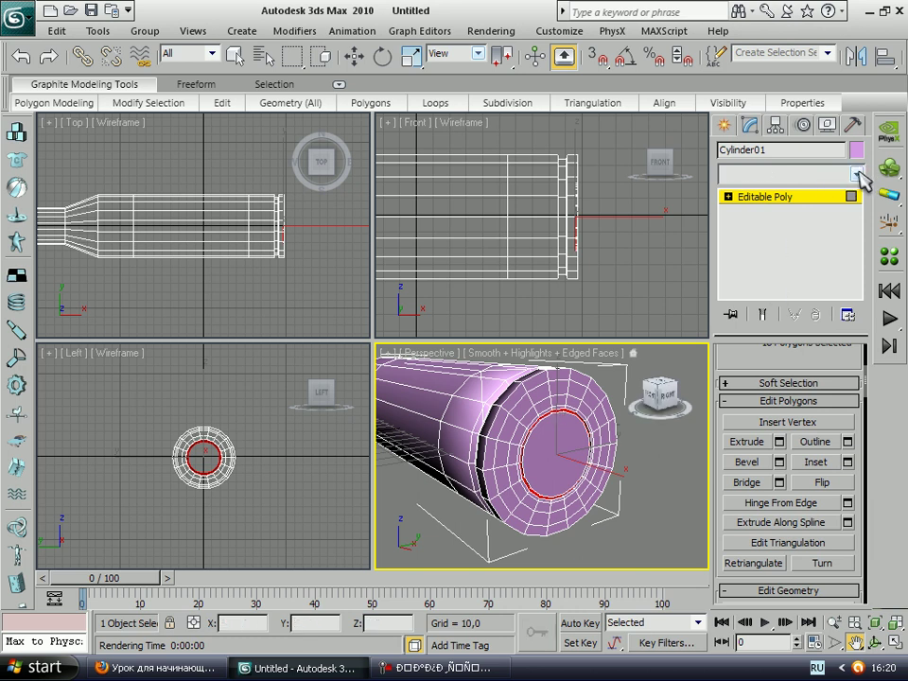
pyautogui.moveTo(858, 252); pyautogui.dragTo(853, 534)
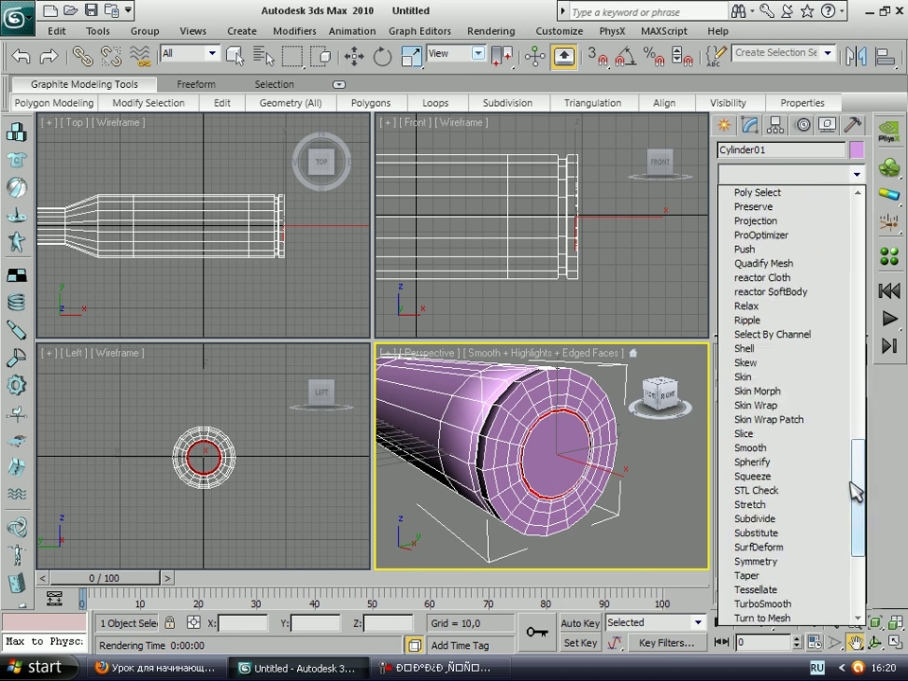
pyautogui.click(762, 447)
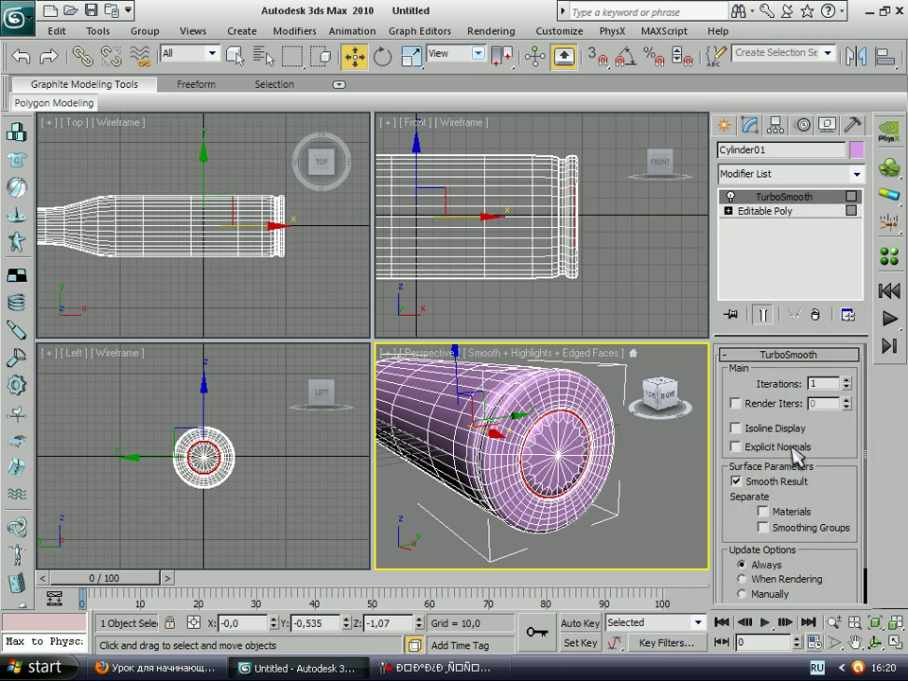
pyautogui.click(489, 31)
pyautogui.click(489, 51)
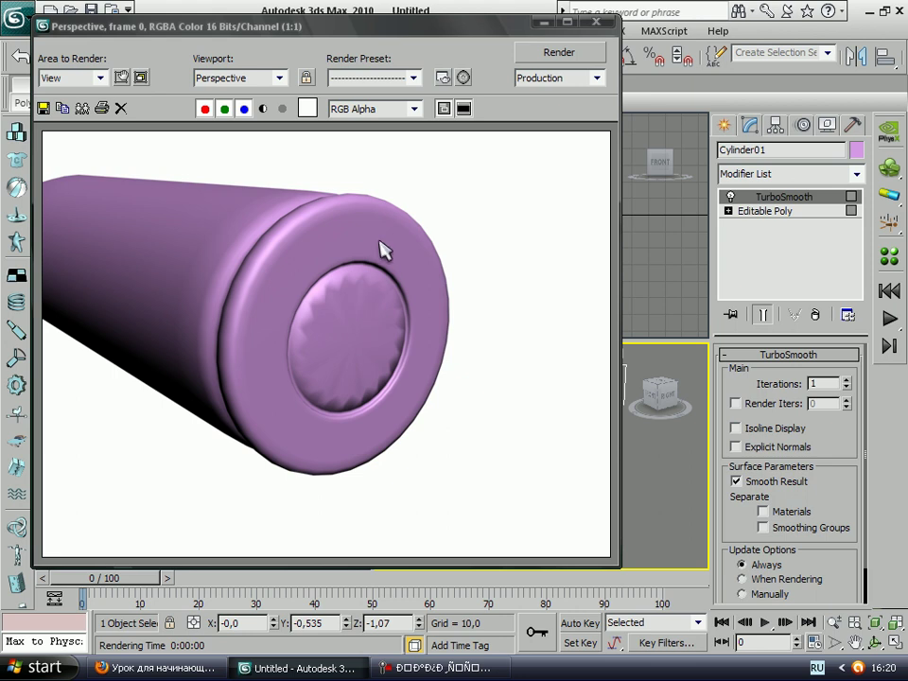
pyautogui.click(609, 24)
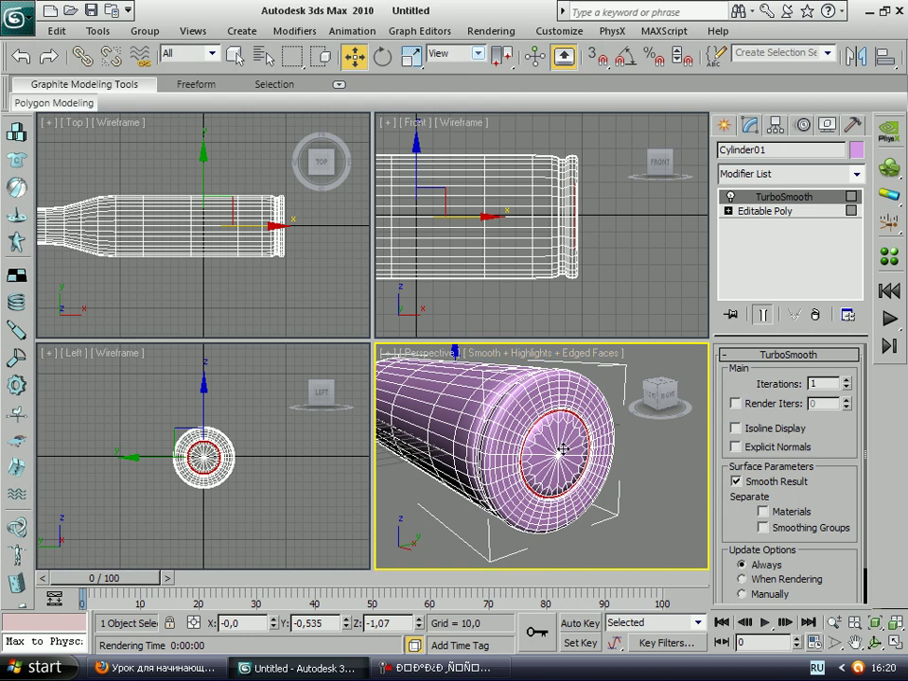
# At Editable Poly's Polygon level, select the central cap polygon of the cylinder
pyautogui.click(770, 211)
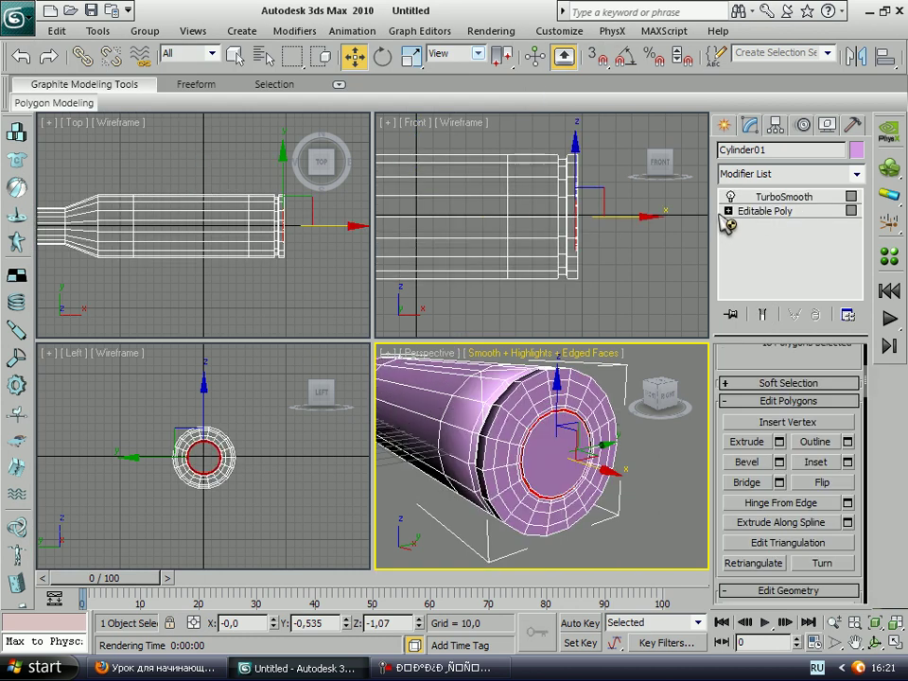
pyautogui.click(728, 211)
pyautogui.click(771, 269)
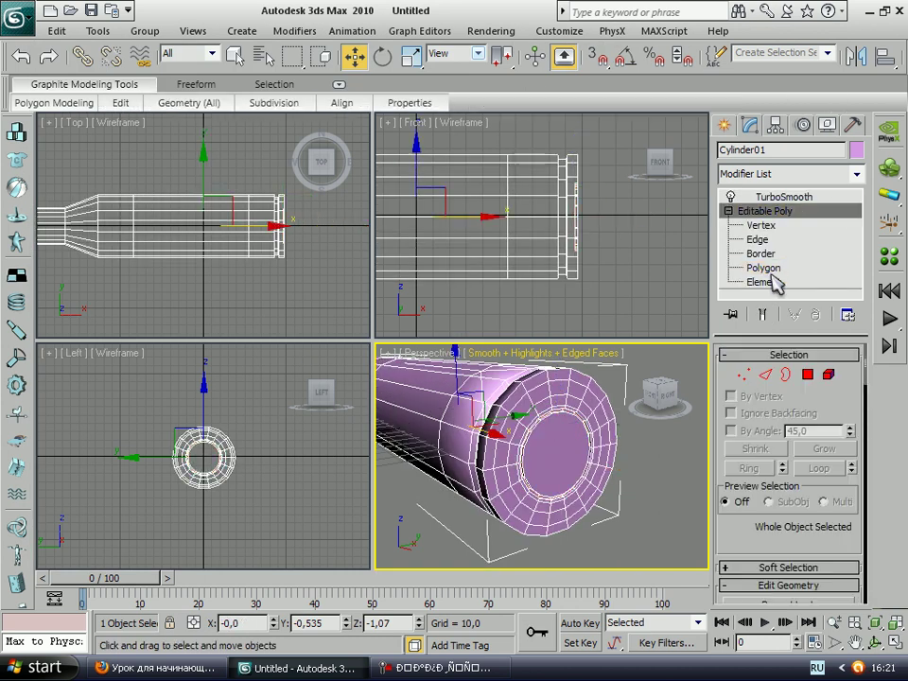
pyautogui.click(771, 270)
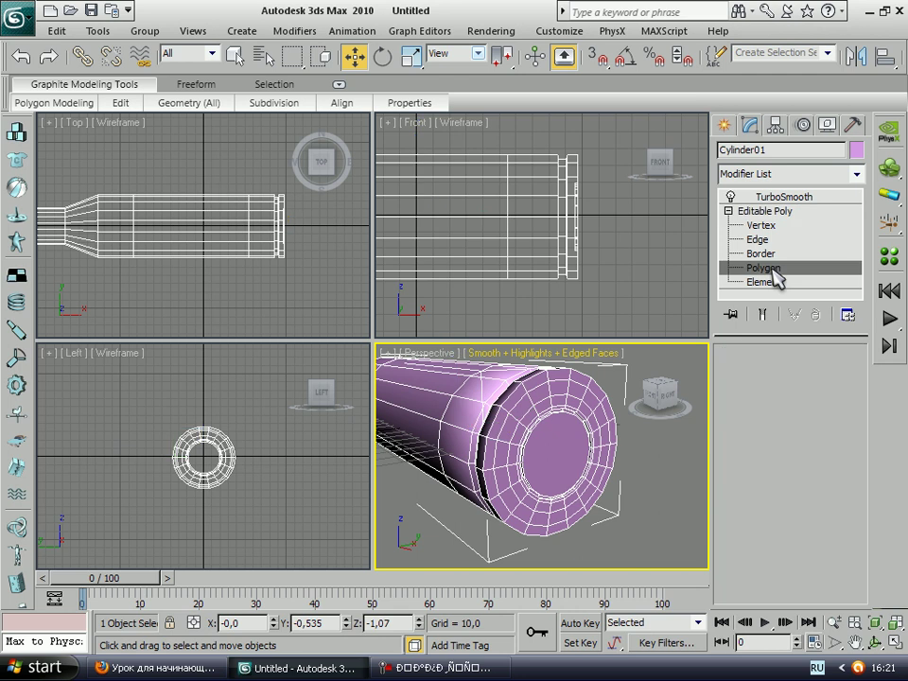
pyautogui.click(551, 443)
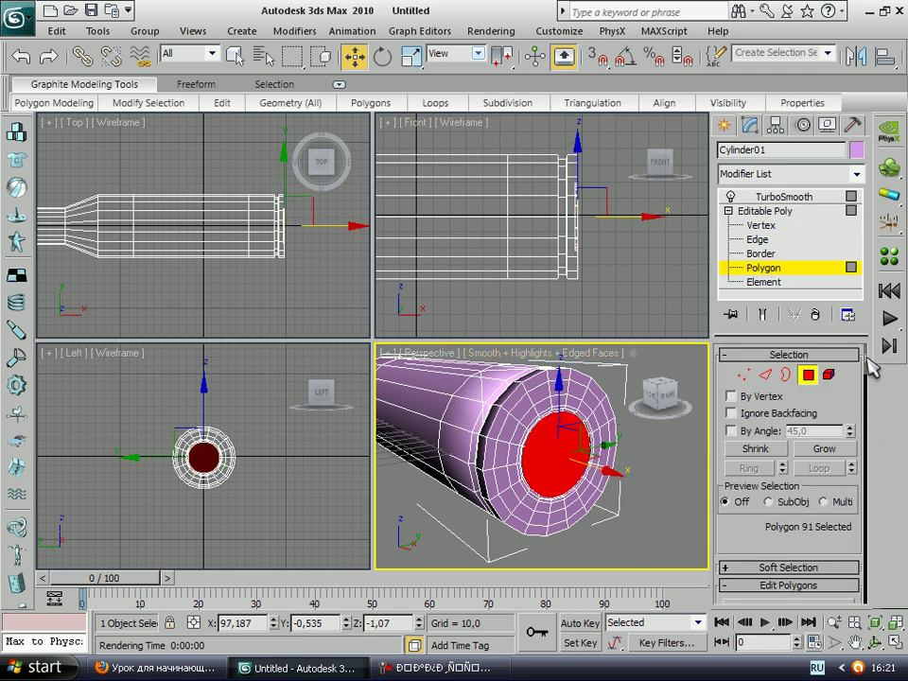
# Inset the central face into a tiny polygon, then return to the TurboSmooth level
pyautogui.scroll(-1, 871, 365)
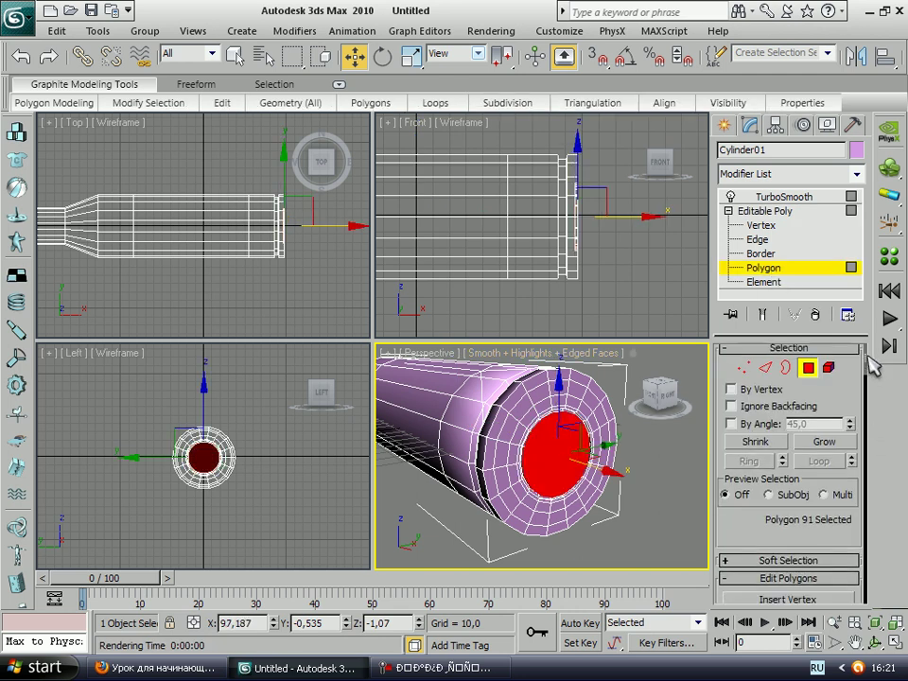
pyautogui.scroll(-3, 871, 364)
pyautogui.scroll(-3, 870, 365)
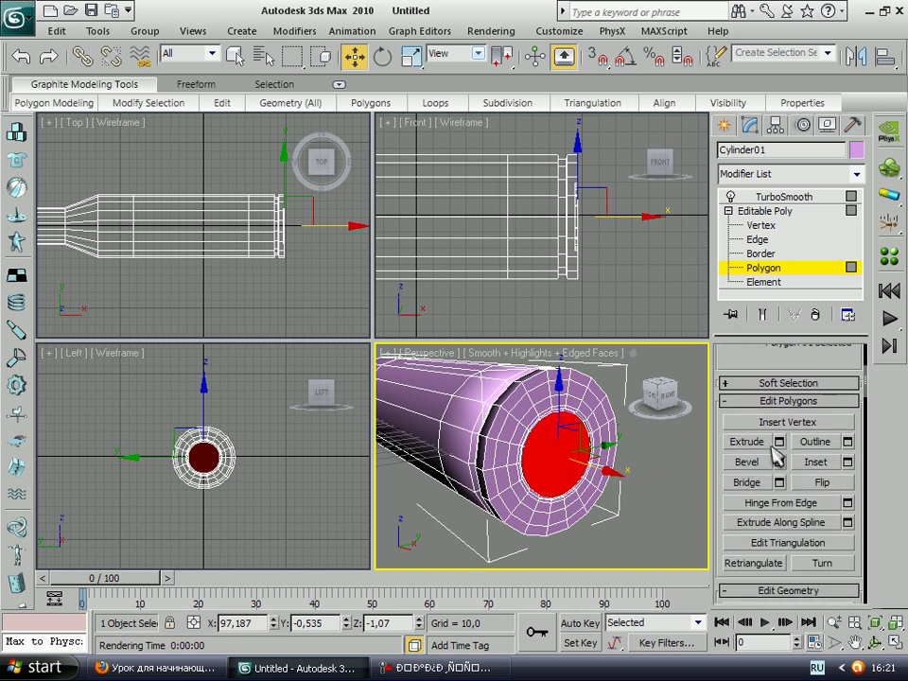
pyautogui.click(834, 463)
pyautogui.moveTo(582, 450)
pyautogui.mouseDown()
pyautogui.moveTo(552, 455)
pyautogui.moveTo(660, 401)
pyautogui.mouseUp()
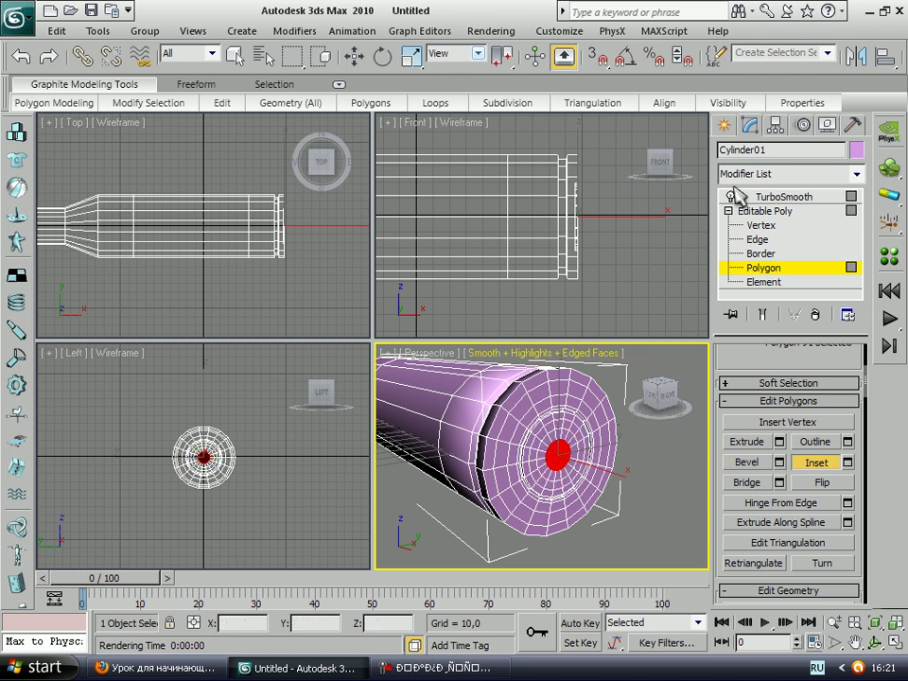
pyautogui.click(781, 197)
# Test-render the updated cylinder, orbit to a side view, and render it again
pyautogui.click(491, 30)
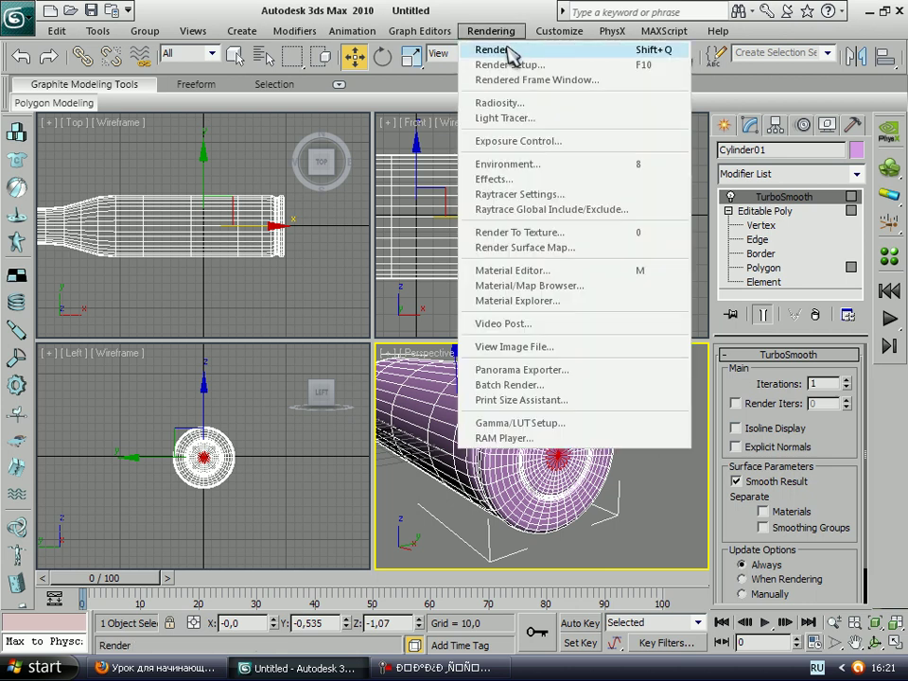
pyautogui.click(499, 47)
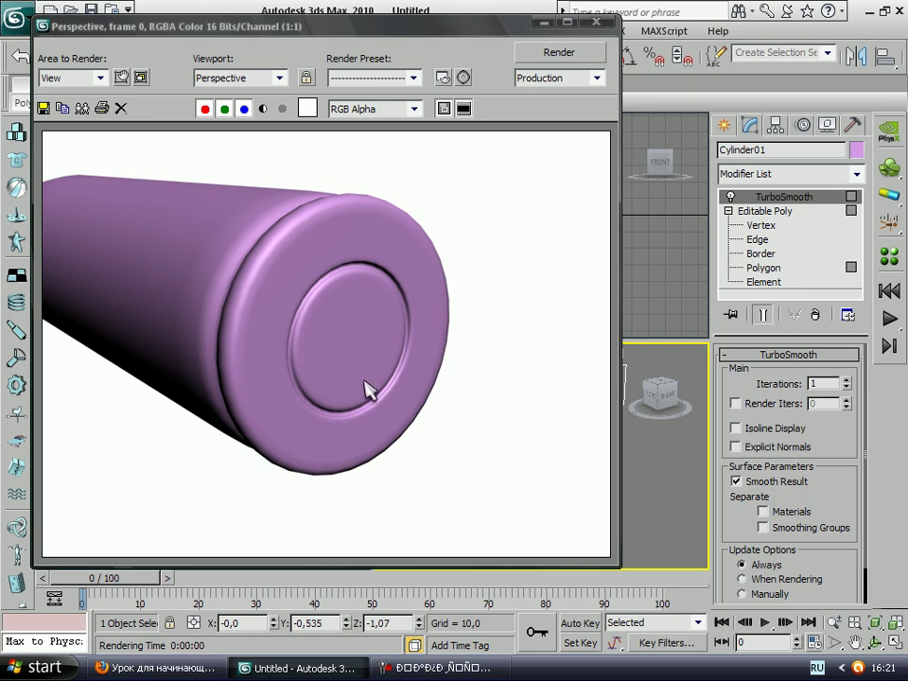
pyautogui.click(874, 642)
pyautogui.moveTo(537, 444); pyautogui.dragTo(602, 459)
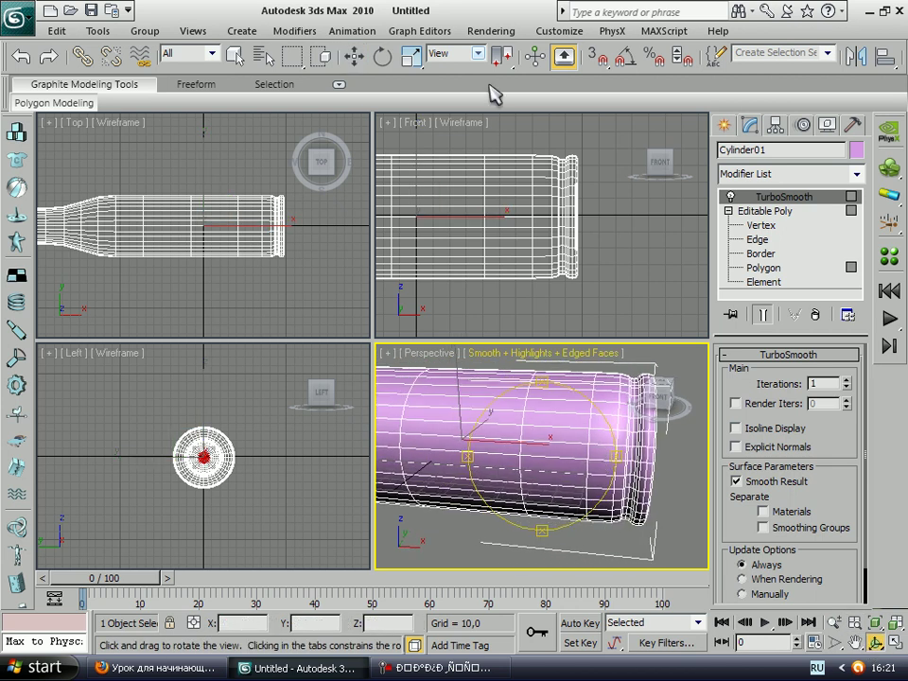
pyautogui.click(492, 31)
pyautogui.click(496, 61)
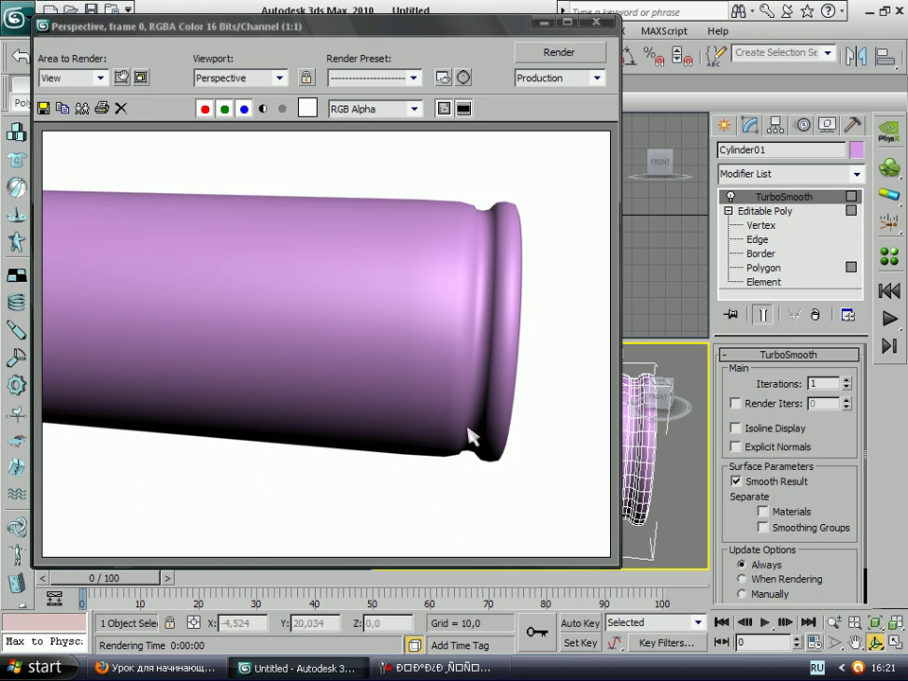
pyautogui.click(595, 21)
# Pan to reposition the cylinder and turn off Edged Faces in the Perspective view
pyautogui.hotkey('ctrl', 'p')
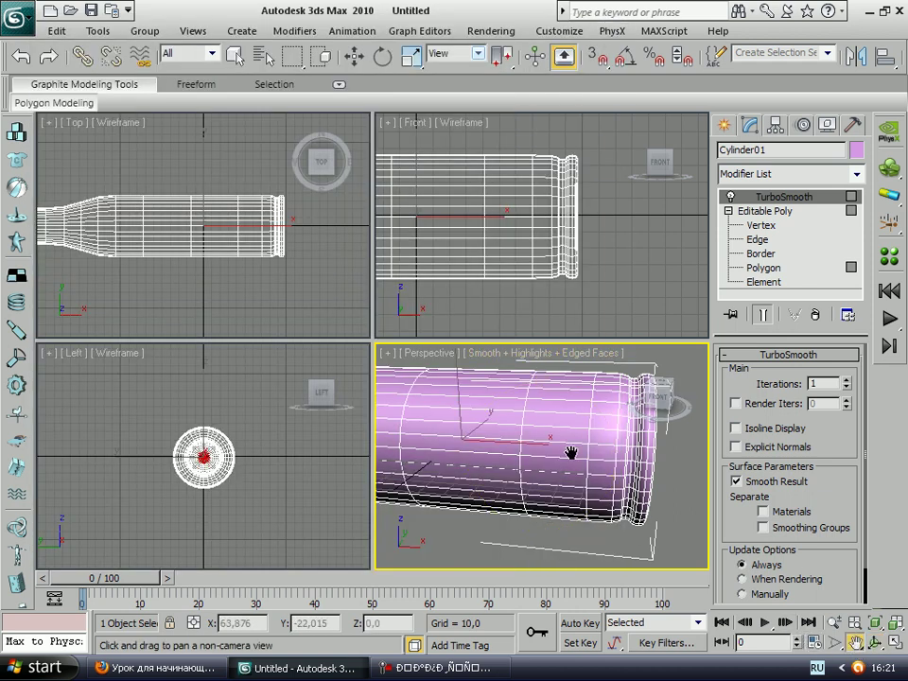
pyautogui.moveTo(480, 440)
pyautogui.mouseDown()
pyautogui.moveTo(571, 395)
pyautogui.moveTo(535, 371)
pyautogui.mouseUp()
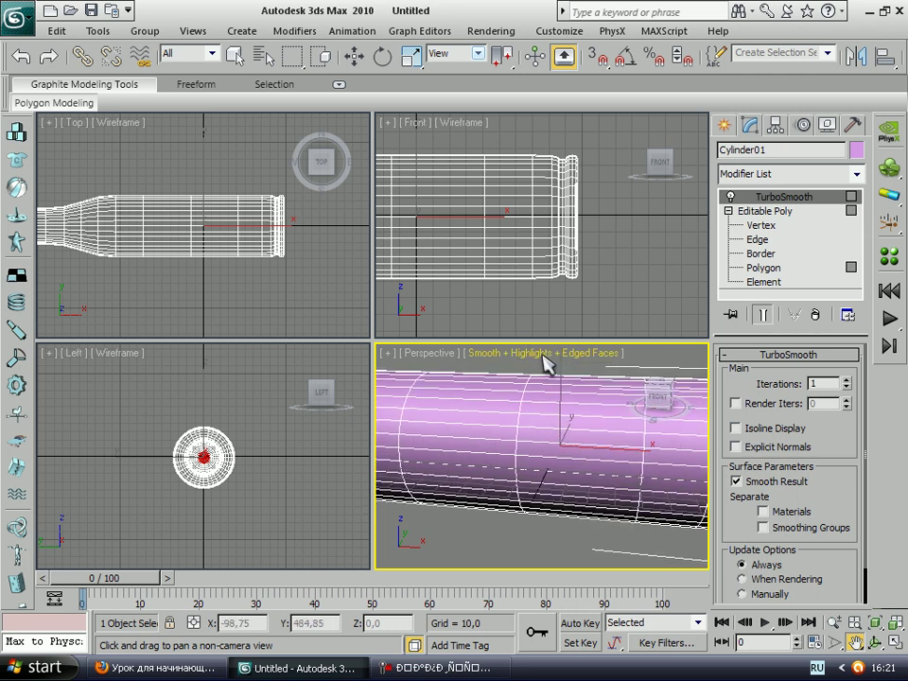
pyautogui.click(546, 365)
pyautogui.click(526, 431)
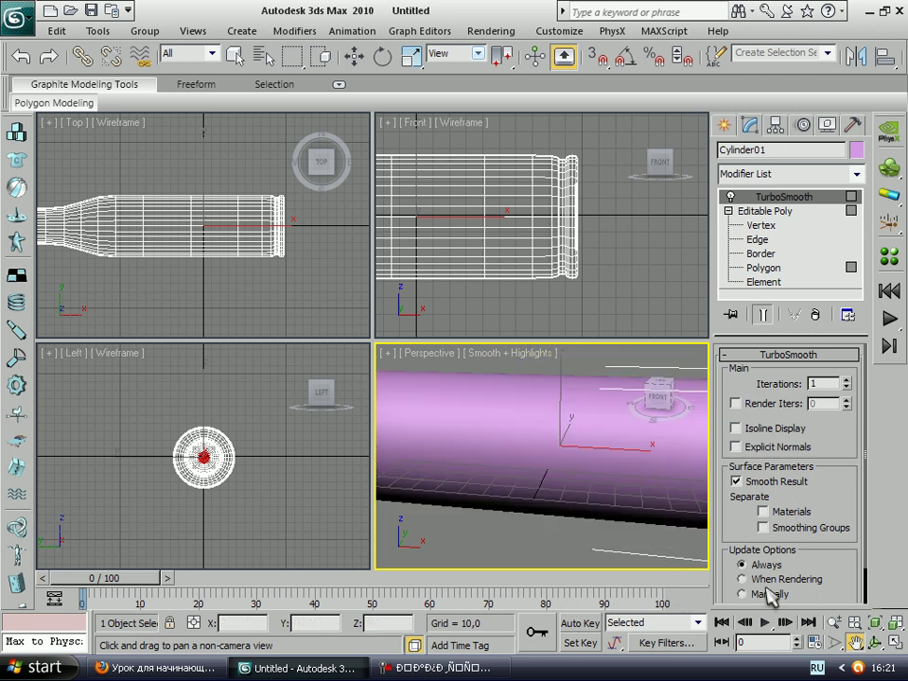
# Orbit and zoom the Perspective view toward the case's wide flat end
pyautogui.hotkey('ctrl', 'r')
pyautogui.moveTo(543, 486)
pyautogui.mouseDown()
pyautogui.moveTo(626, 476)
pyautogui.moveTo(683, 450)
pyautogui.mouseUp()
pyautogui.click(855, 642)
pyautogui.scroll(-5, 526, 473)
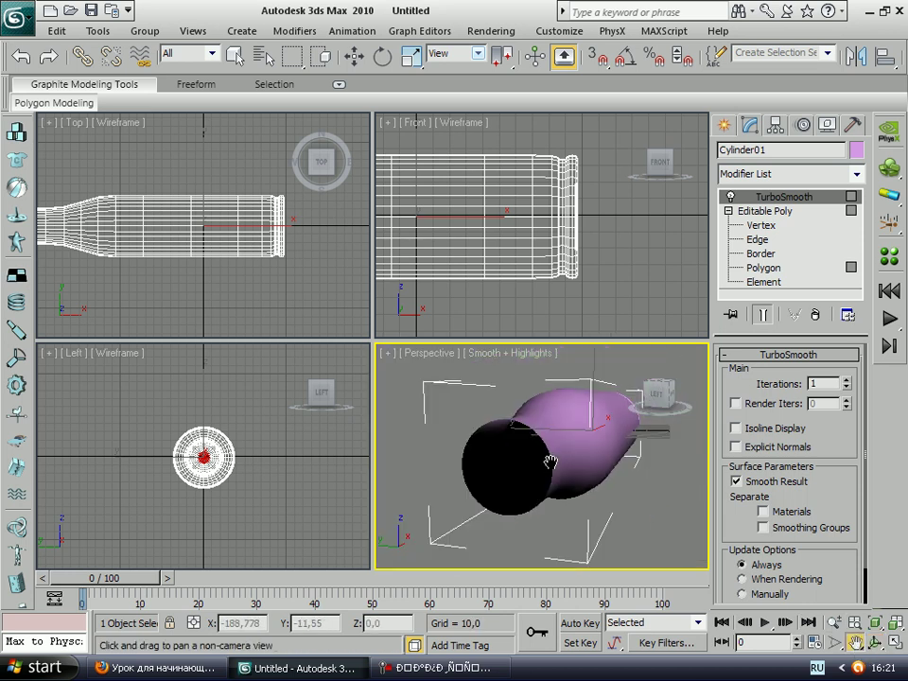
pyautogui.click(874, 643)
pyautogui.moveTo(540, 473)
pyautogui.mouseDown()
pyautogui.moveTo(572, 449)
pyautogui.moveTo(523, 455)
pyautogui.mouseUp()
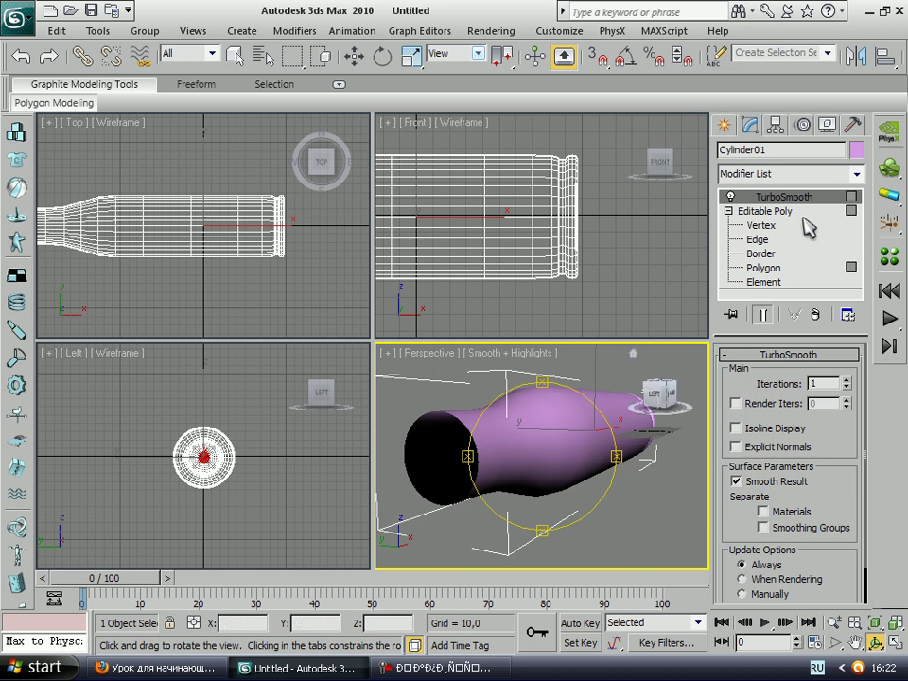
# Add a Shell modifier with Inner 0,0 and Outer 1,0 above TurboSmooth
pyautogui.click(858, 174)
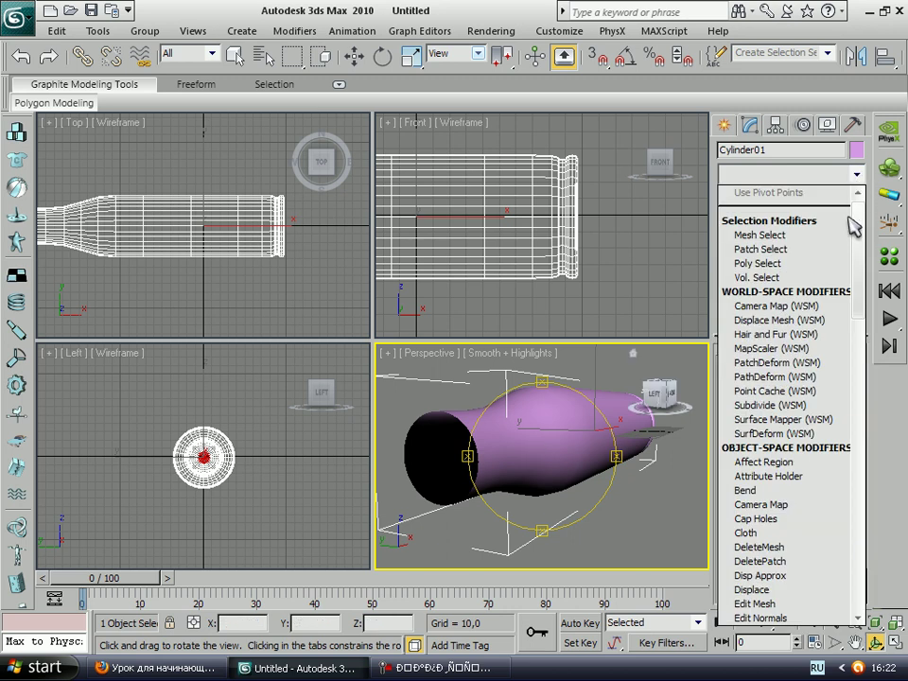
pyautogui.moveTo(863, 215); pyautogui.dragTo(847, 441)
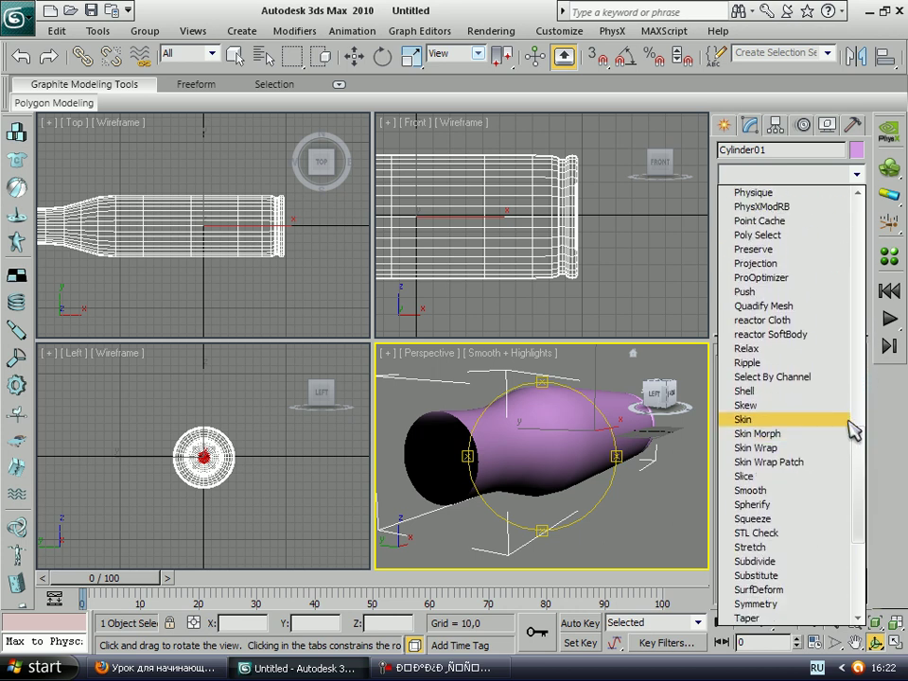
pyautogui.click(757, 393)
# Orbit and pan to the hollow end, then test-render the shelled case
pyautogui.moveTo(538, 441)
pyautogui.mouseDown()
pyautogui.moveTo(573, 441)
pyautogui.moveTo(559, 454)
pyautogui.moveTo(554, 441)
pyautogui.moveTo(573, 431)
pyautogui.moveTo(566, 442)
pyautogui.moveTo(600, 442)
pyautogui.moveTo(584, 452)
pyautogui.moveTo(513, 452)
pyautogui.moveTo(533, 452)
pyautogui.mouseUp()
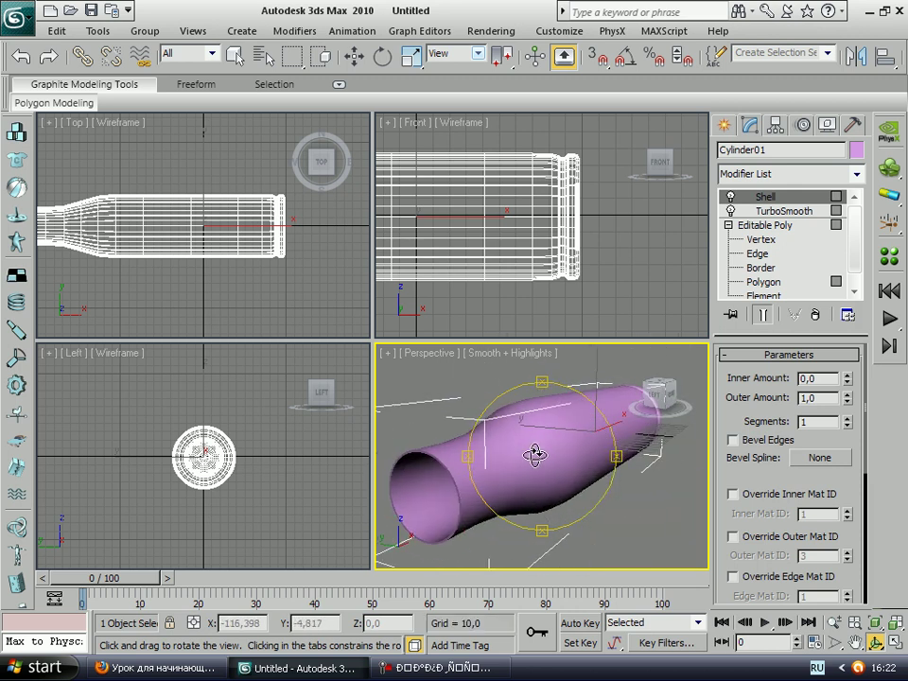
pyautogui.click(855, 642)
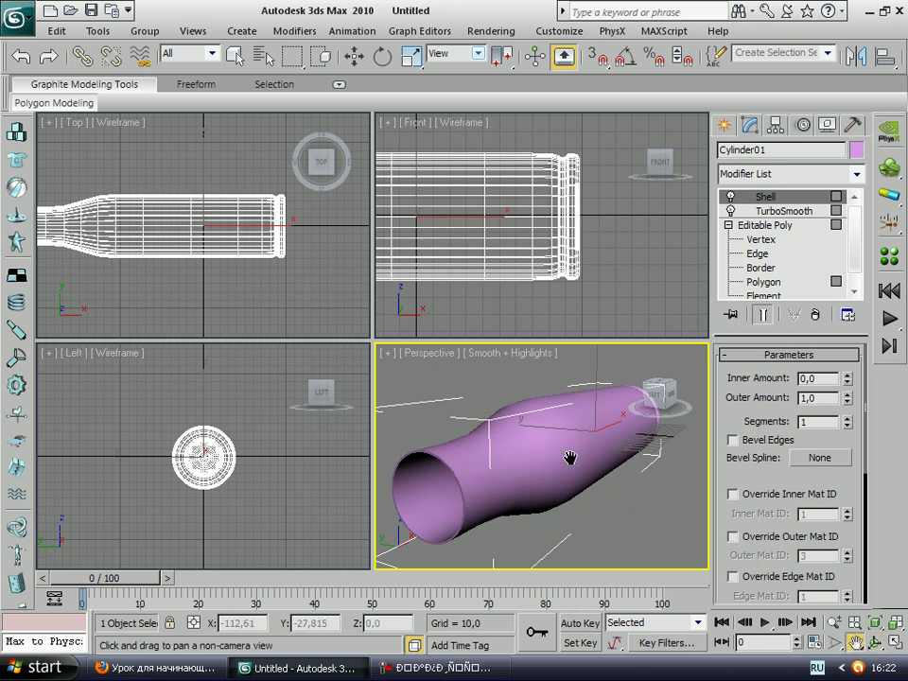
pyautogui.moveTo(570, 458); pyautogui.dragTo(585, 441)
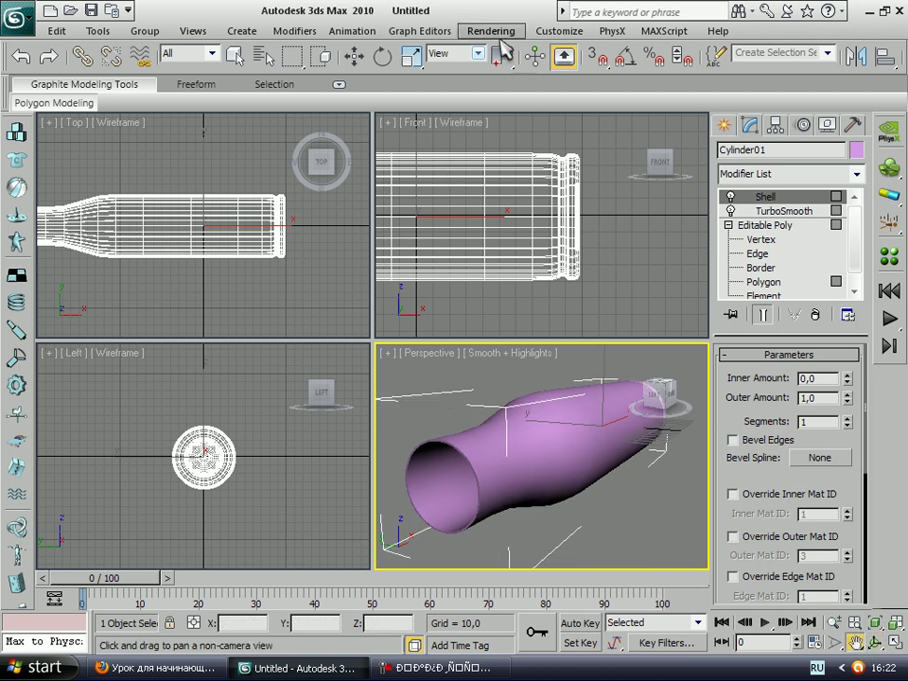
pyautogui.click(496, 31)
pyautogui.click(491, 51)
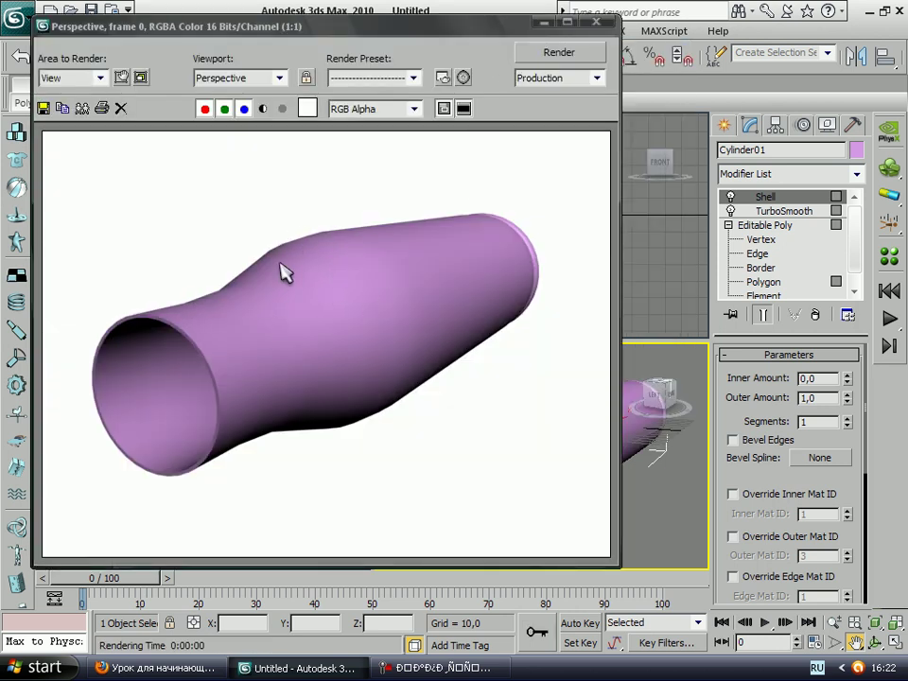
pyautogui.click(595, 21)
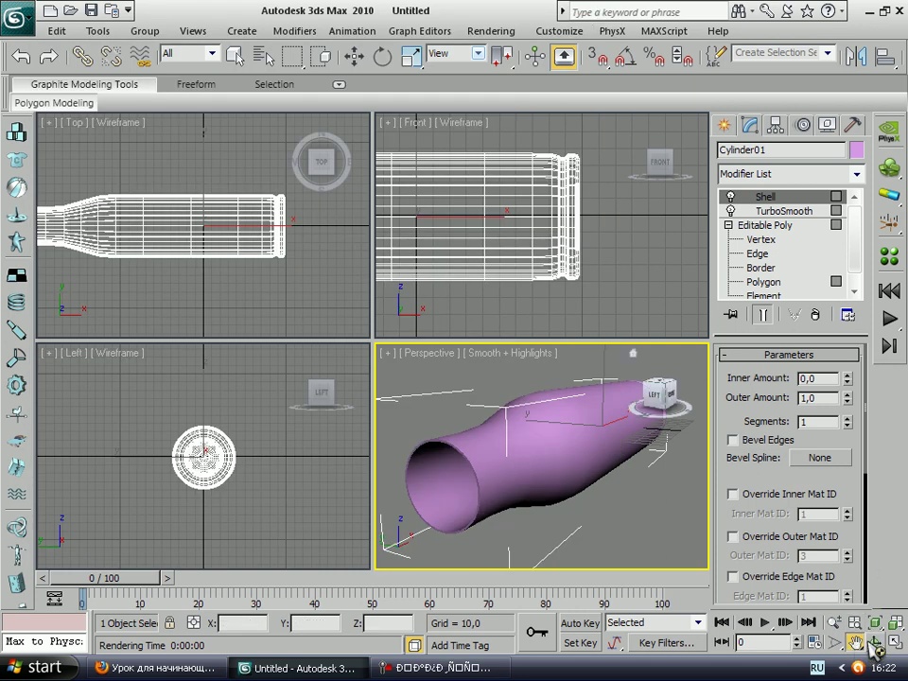
# Activate and zoom the Front view, then switch Cylinder01's Editable Poly to Edge level
pyautogui.middleClick(492, 217)
pyautogui.scroll(-3, 529, 217)
pyautogui.scroll(-1, 579, 217)
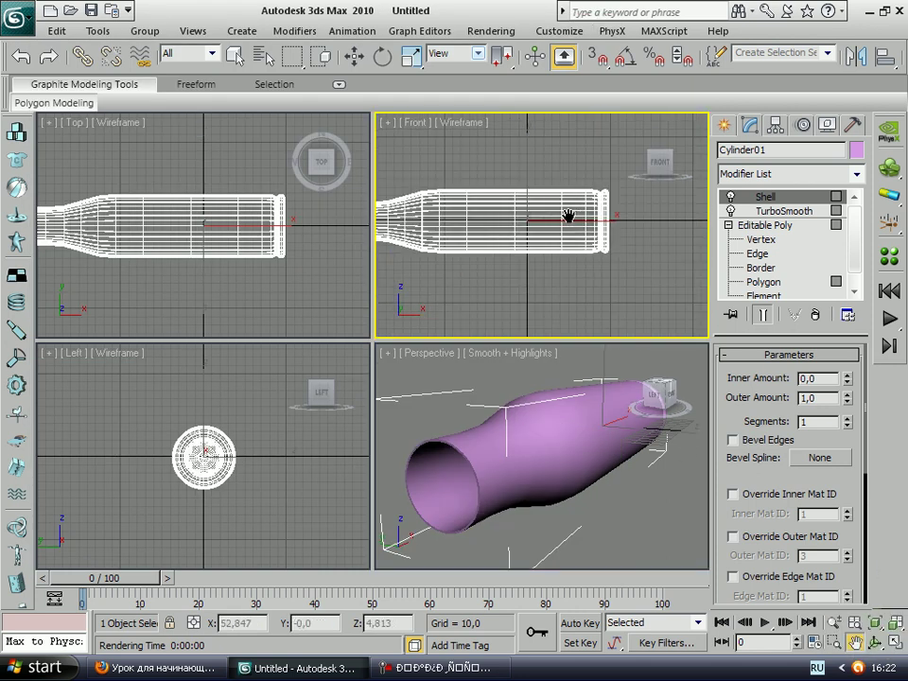
pyautogui.scroll(-1, 501, 225)
pyautogui.scroll(2, 531, 220)
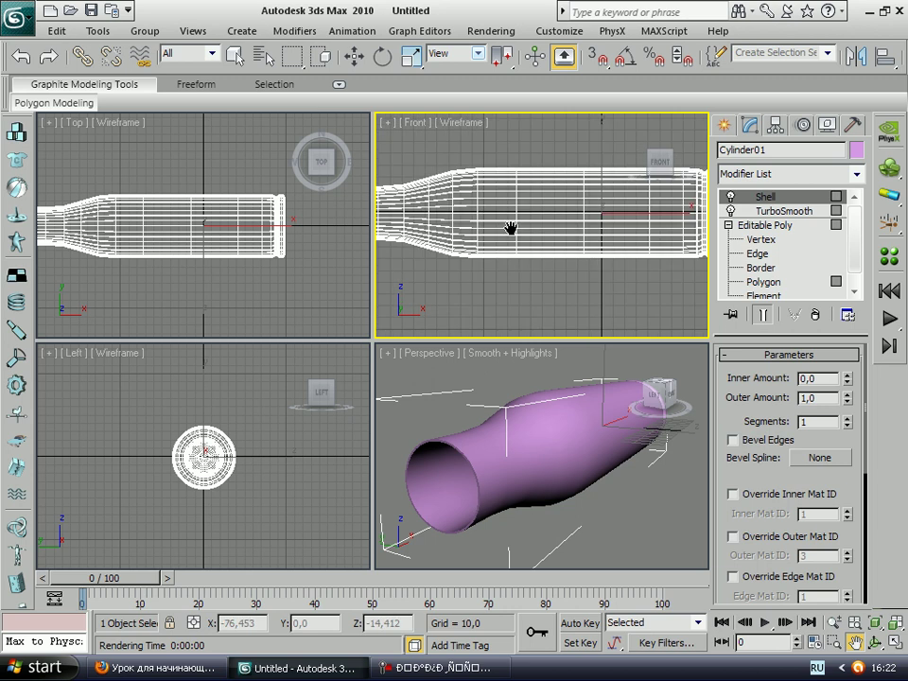
pyautogui.scroll(2, 512, 228)
pyautogui.scroll(-1, 492, 211)
pyautogui.scroll(-1, 523, 213)
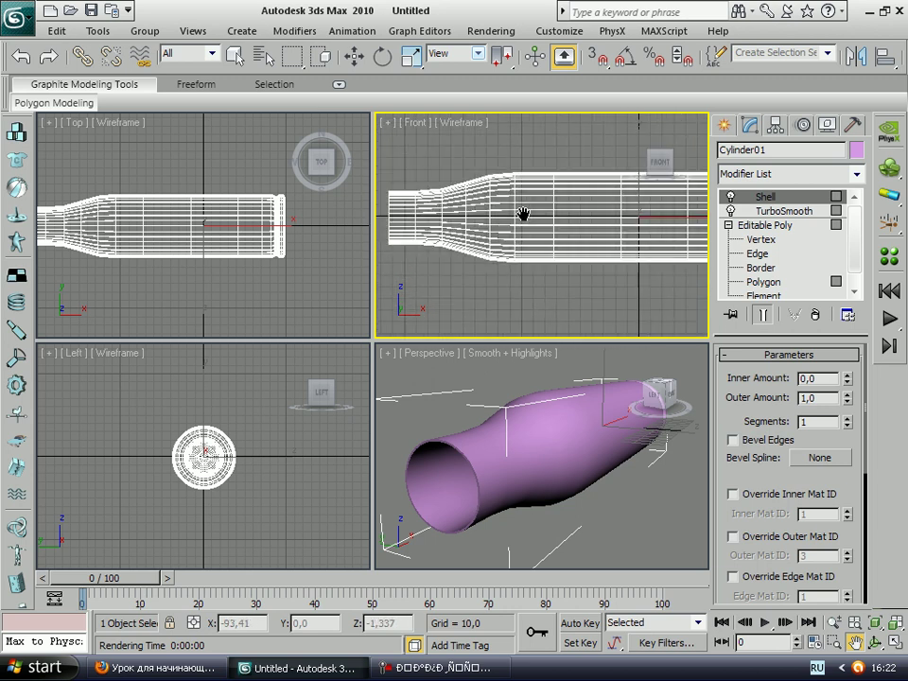
pyautogui.click(777, 227)
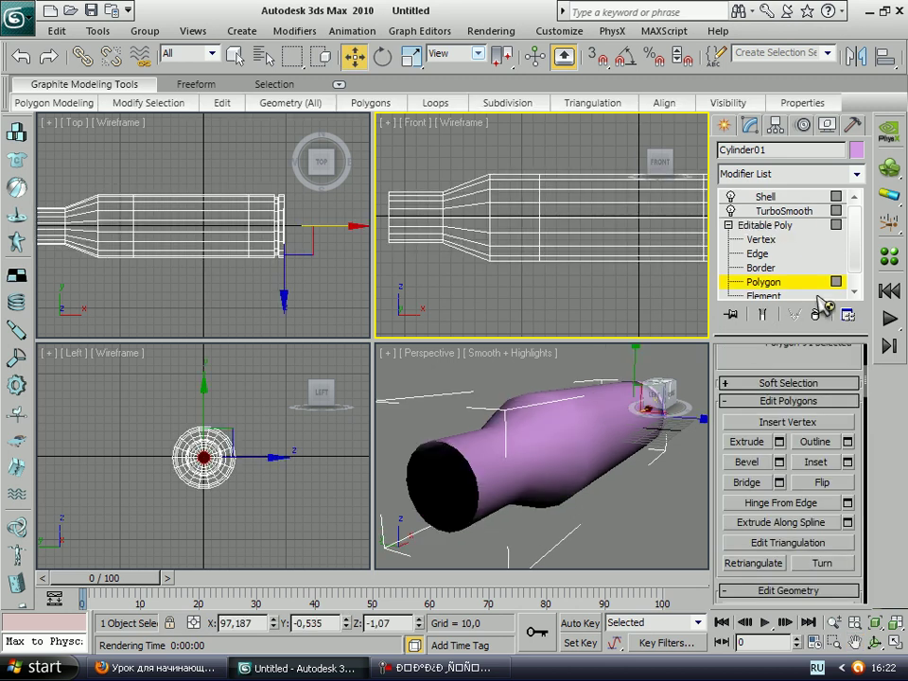
pyautogui.click(757, 254)
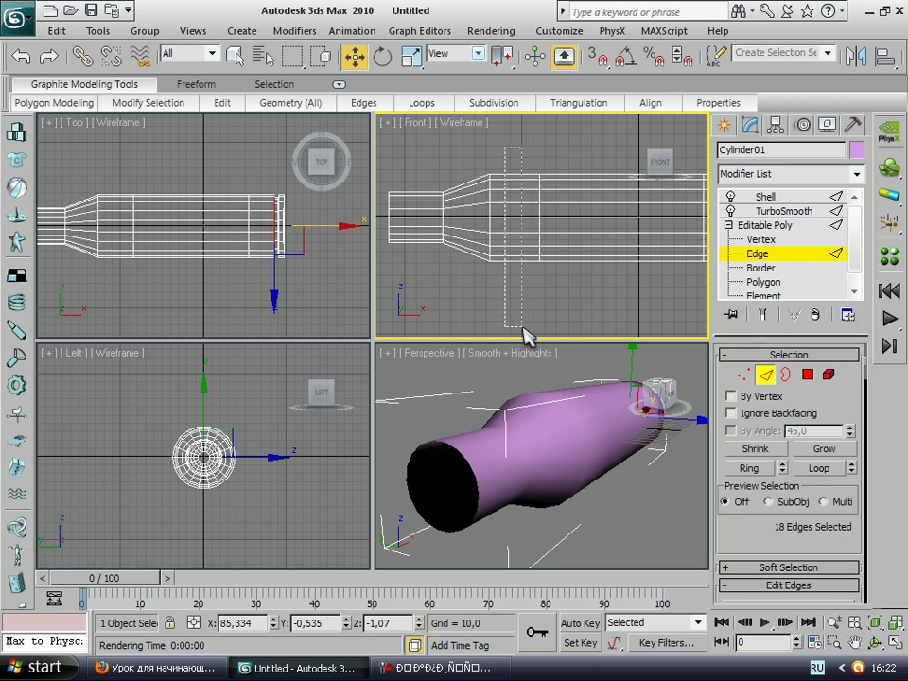
# Connect a ring of 18 edges near the shoulder, undoing a trial edge move
pyautogui.moveTo(511, 156); pyautogui.dragTo(523, 335)
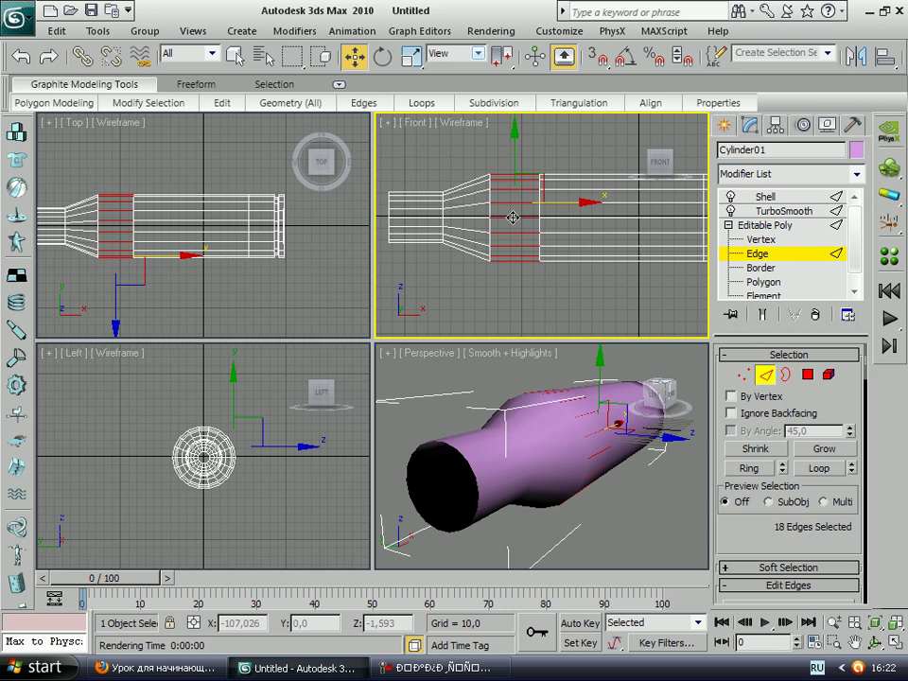
pyautogui.rightClick(507, 234)
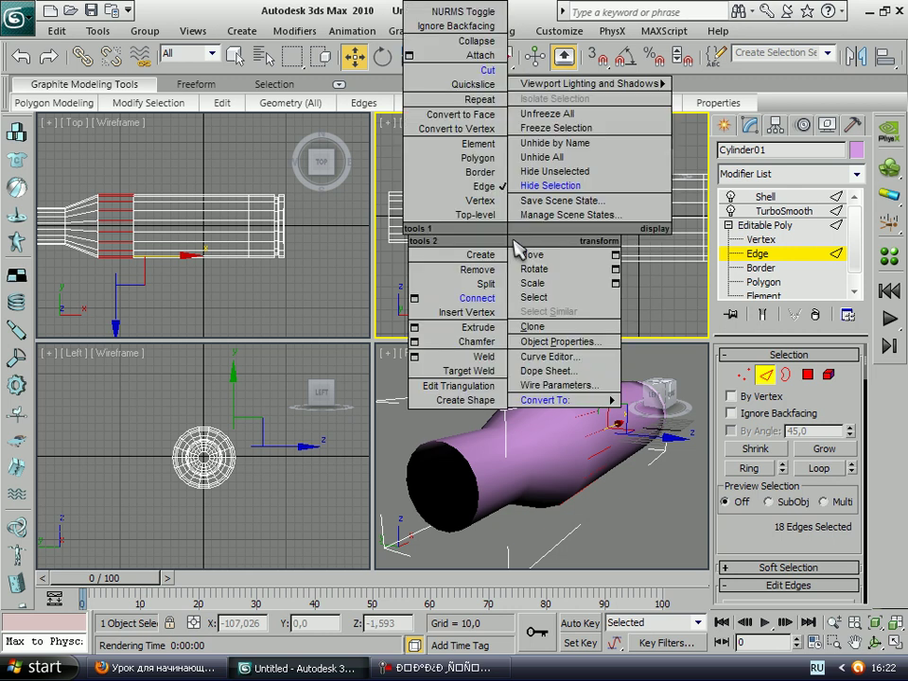
pyautogui.click(483, 299)
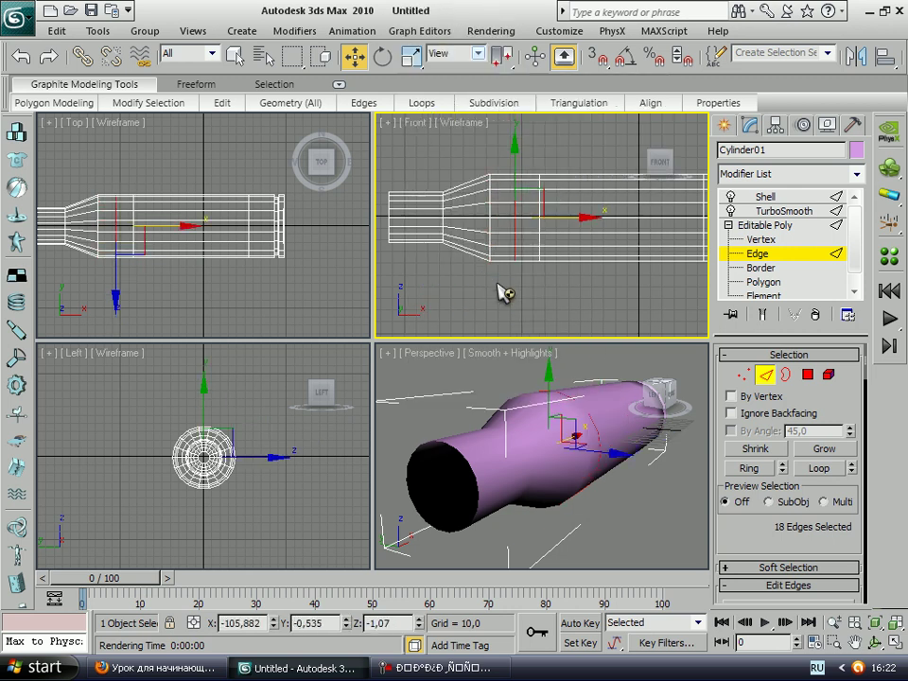
pyautogui.click(567, 218)
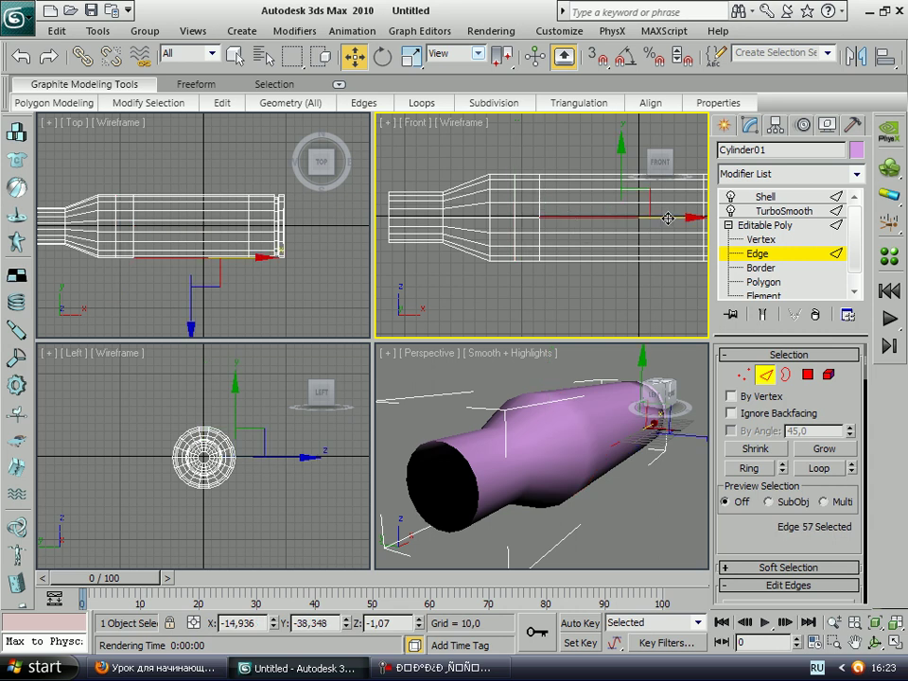
pyautogui.moveTo(669, 219); pyautogui.dragTo(664, 219)
pyautogui.click(57, 31)
pyautogui.click(71, 54)
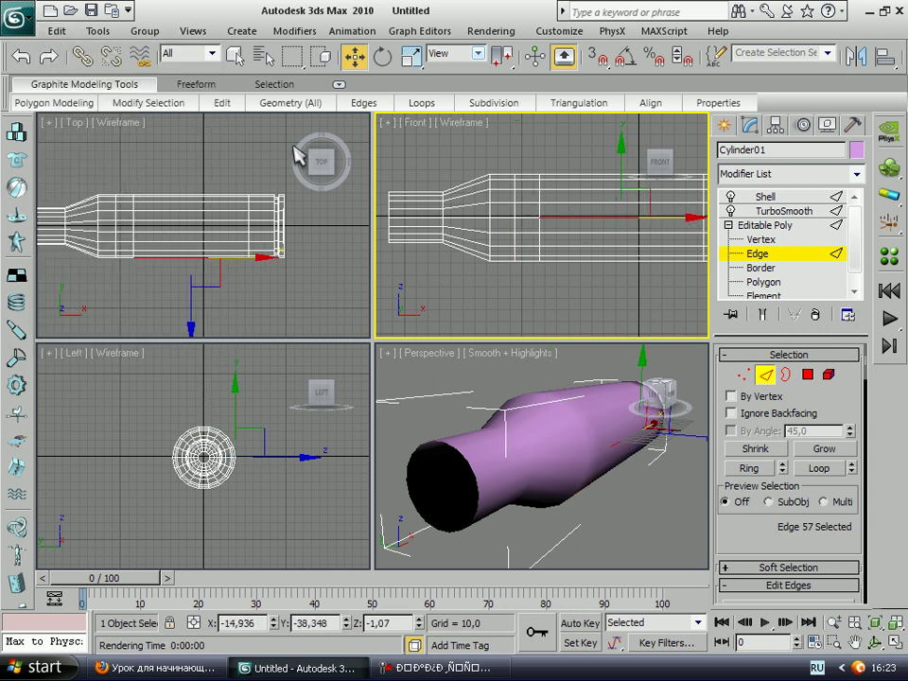
# Select an edge ring near the shoulder, connect it, and slide the new loop
pyautogui.click(514, 209)
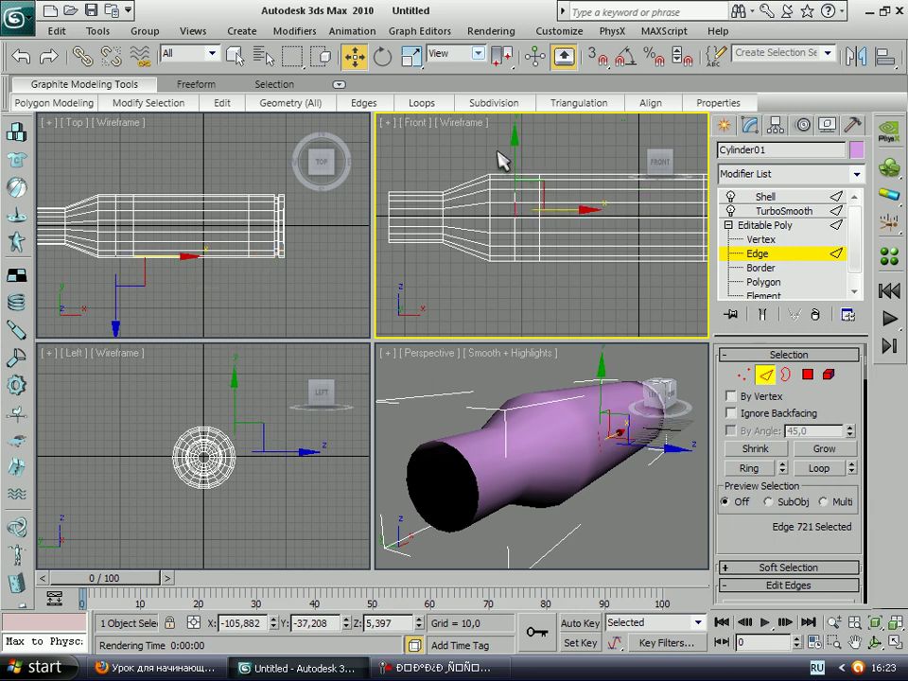
pyautogui.hotkey('alt', 'r')
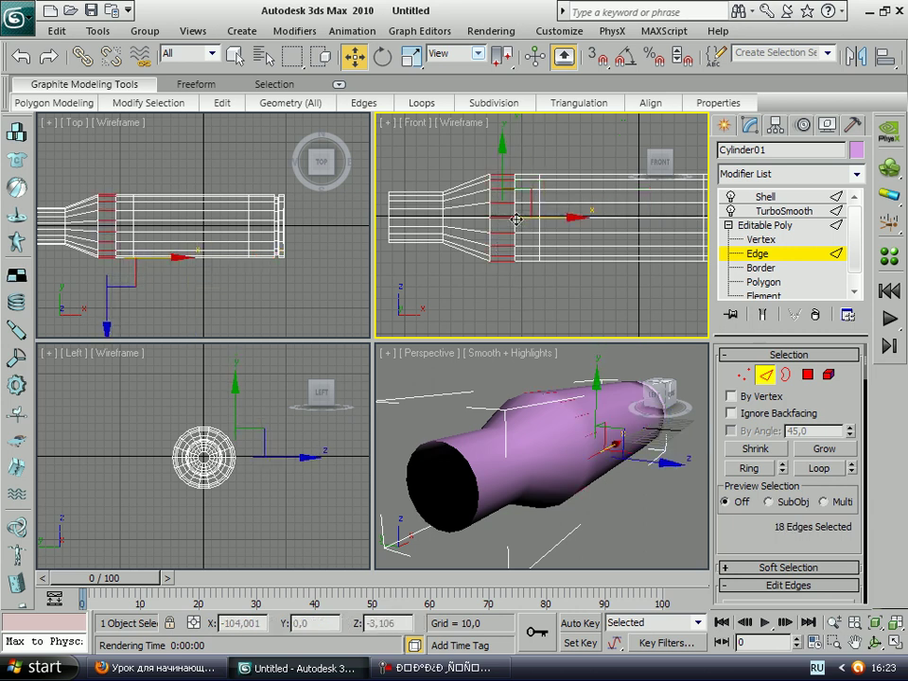
pyautogui.rightClick(499, 235)
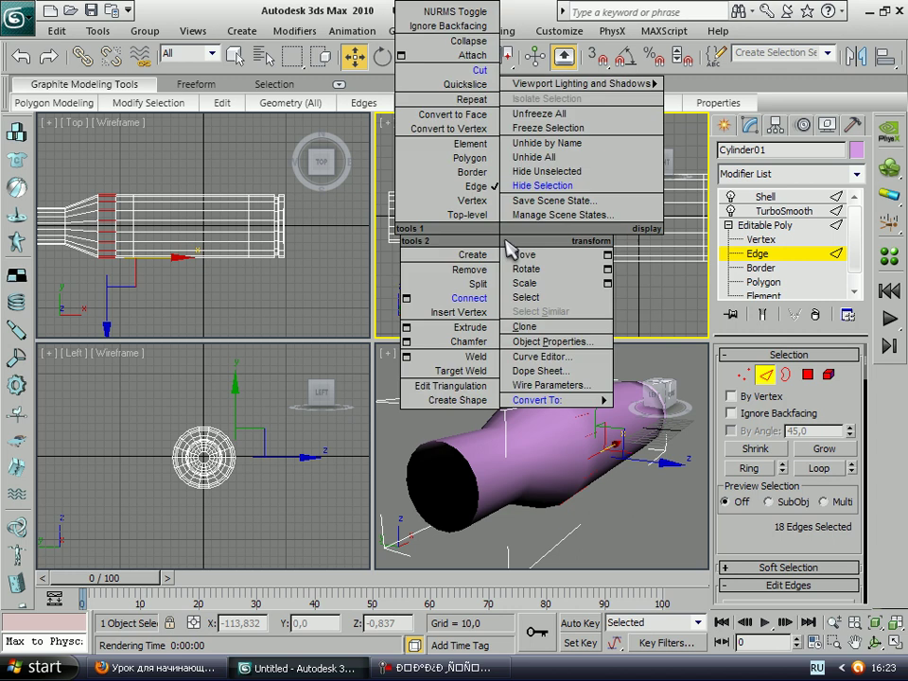
pyautogui.click(472, 285)
pyautogui.moveTo(561, 218); pyautogui.dragTo(550, 217)
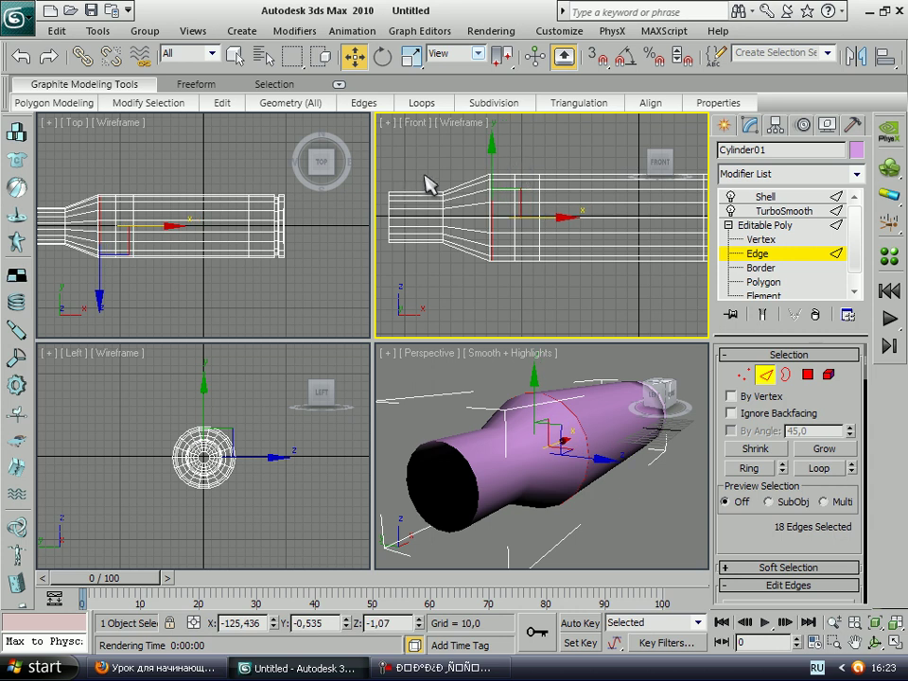
# Add a connecting edge loop at the narrow neck and shift it along the length
pyautogui.moveTo(423, 194); pyautogui.dragTo(402, 275)
pyautogui.rightClick(413, 234)
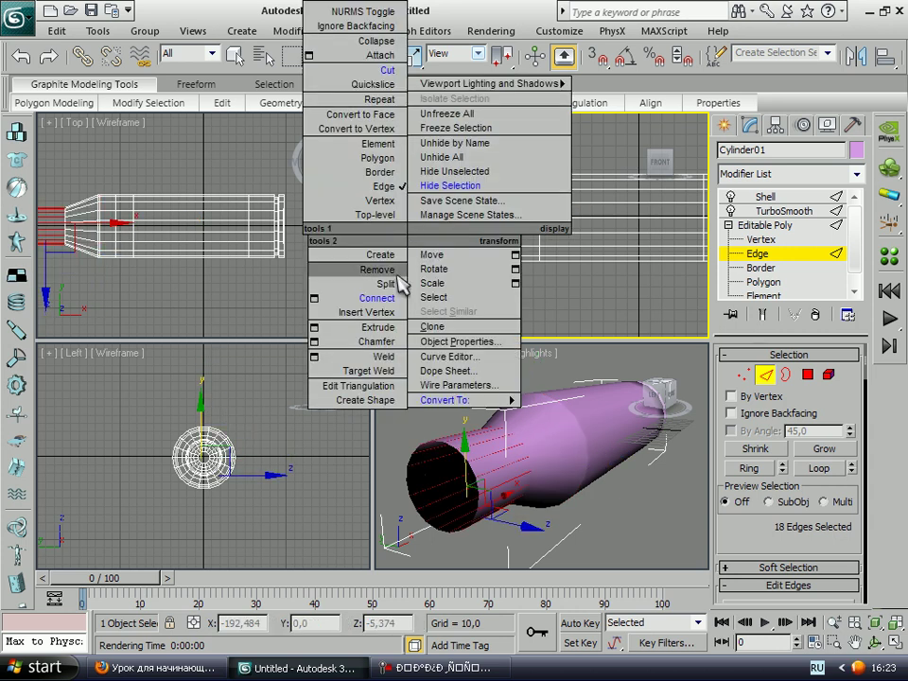
pyautogui.click(376, 298)
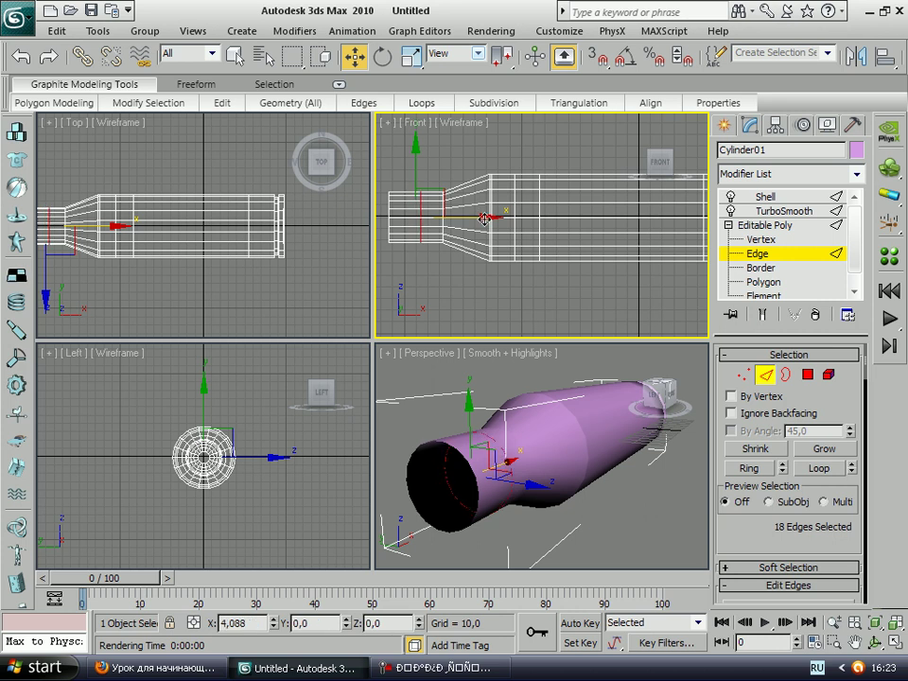
pyautogui.moveTo(501, 219); pyautogui.dragTo(512, 229)
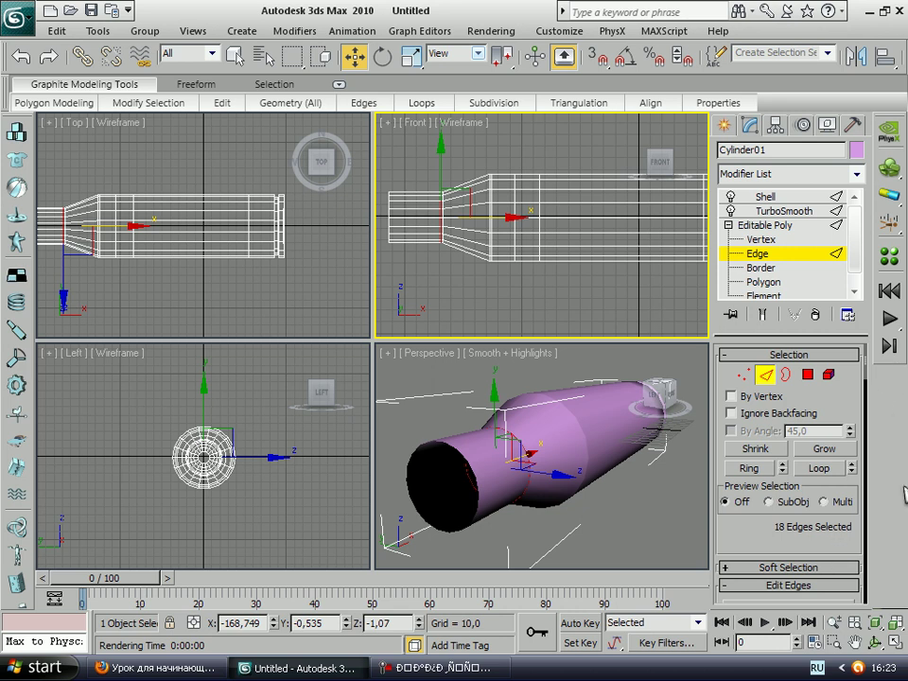
# Connect the body's long edges with a new loop and slide it toward the rim end
pyautogui.hotkey('ctrl', 'p')
pyautogui.moveTo(601, 272); pyautogui.dragTo(464, 256)
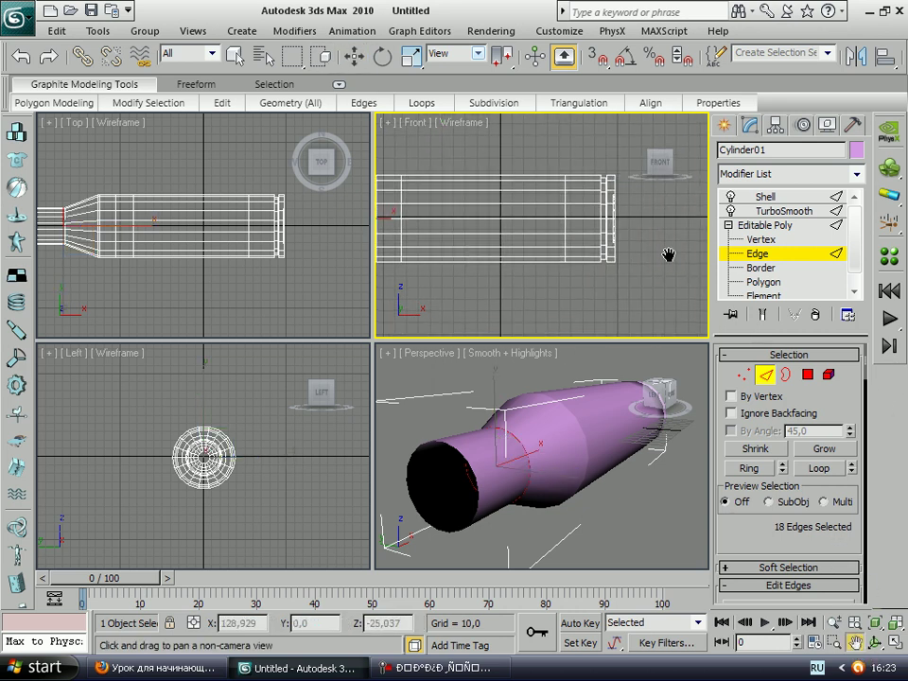
pyautogui.click(235, 56)
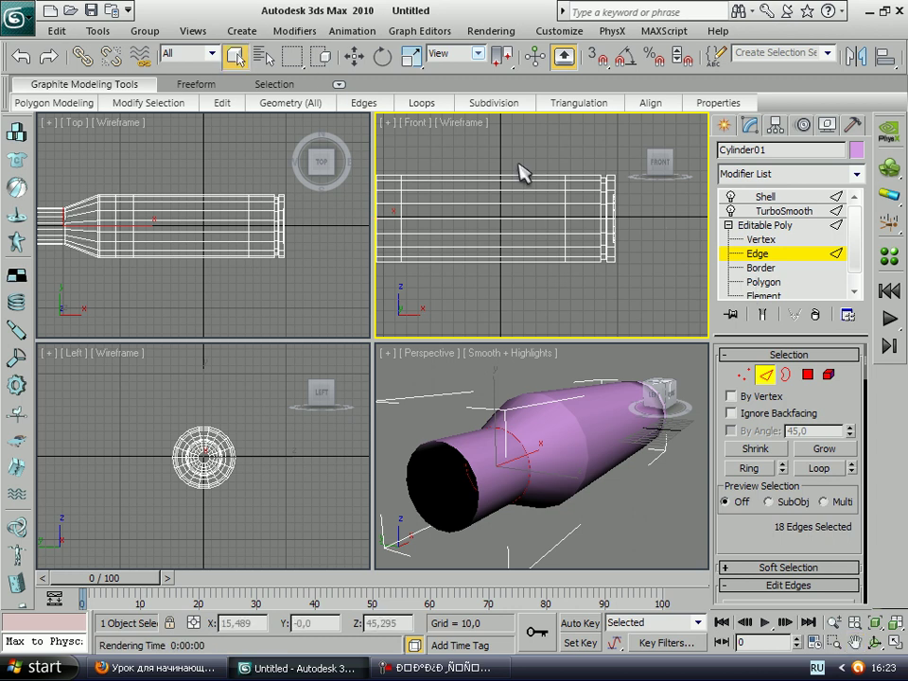
pyautogui.moveTo(523, 172); pyautogui.dragTo(542, 302)
pyautogui.rightClick(476, 238)
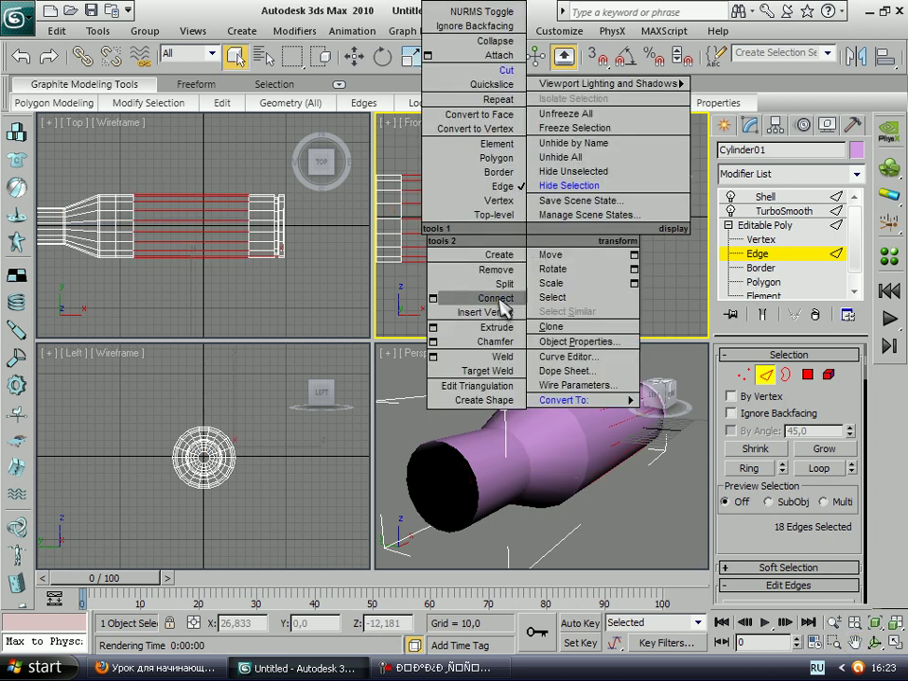
pyautogui.click(463, 298)
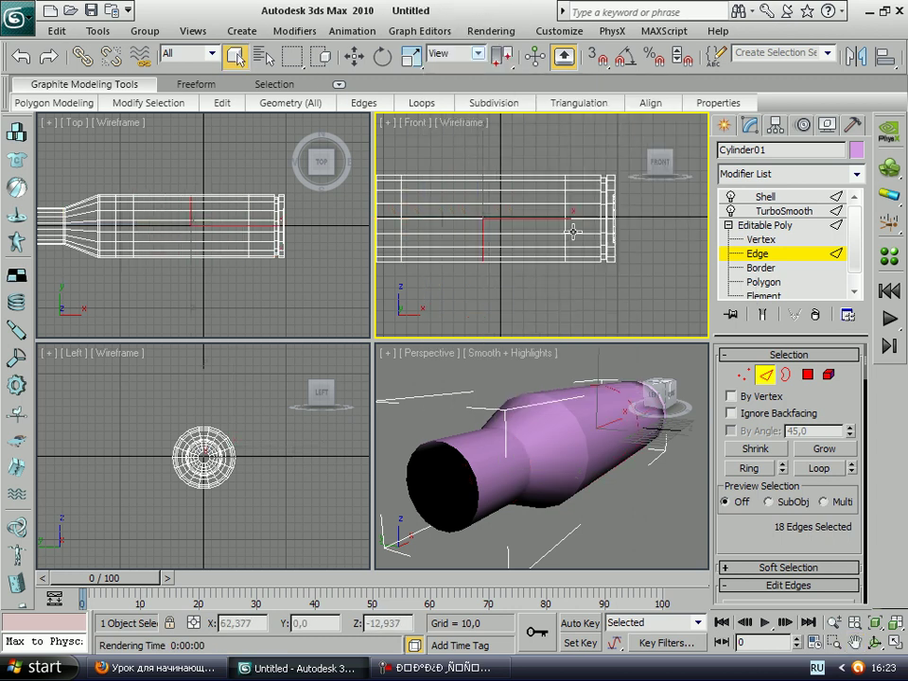
pyautogui.click(356, 57)
pyautogui.moveTo(553, 219); pyautogui.dragTo(618, 216)
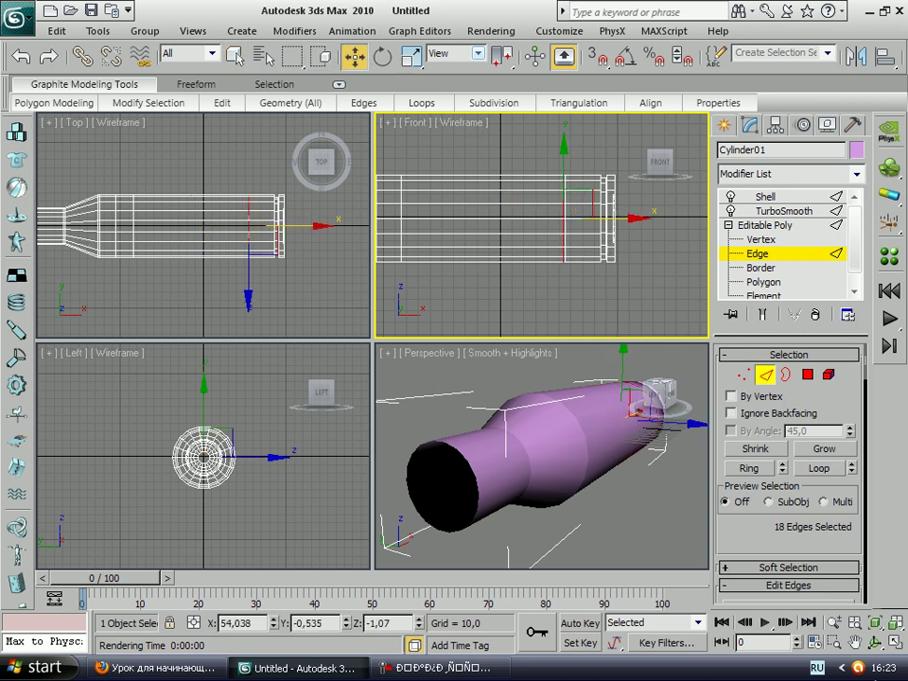
# Switch to the TurboSmooth level in the Perspective view and test-render the case
pyautogui.rightClick(566, 394)
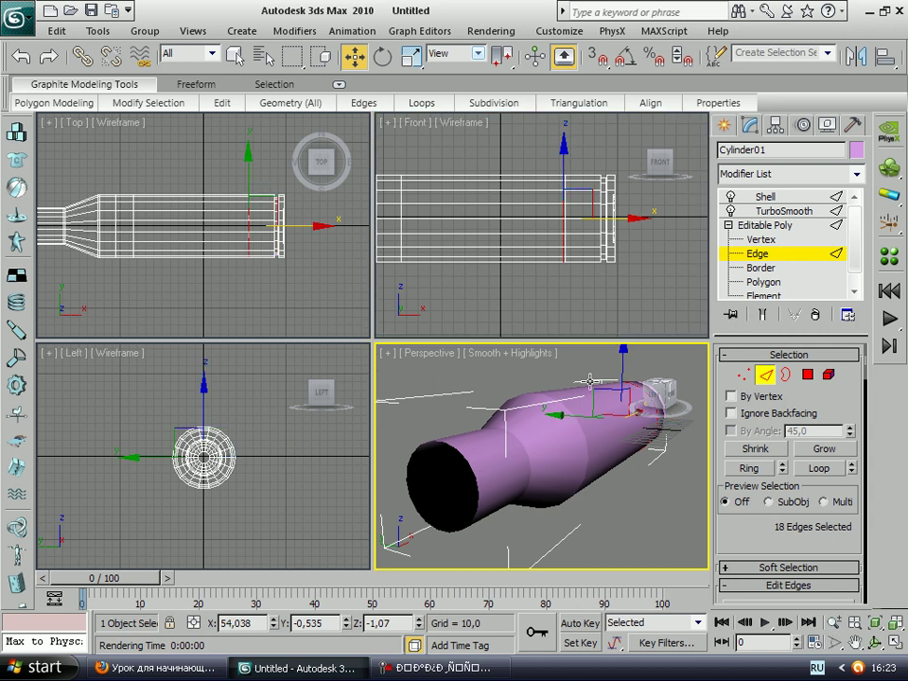
pyautogui.click(785, 199)
pyautogui.click(785, 211)
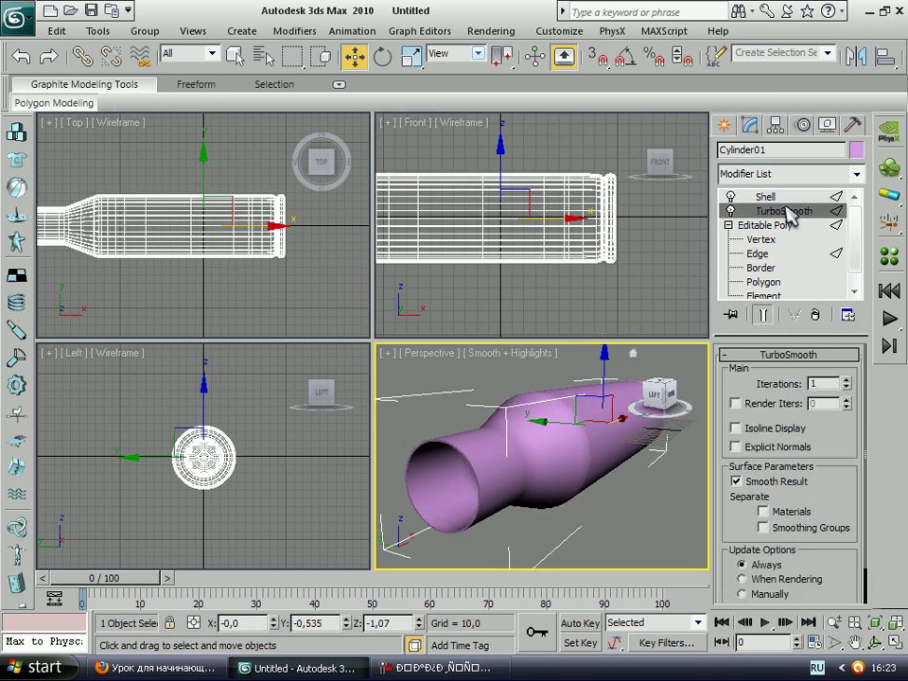
pyautogui.click(488, 32)
pyautogui.click(492, 49)
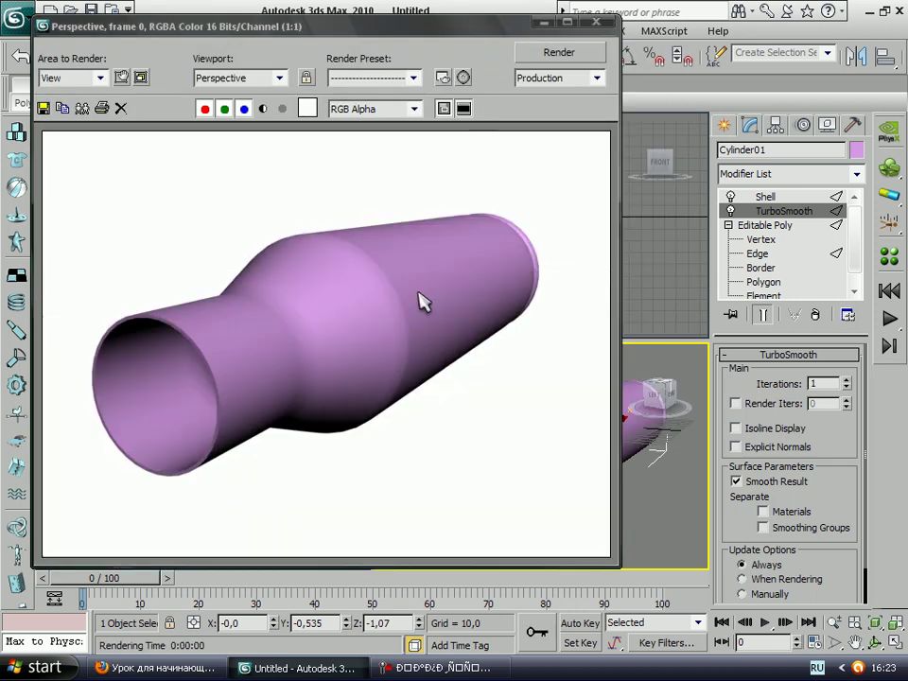
pyautogui.click(596, 21)
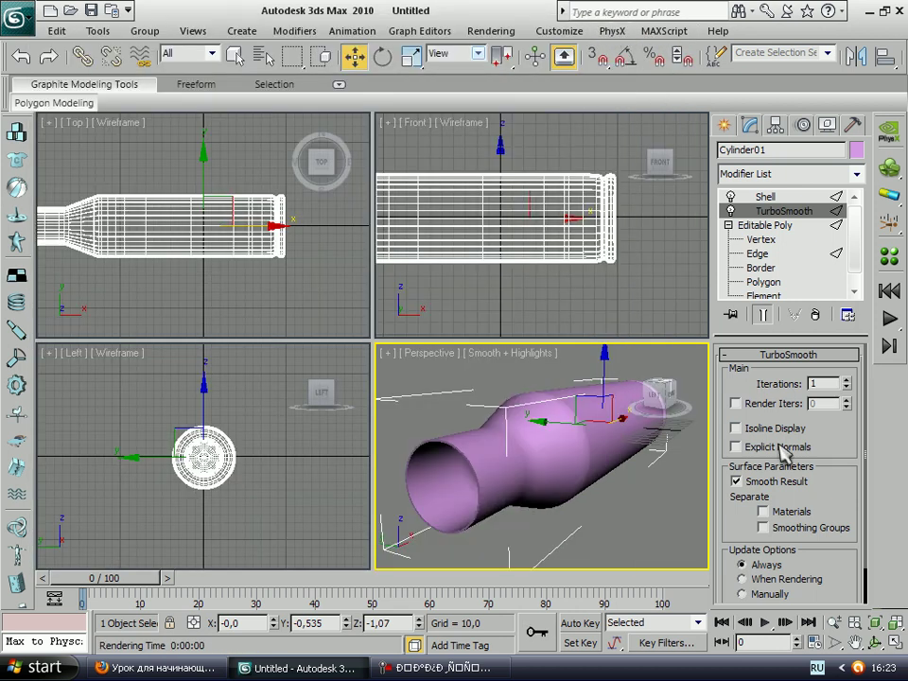
# Orbit and pan to a side-on view, render again, then return to Shell
pyautogui.hotkey('ctrl', 'r')
pyautogui.moveTo(543, 442); pyautogui.dragTo(486, 463)
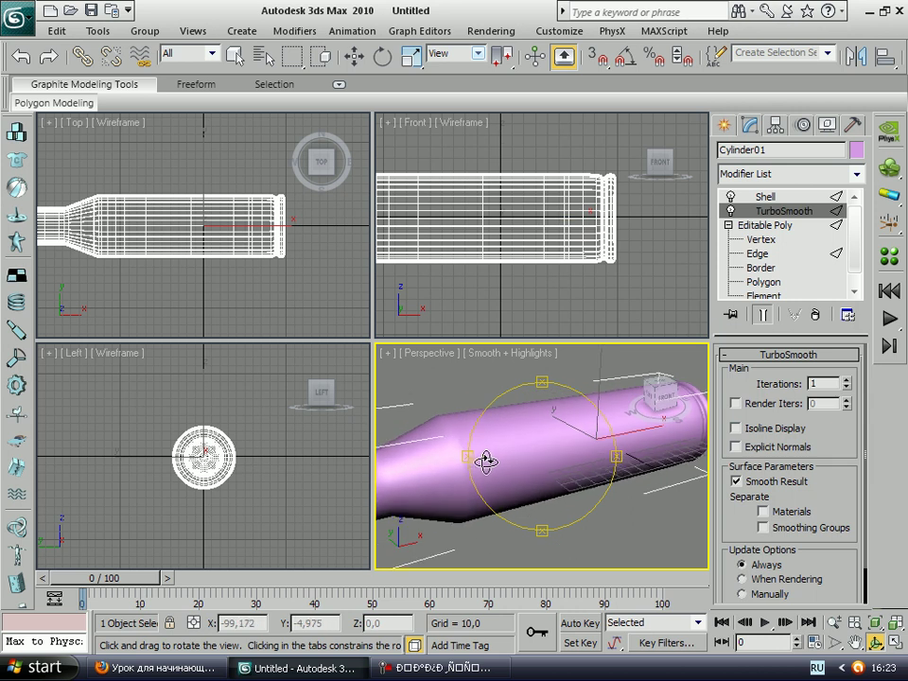
pyautogui.click(855, 642)
pyautogui.moveTo(515, 425); pyautogui.dragTo(543, 425)
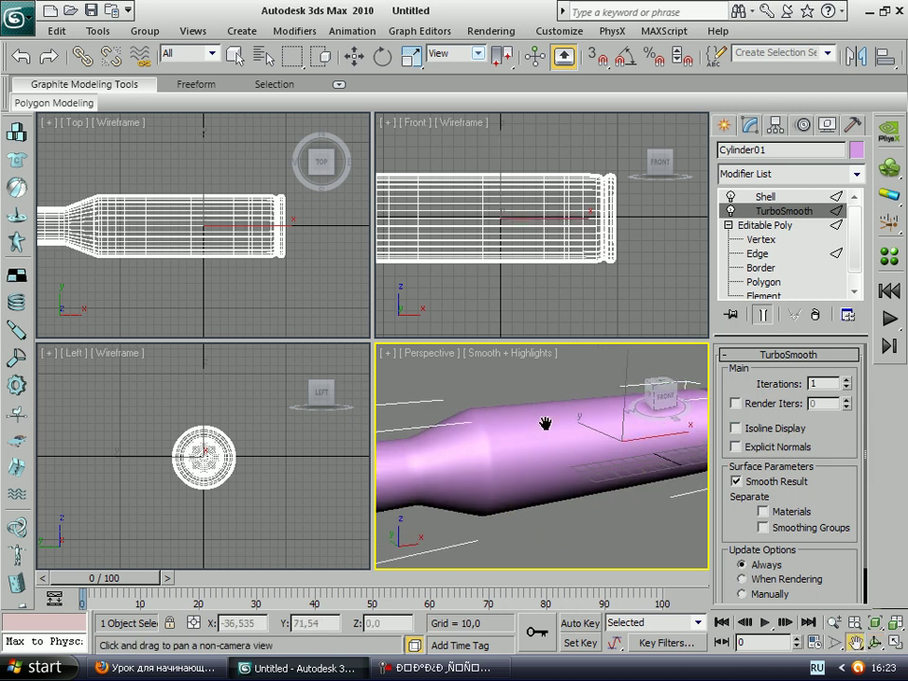
pyautogui.scroll(-3, 547, 419)
pyautogui.click(464, 30)
pyautogui.click(492, 45)
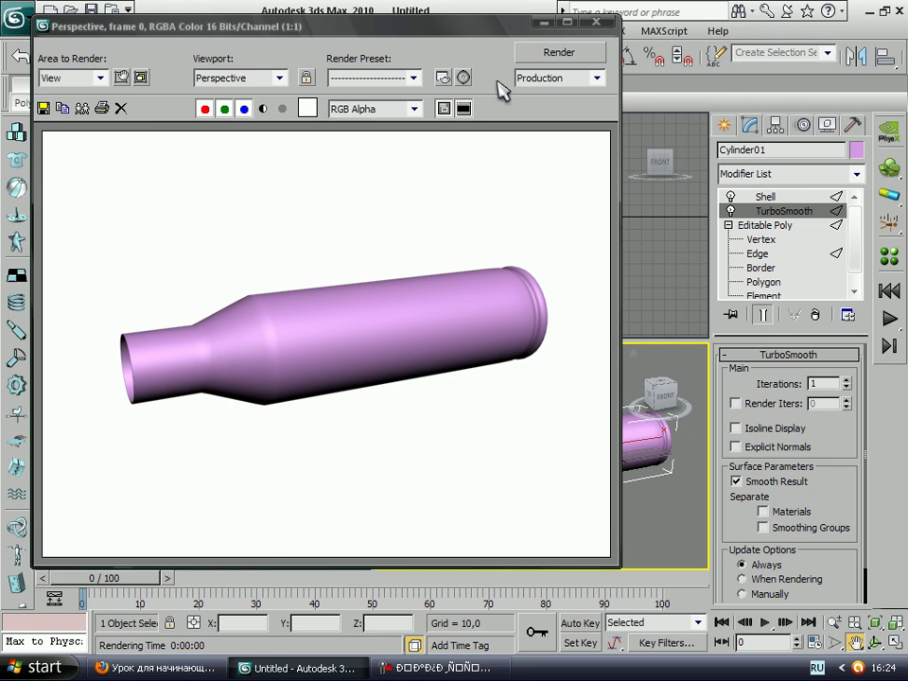
pyautogui.click(597, 23)
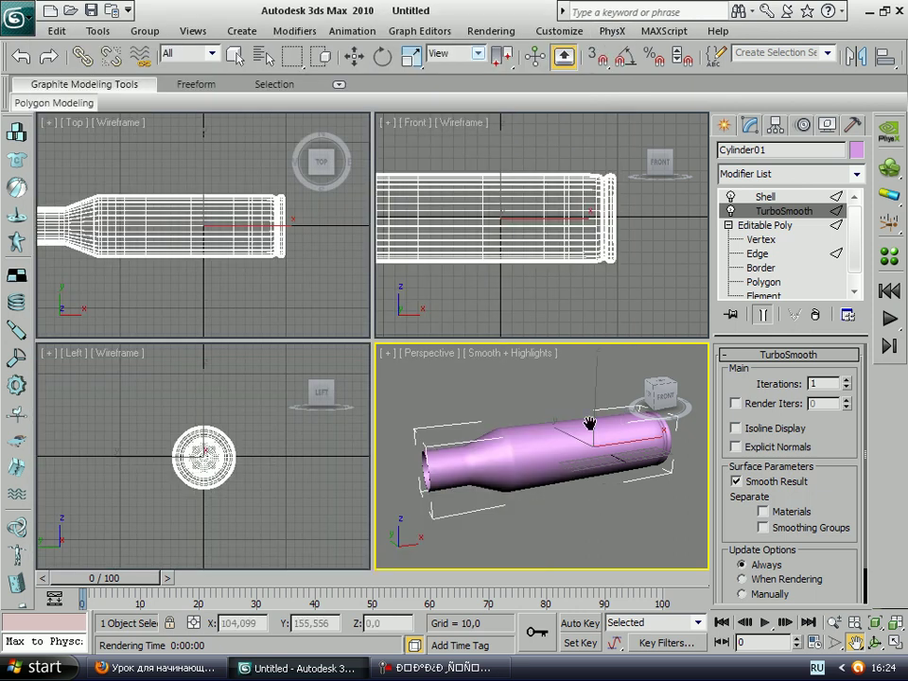
pyautogui.click(534, 452)
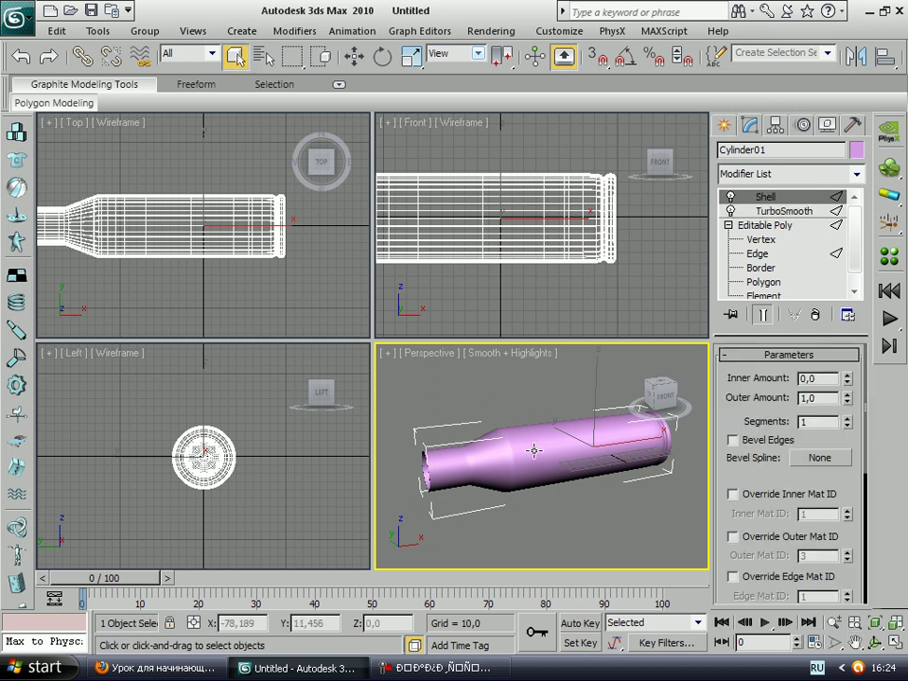
# Clear the selection, Unhide All from the viewport menu, and select Capsule01
pyautogui.click(507, 396)
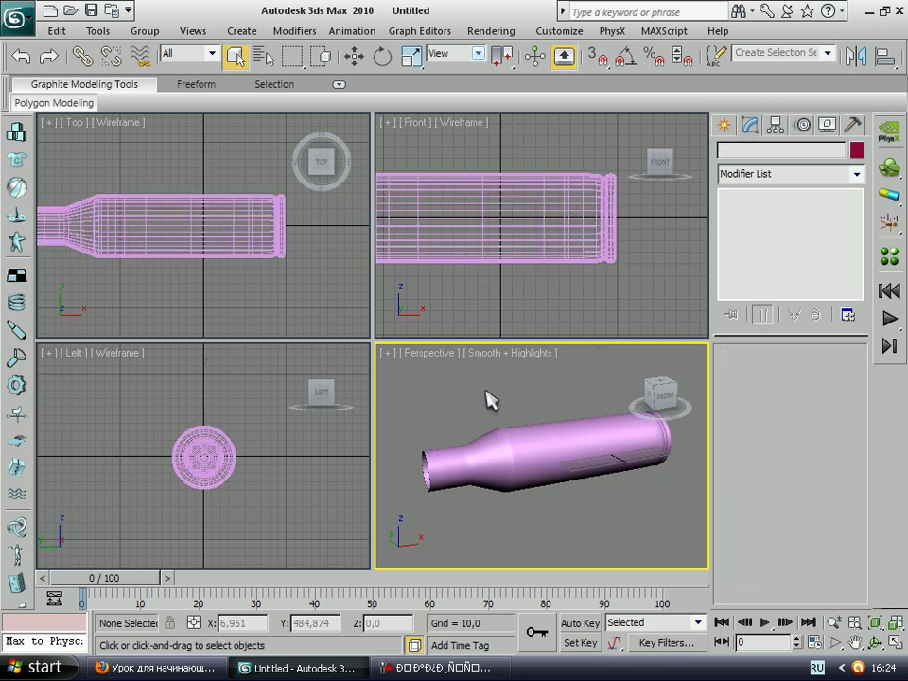
pyautogui.rightClick(441, 382)
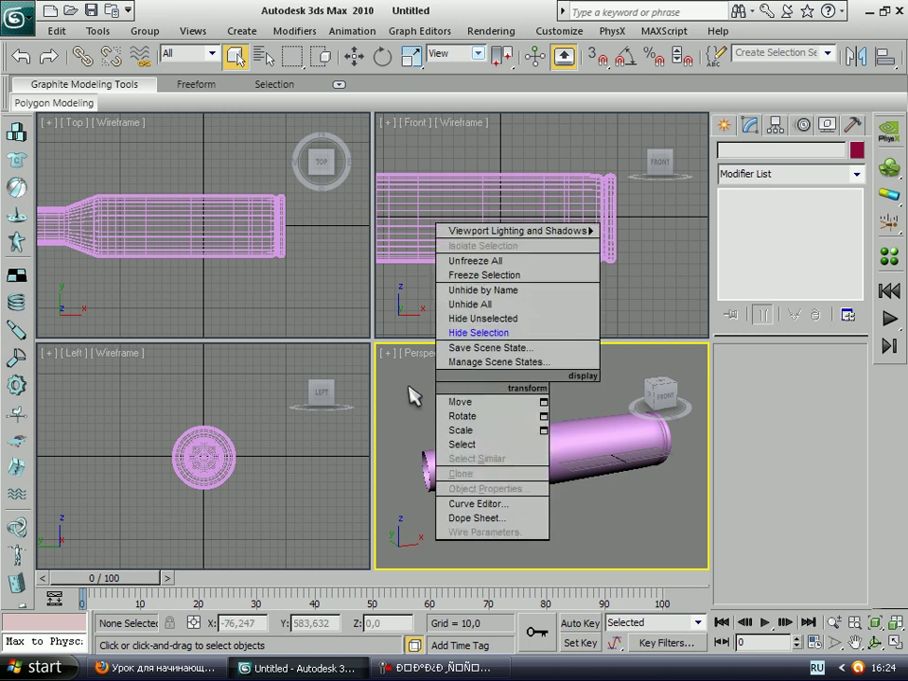
pyautogui.click(495, 307)
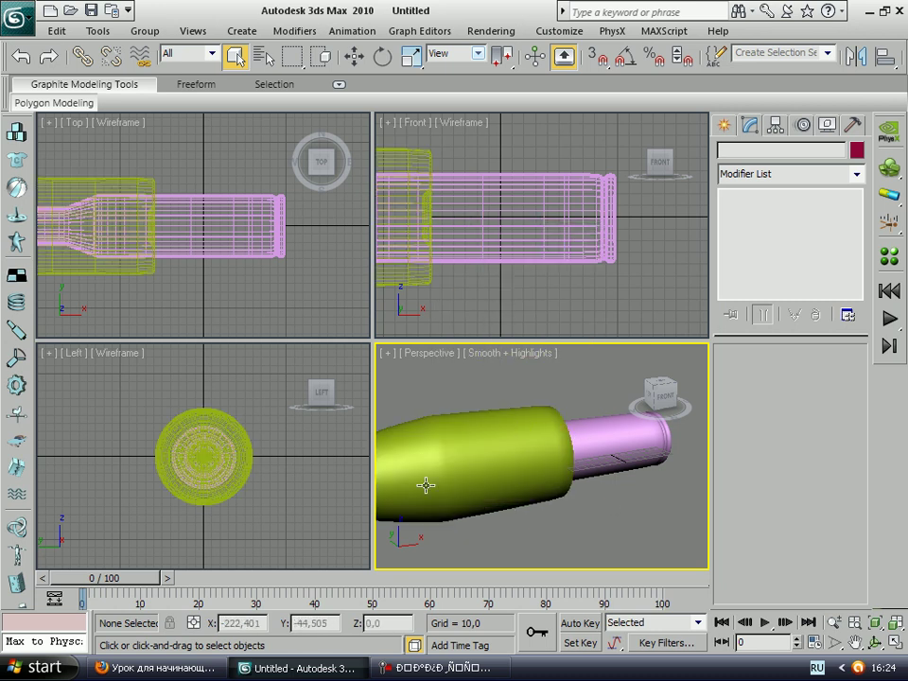
pyautogui.click(518, 437)
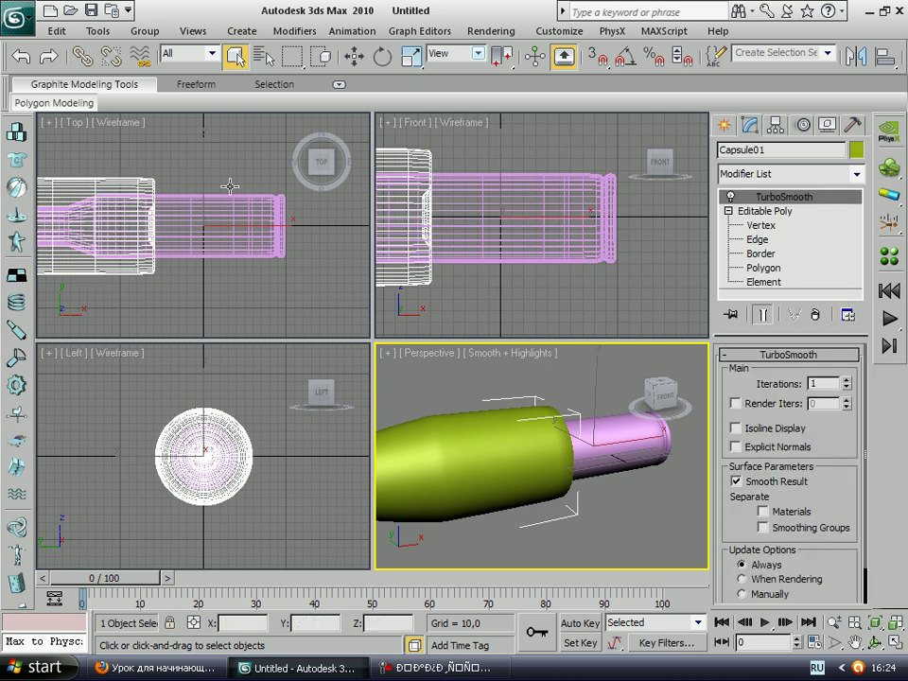
# Align Capsule01 to Cylinder01 pivot-to-pivot on X, Y and Z positions
pyautogui.click(98, 31)
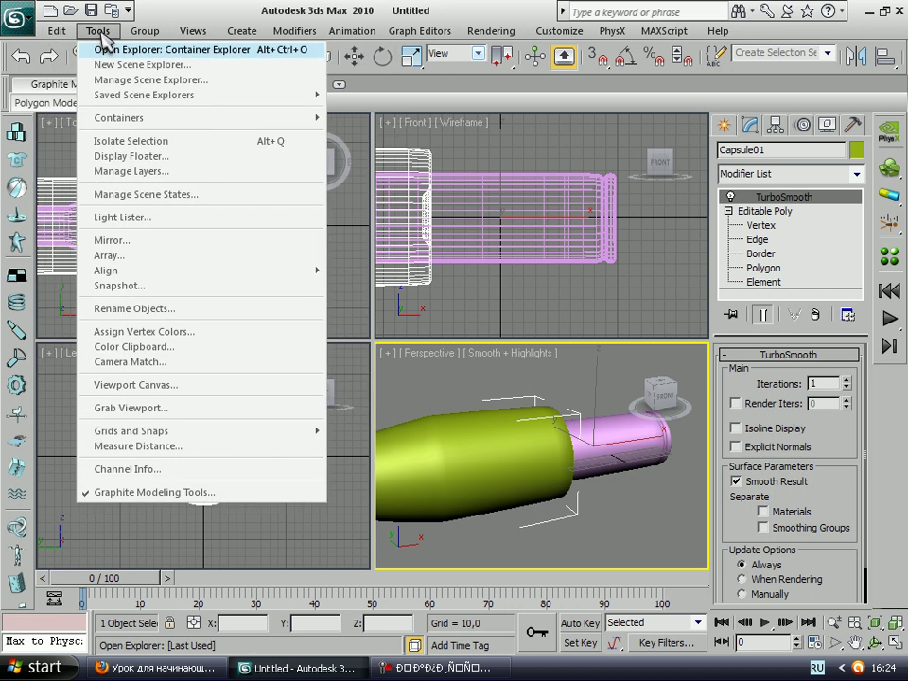
pyautogui.moveTo(106, 271)
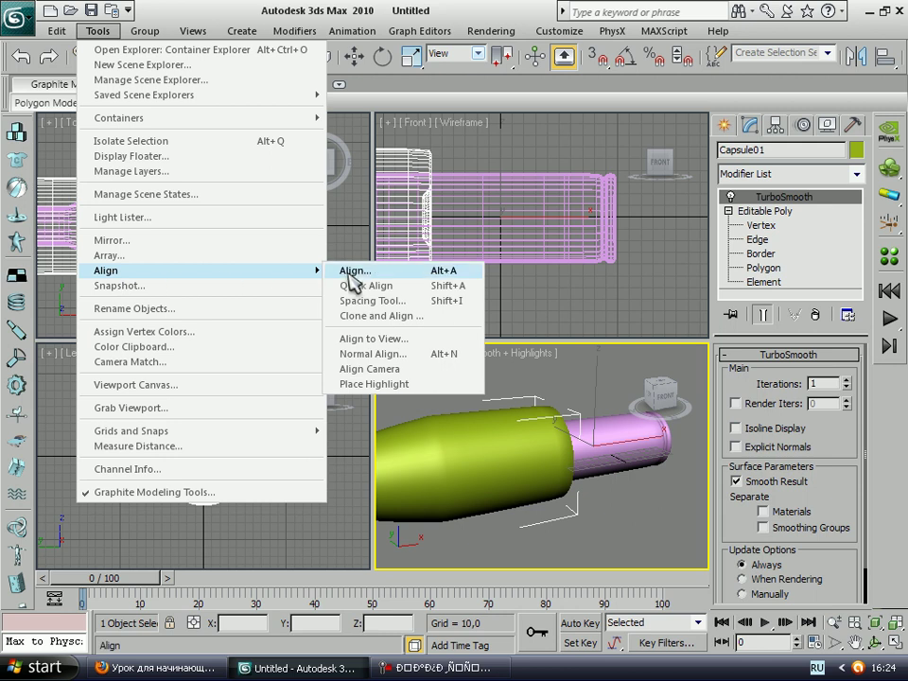
pyautogui.click(355, 271)
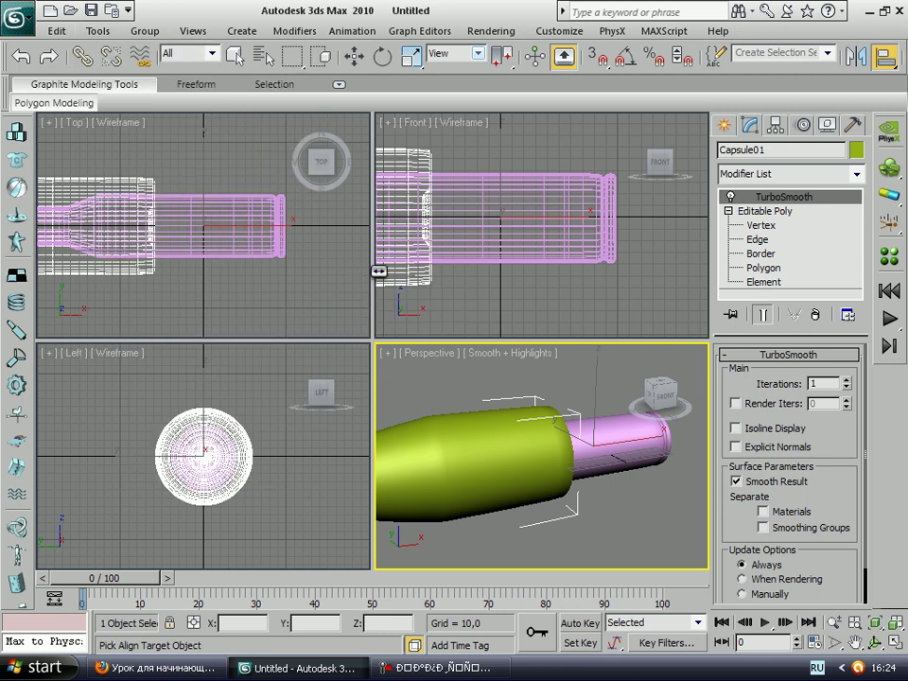
pyautogui.click(639, 458)
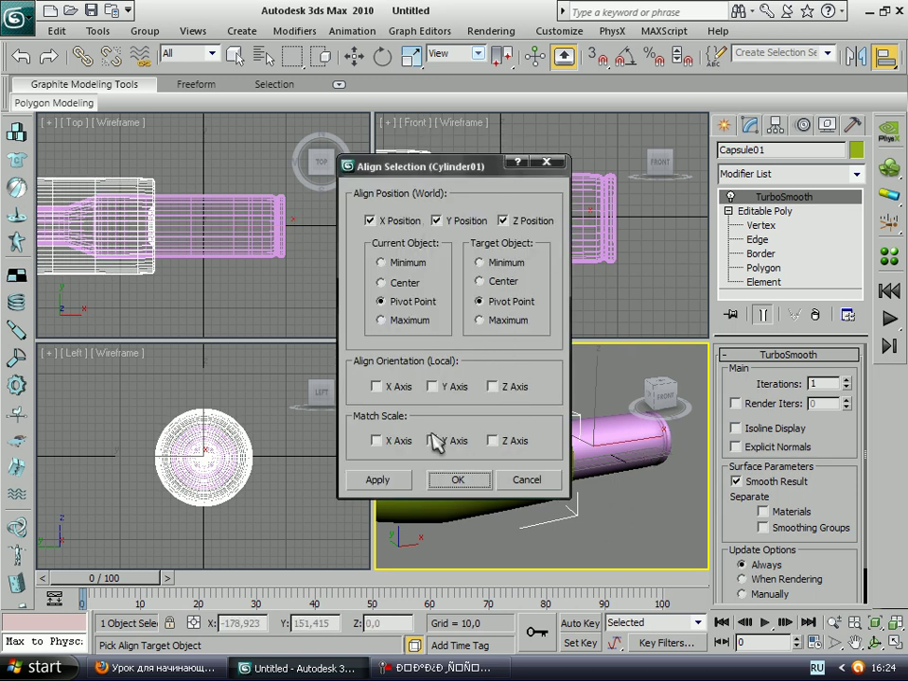
pyautogui.click(458, 479)
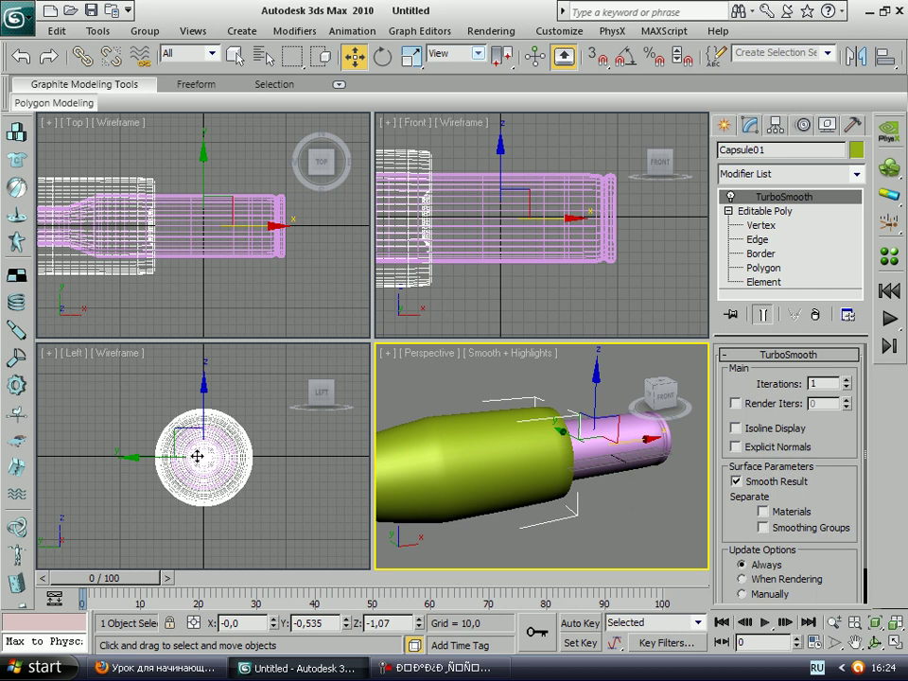
pyautogui.click(854, 642)
# Scale Capsule01 to about half size and move it left toward the case's neck
pyautogui.moveTo(516, 226); pyautogui.dragTo(505, 228)
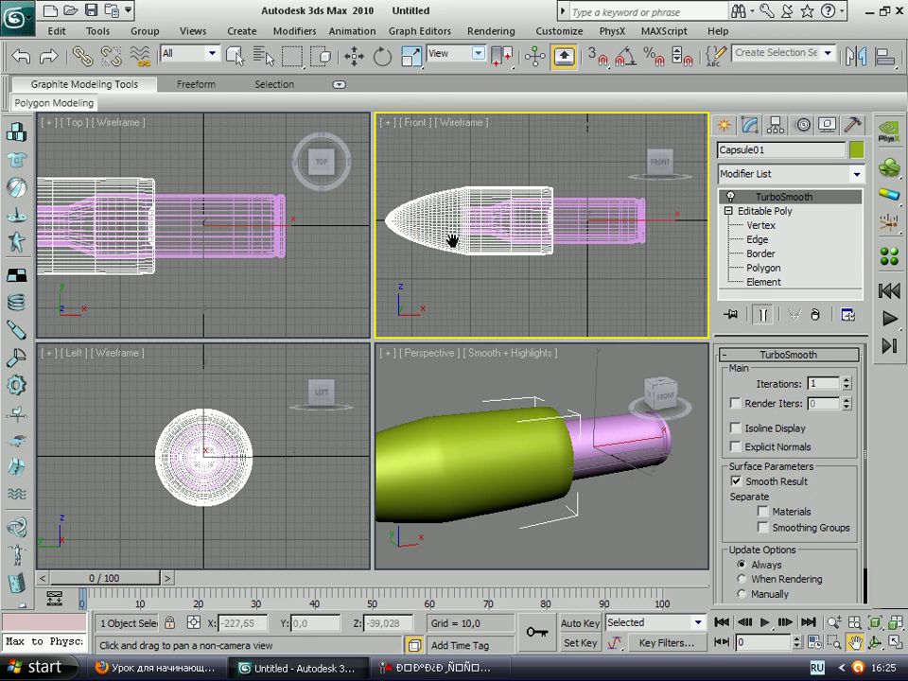
pyautogui.click(412, 56)
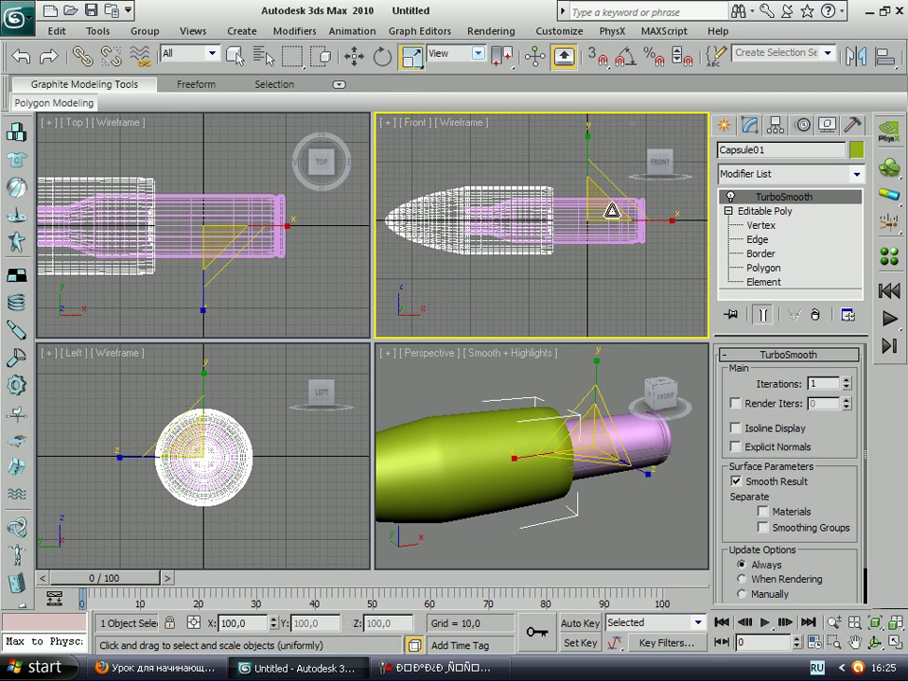
pyautogui.moveTo(603, 209)
pyautogui.mouseDown()
pyautogui.moveTo(458, 296)
pyautogui.moveTo(392, 312)
pyautogui.mouseUp()
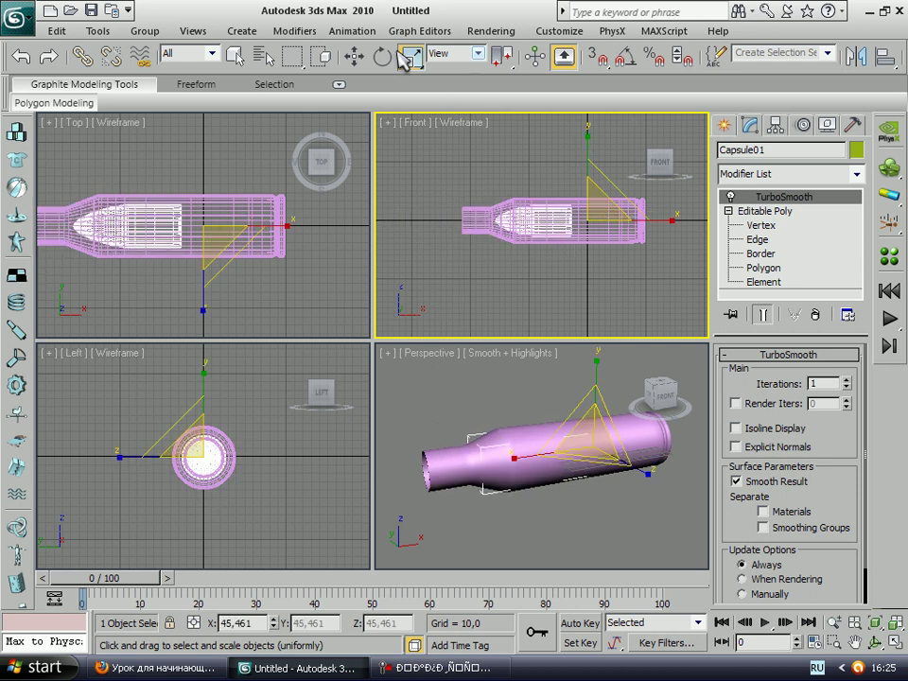
pyautogui.click(355, 59)
pyautogui.moveTo(643, 222); pyautogui.dragTo(568, 225)
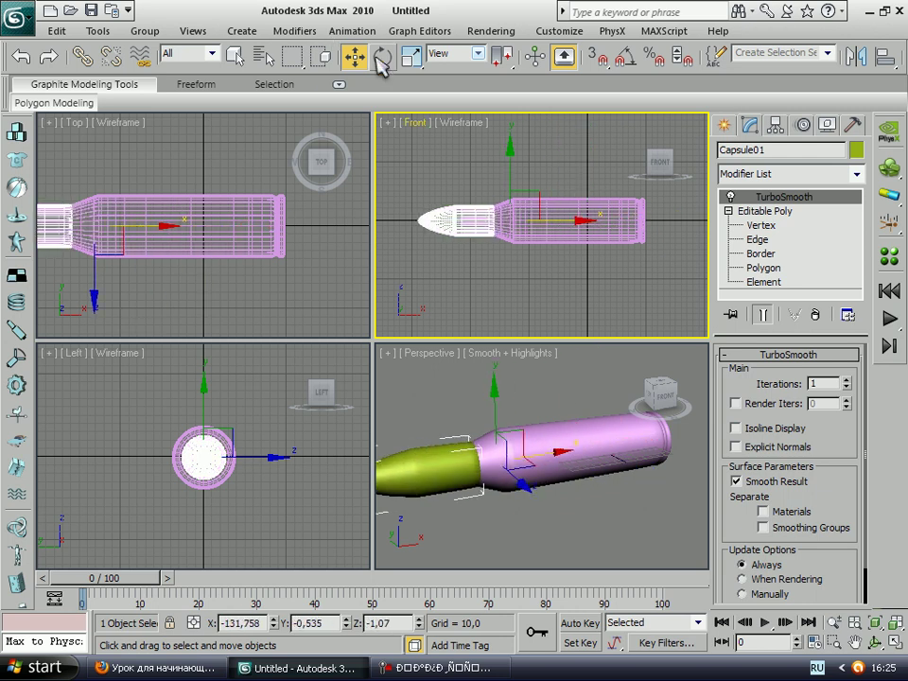
# Shrink the capsule further and seat it in the neck as the bullet tip
pyautogui.click(412, 54)
pyautogui.moveTo(522, 209)
pyautogui.mouseDown()
pyautogui.moveTo(502, 232)
pyautogui.moveTo(506, 203)
pyautogui.mouseUp()
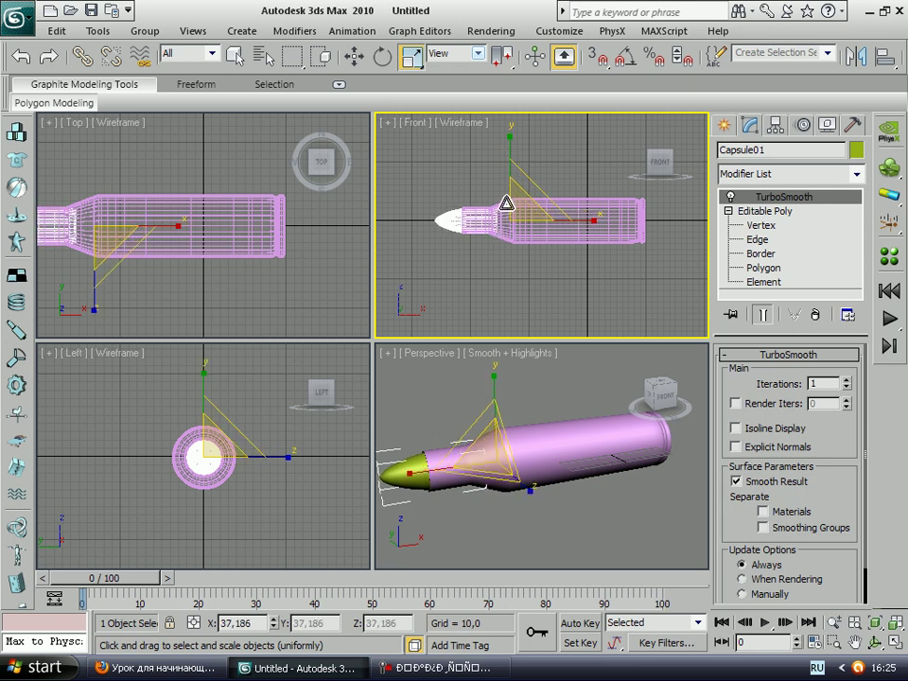
pyautogui.click(355, 56)
pyautogui.moveTo(572, 221); pyautogui.dragTo(558, 223)
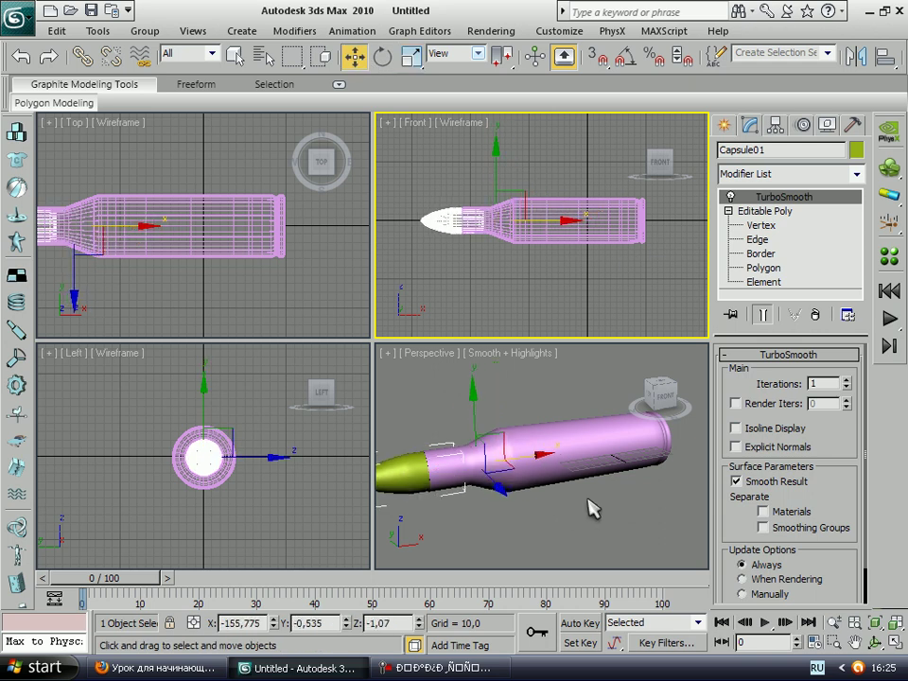
pyautogui.click(855, 642)
pyautogui.moveTo(546, 465); pyautogui.dragTo(579, 460)
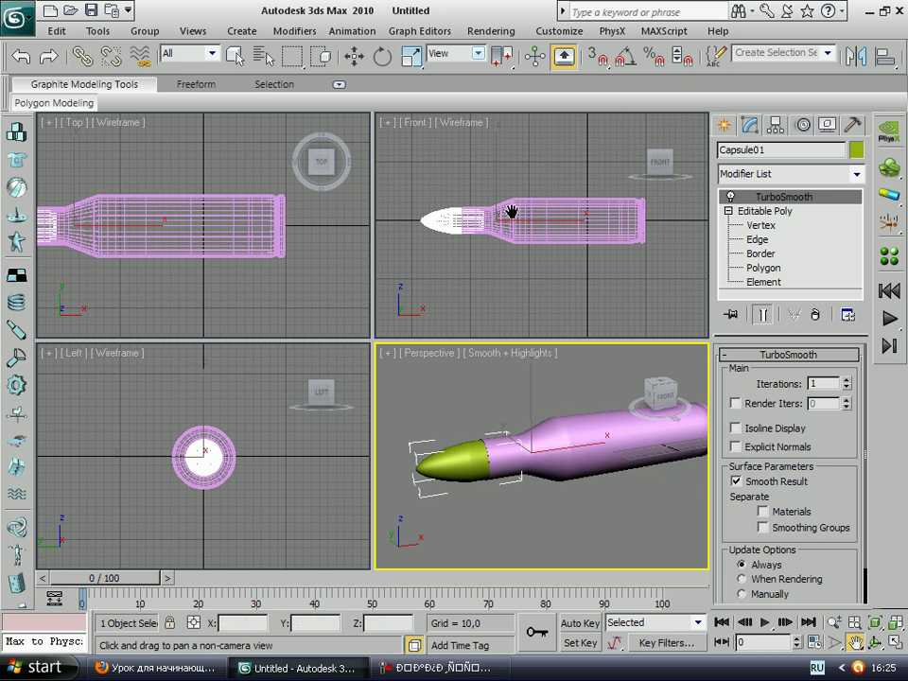
# Test-render the cartridge, shrink the bullet capsule slightly with uniform scale, and re-render
pyautogui.click(491, 30)
pyautogui.click(501, 57)
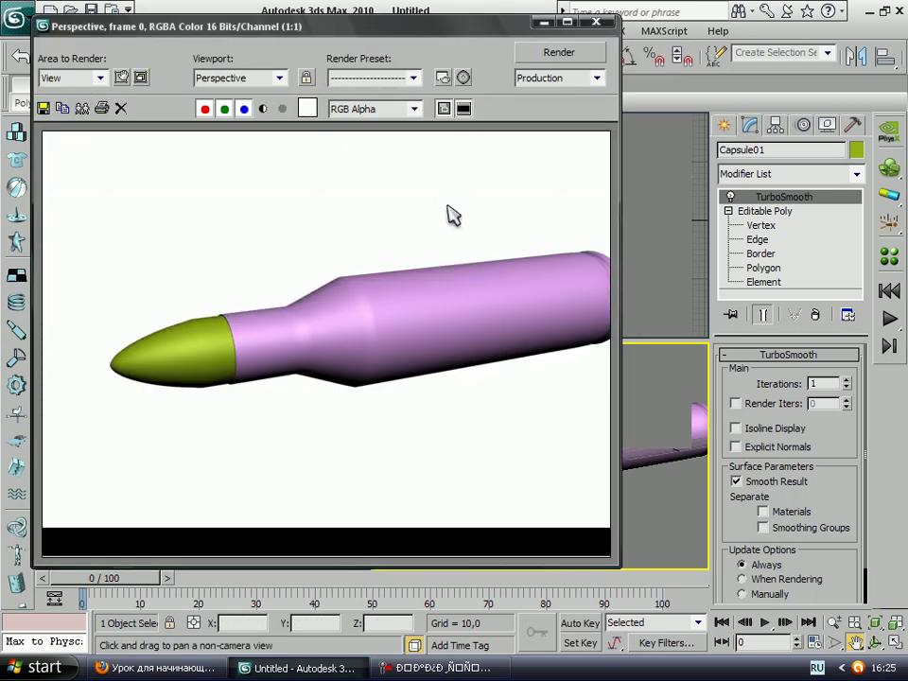
pyautogui.click(596, 21)
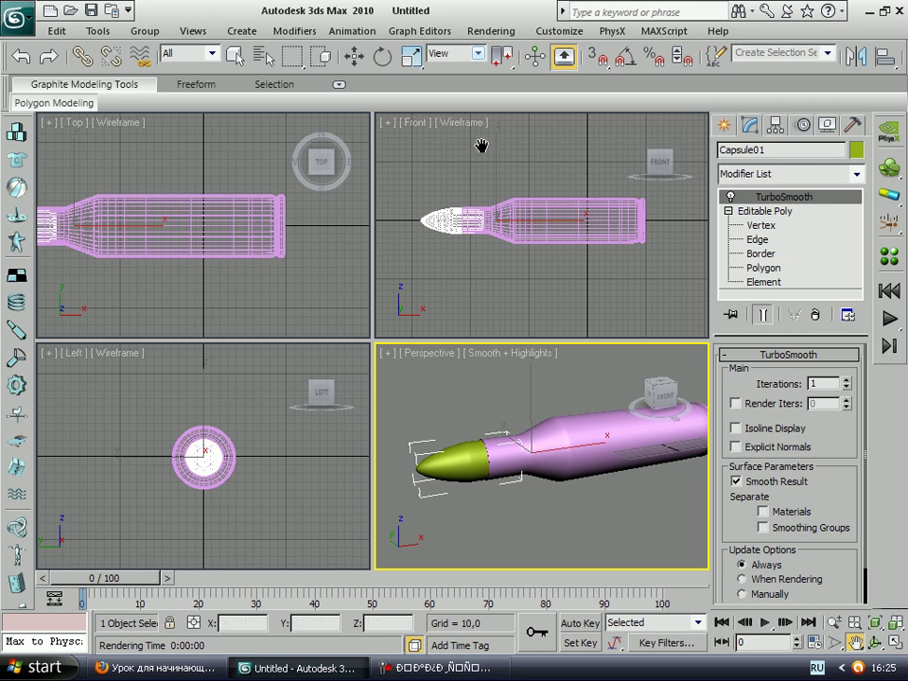
pyautogui.click(411, 55)
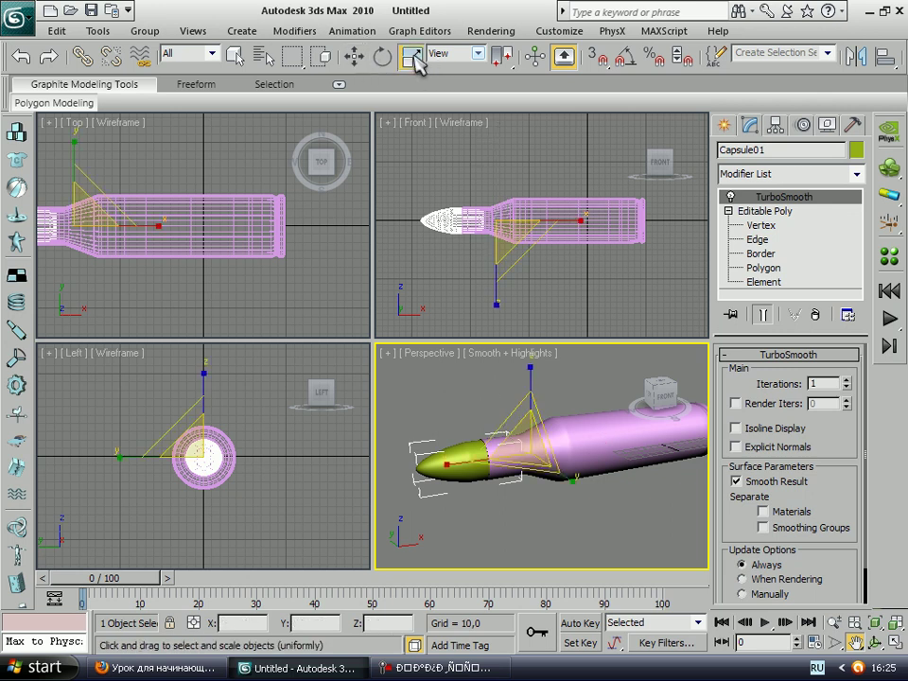
pyautogui.moveTo(527, 439); pyautogui.dragTo(526, 456)
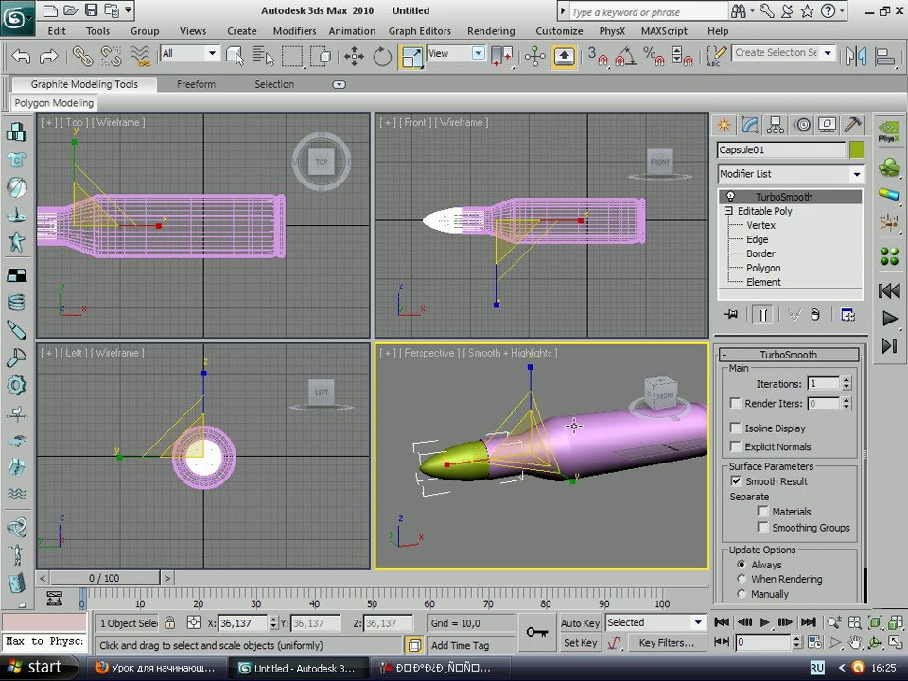
pyautogui.click(479, 34)
pyautogui.click(484, 49)
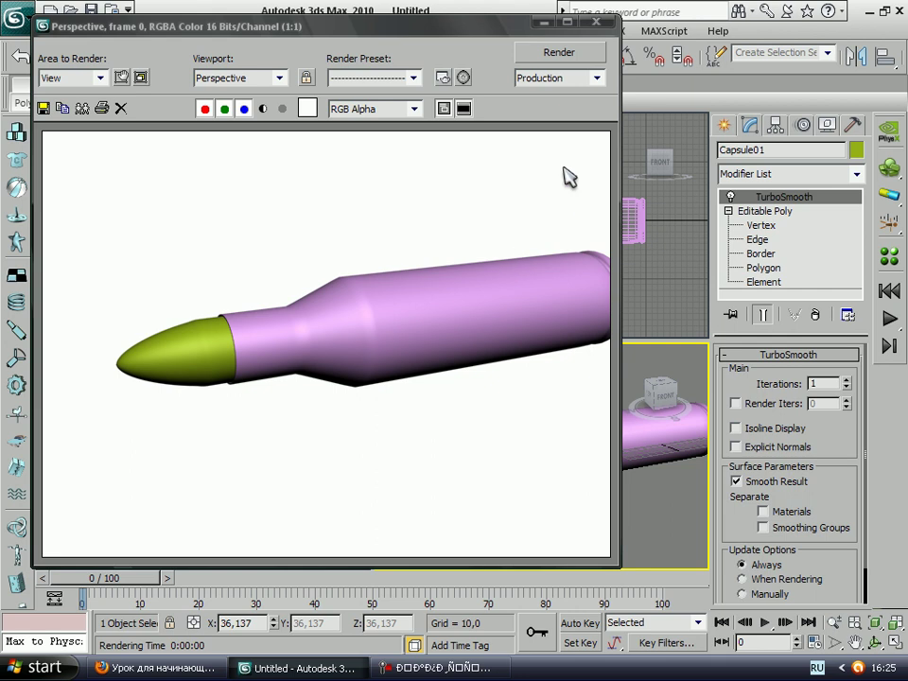
pyautogui.click(596, 21)
# Pan the Perspective view to frame the whole cartridge and render it again
pyautogui.click(854, 642)
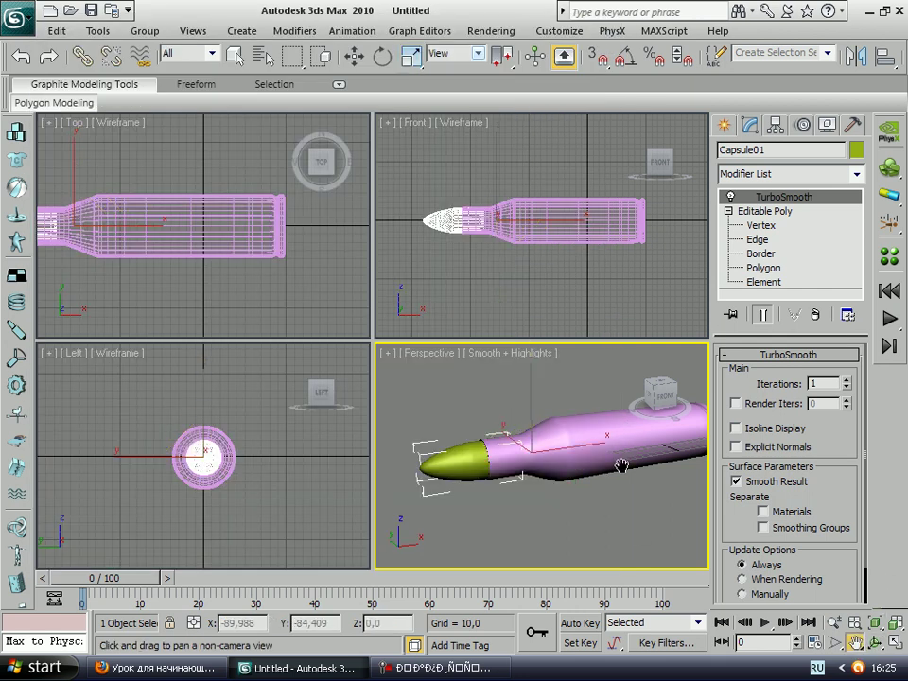
pyautogui.moveTo(621, 463); pyautogui.dragTo(594, 464)
pyautogui.click(493, 31)
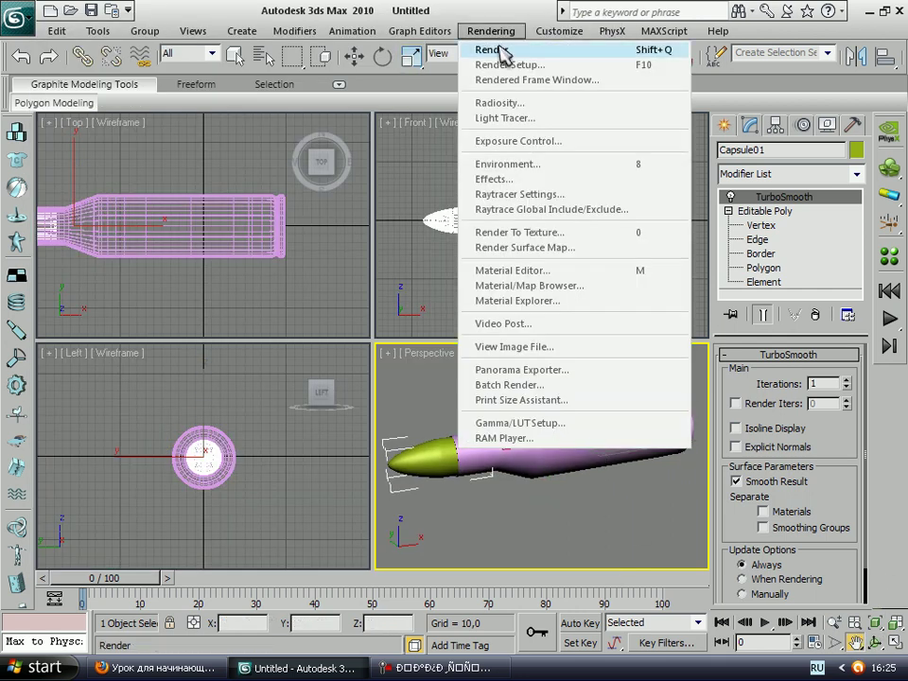
pyautogui.click(483, 43)
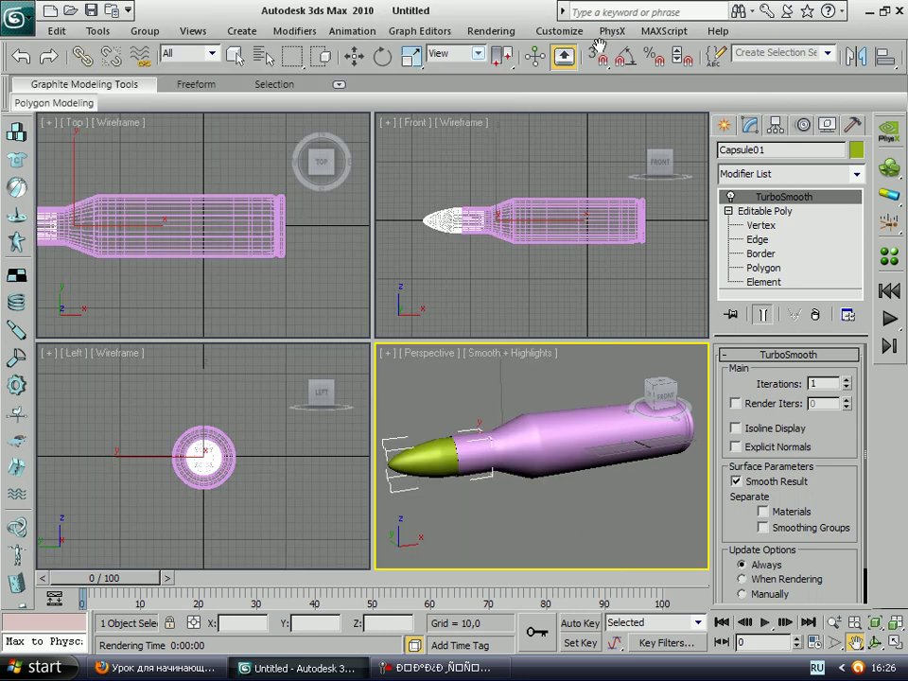
pyautogui.click(596, 21)
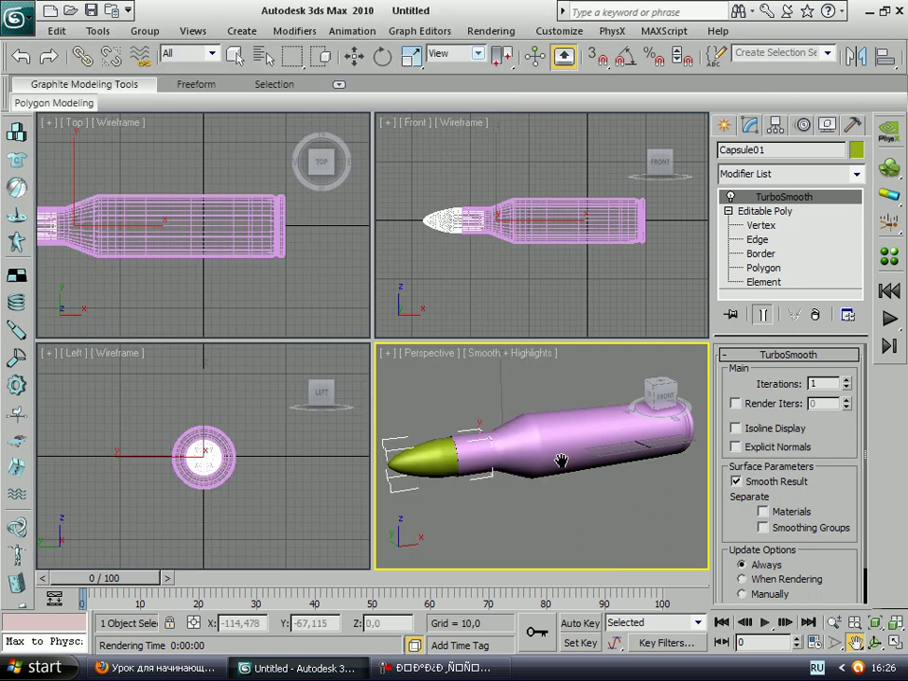
pyautogui.click(354, 55)
# Load the Reflection_Lake library material into a free slot and assign it to the Cylinder01 casing
pyautogui.click(597, 429)
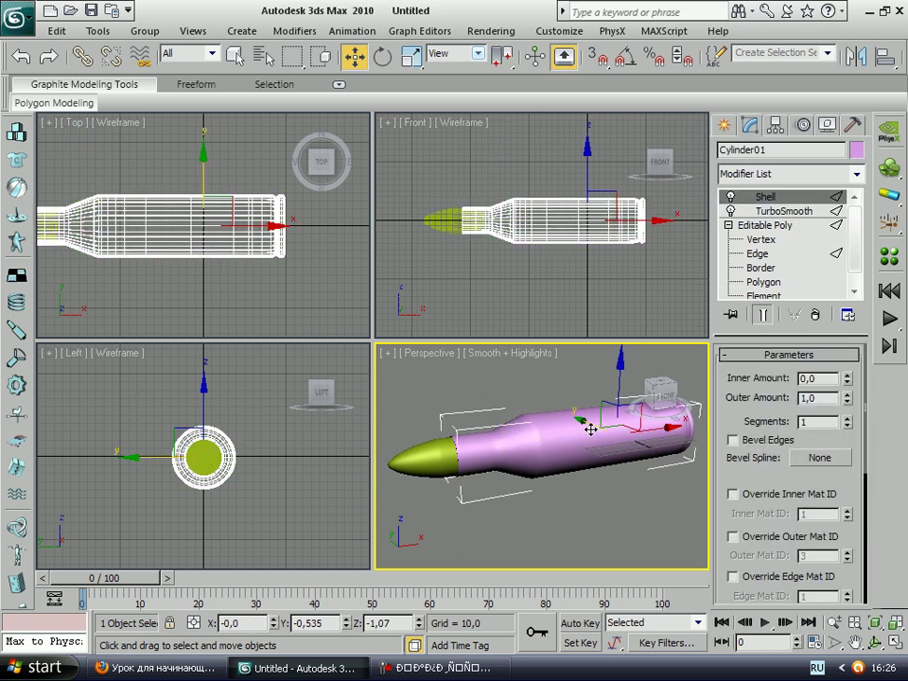
pyautogui.press('m')
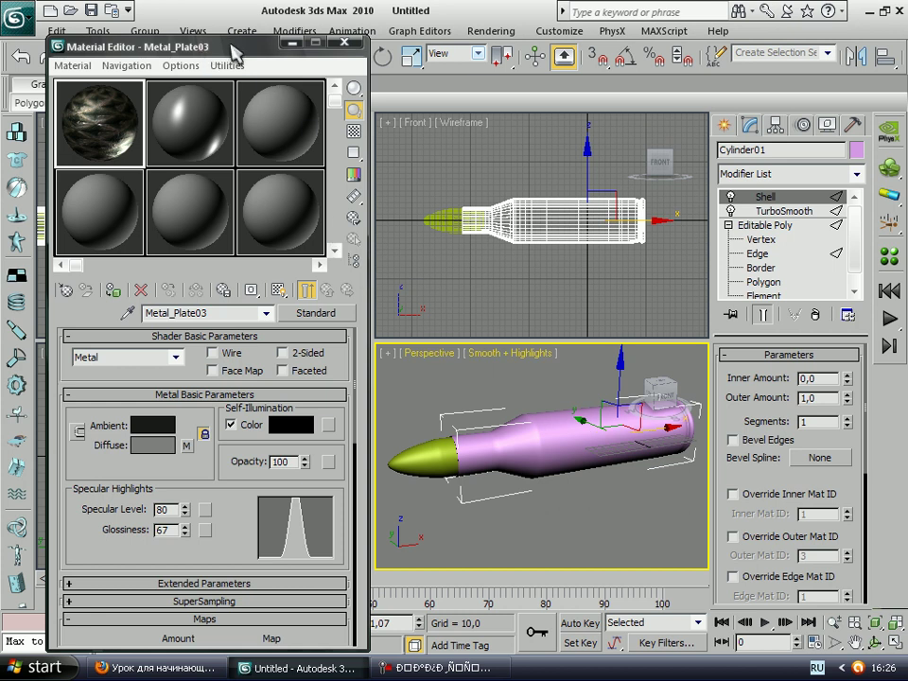
pyautogui.moveTo(237, 47); pyautogui.dragTo(361, 23)
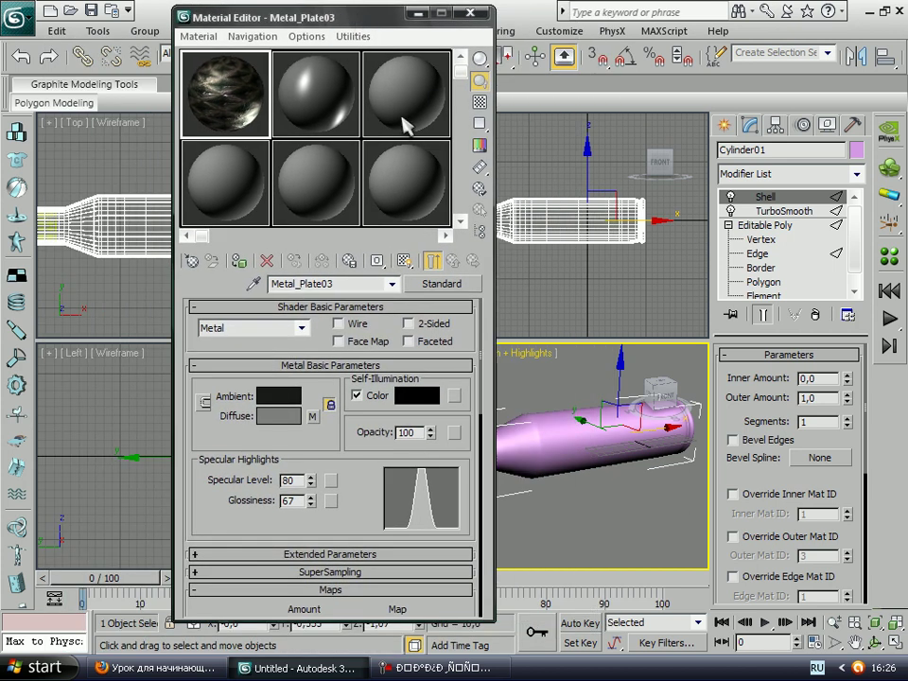
pyautogui.click(229, 193)
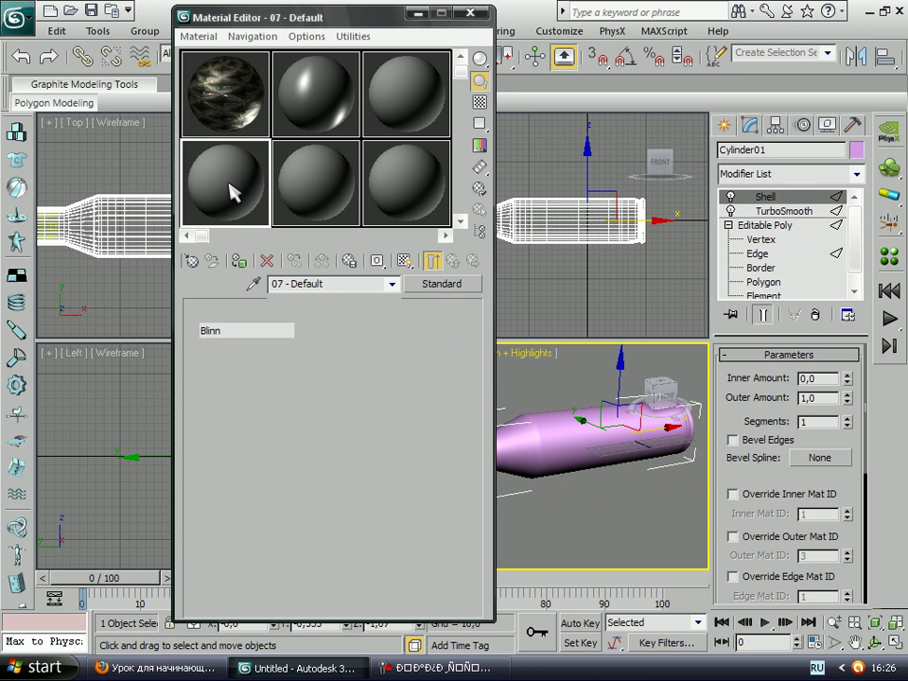
pyautogui.click(192, 262)
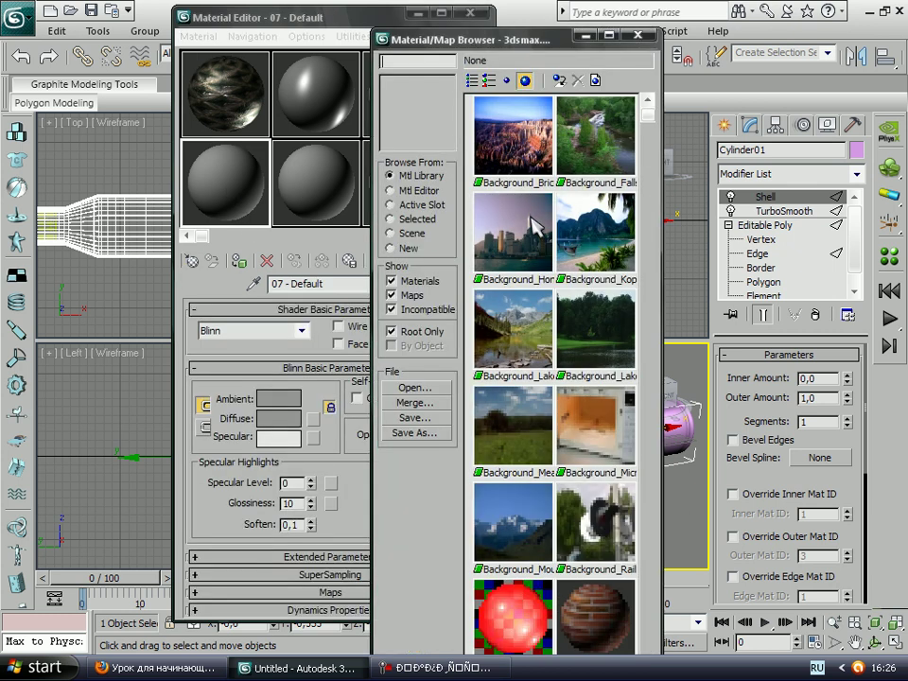
pyautogui.moveTo(648, 114); pyautogui.dragTo(638, 478)
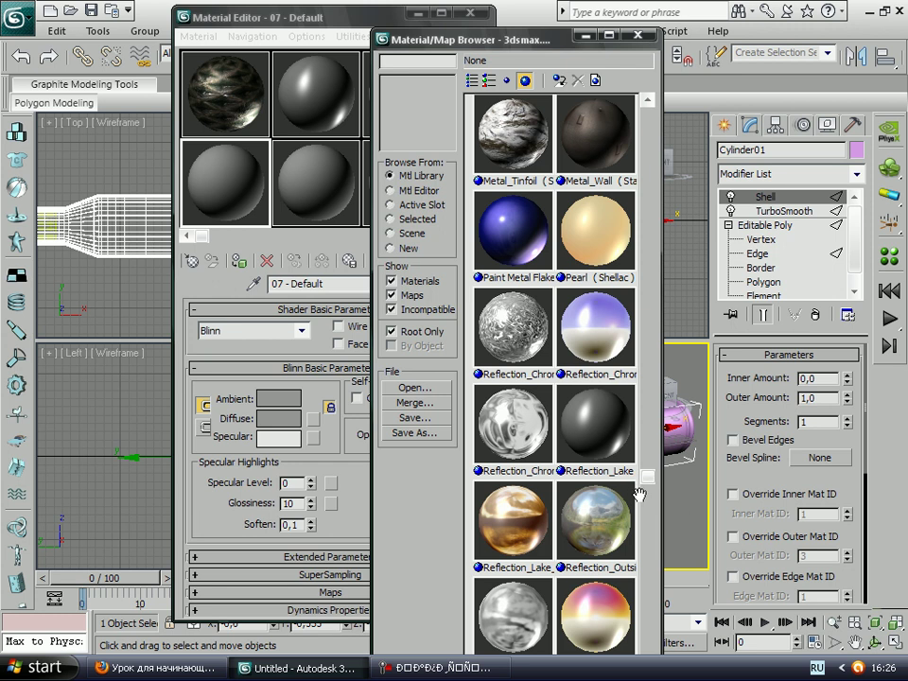
pyautogui.click(605, 430)
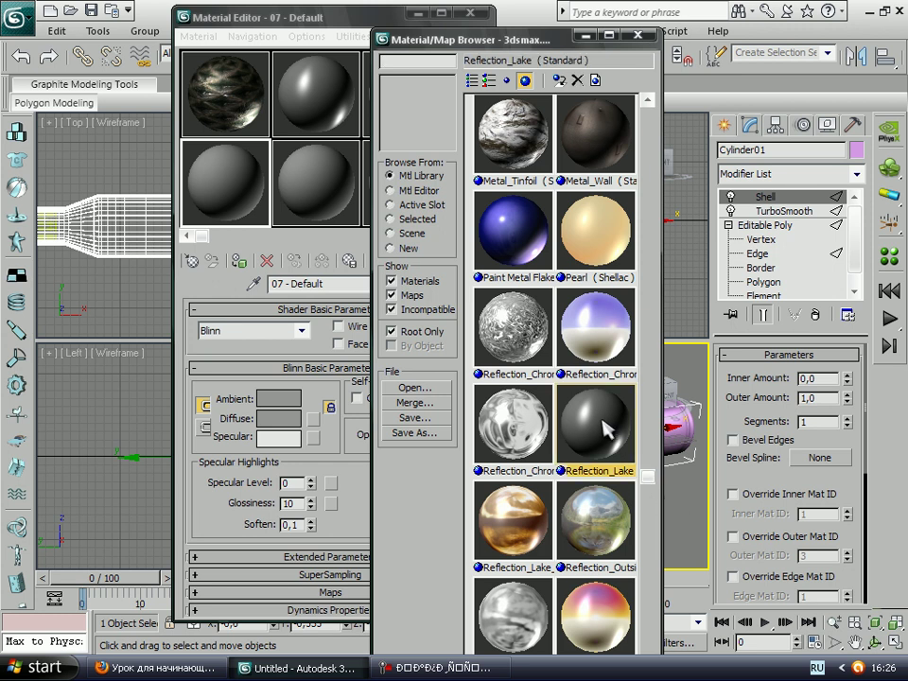
pyautogui.doubleClick(606, 427)
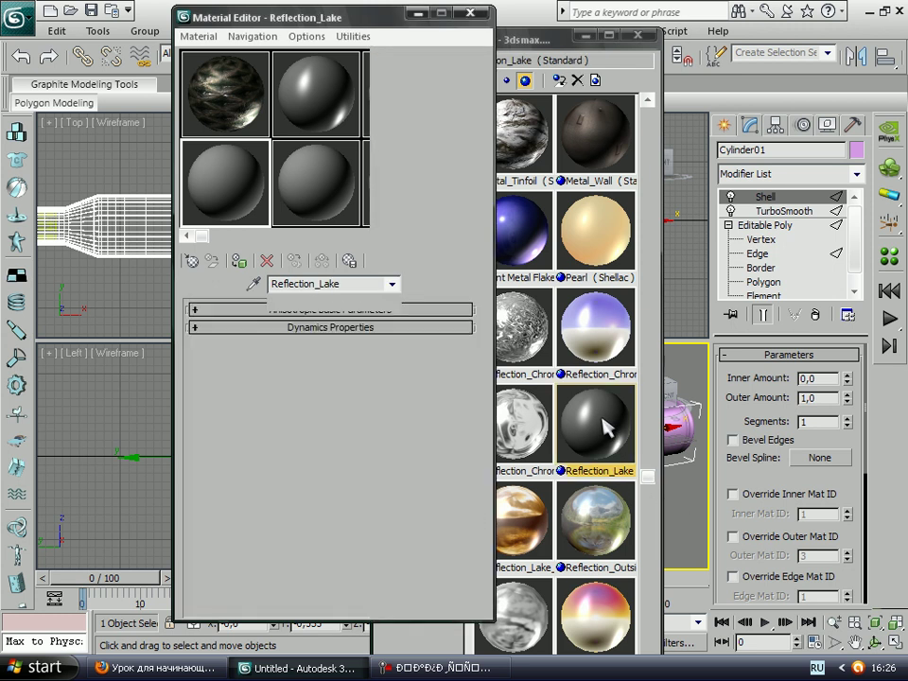
pyautogui.click(638, 35)
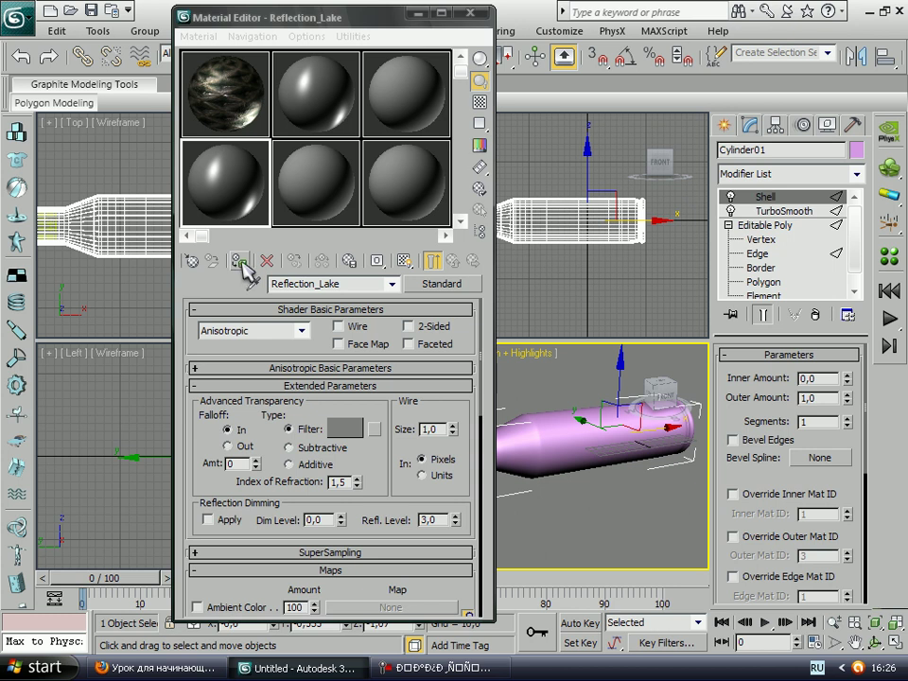
pyautogui.click(240, 268)
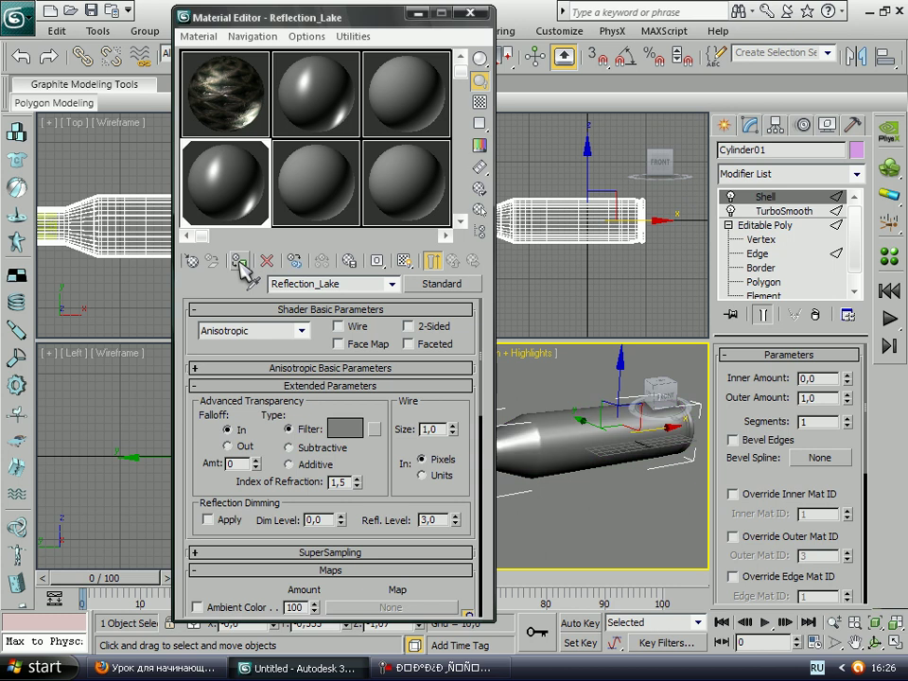
pyautogui.click(483, 15)
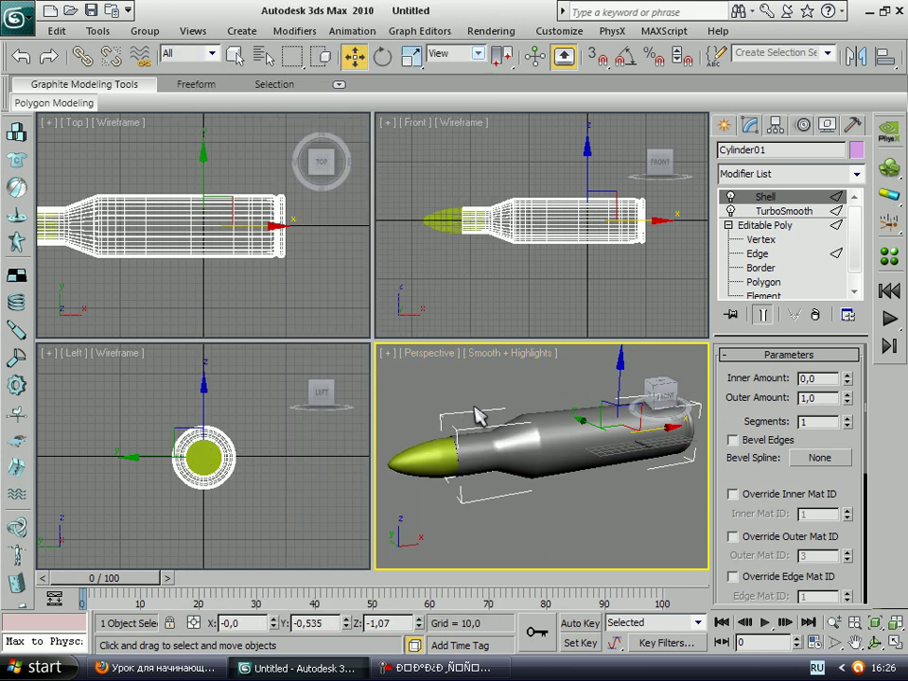
# Render the Perspective view, continuing past the missing texture warning, and close the result
pyautogui.click(510, 31)
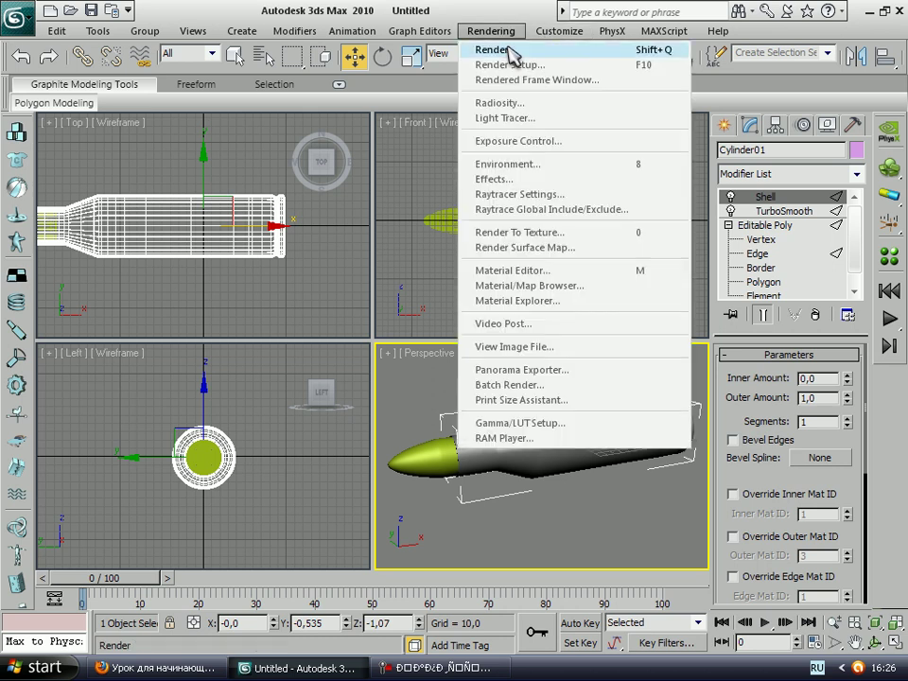
pyautogui.click(510, 50)
pyautogui.click(312, 438)
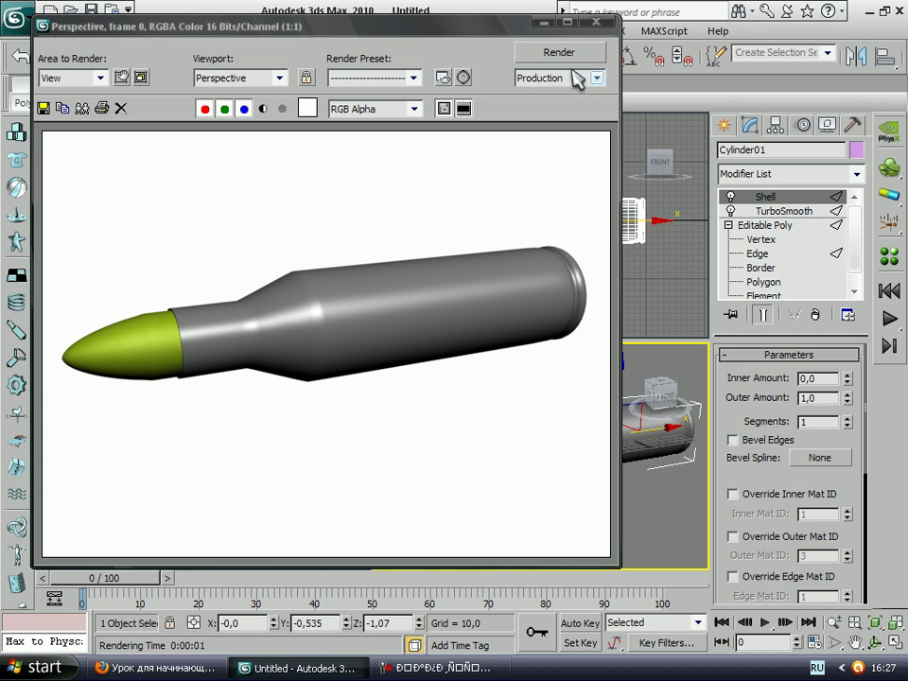
pyautogui.click(596, 20)
# Load the Metal_Plate library material into an empty slot and assign it to the Capsule01 bullet tip
pyautogui.click(426, 451)
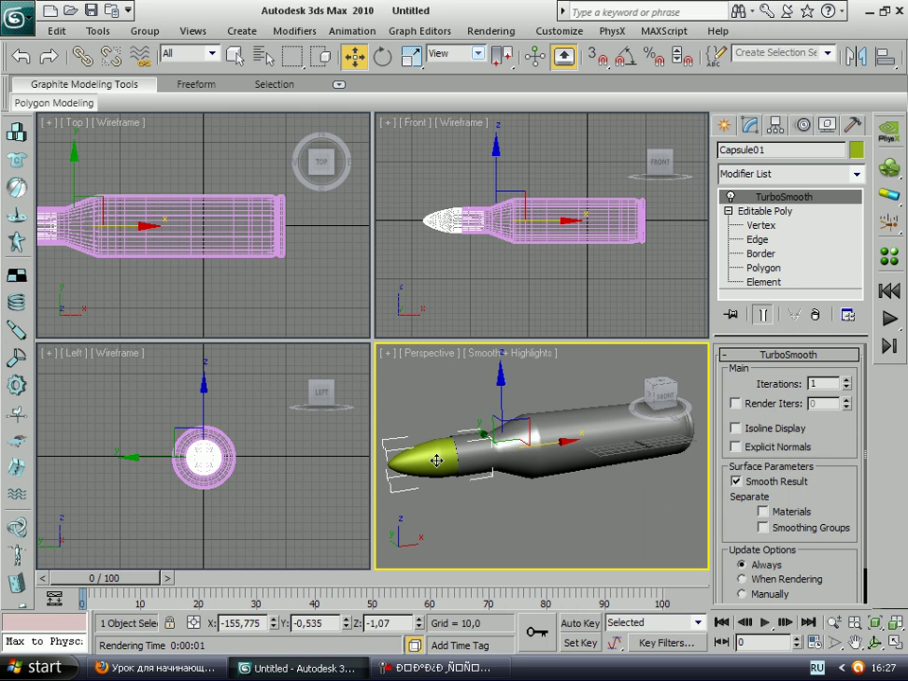
pyautogui.press('m')
pyautogui.click(338, 185)
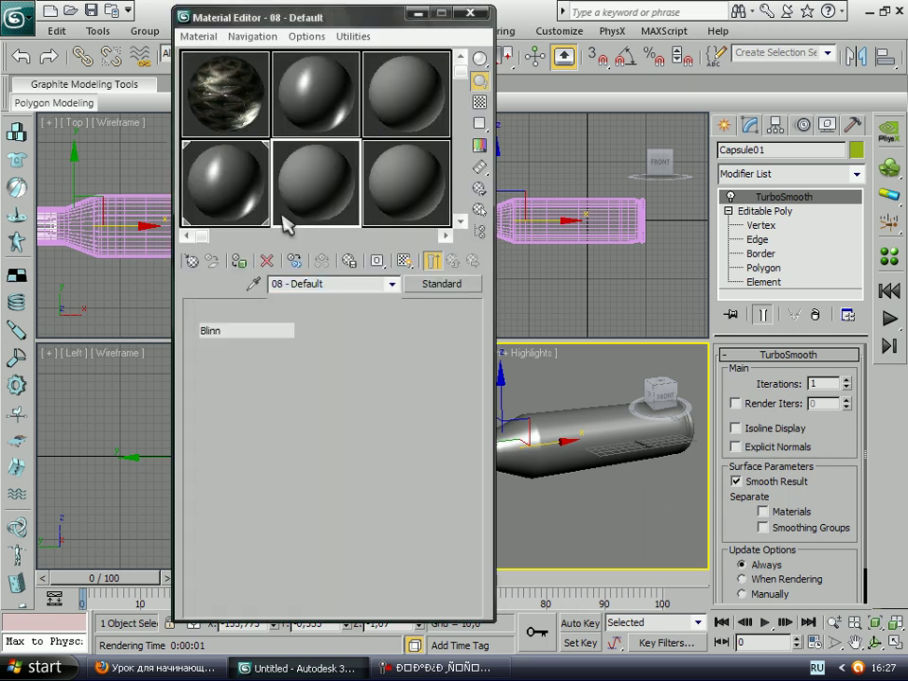
pyautogui.click(194, 260)
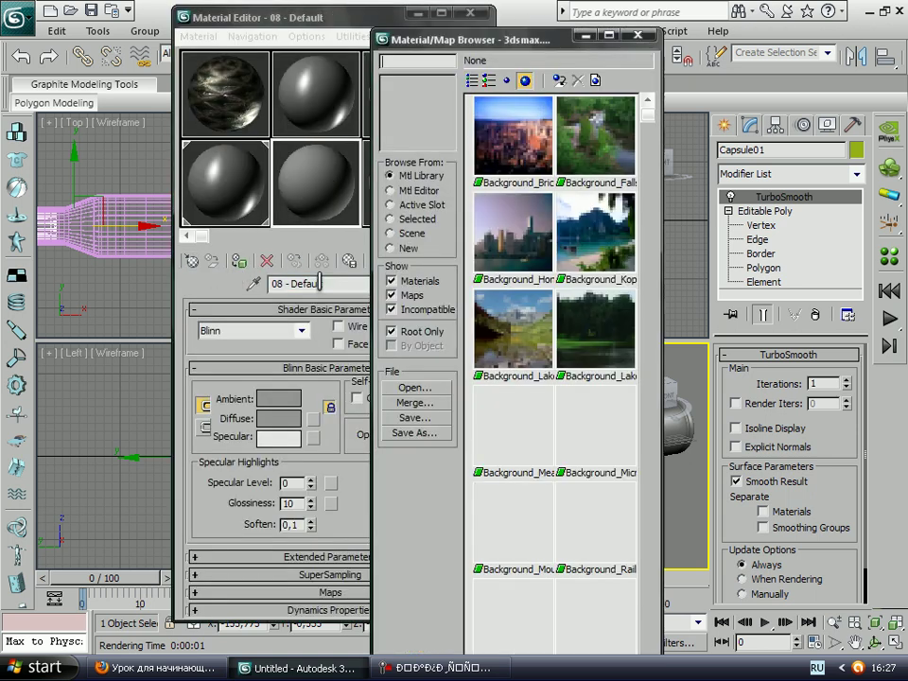
pyautogui.moveTo(645, 102); pyautogui.dragTo(630, 391)
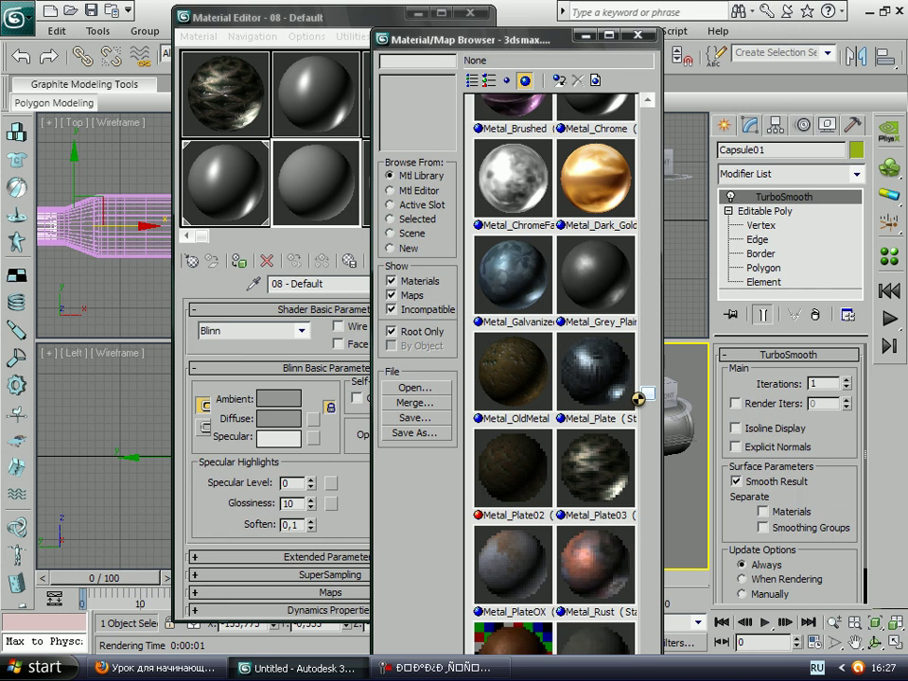
pyautogui.moveTo(630, 390)
pyautogui.mouseDown()
pyautogui.moveTo(653, 435)
pyautogui.moveTo(651, 520)
pyautogui.moveTo(651, 402)
pyautogui.mouseUp()
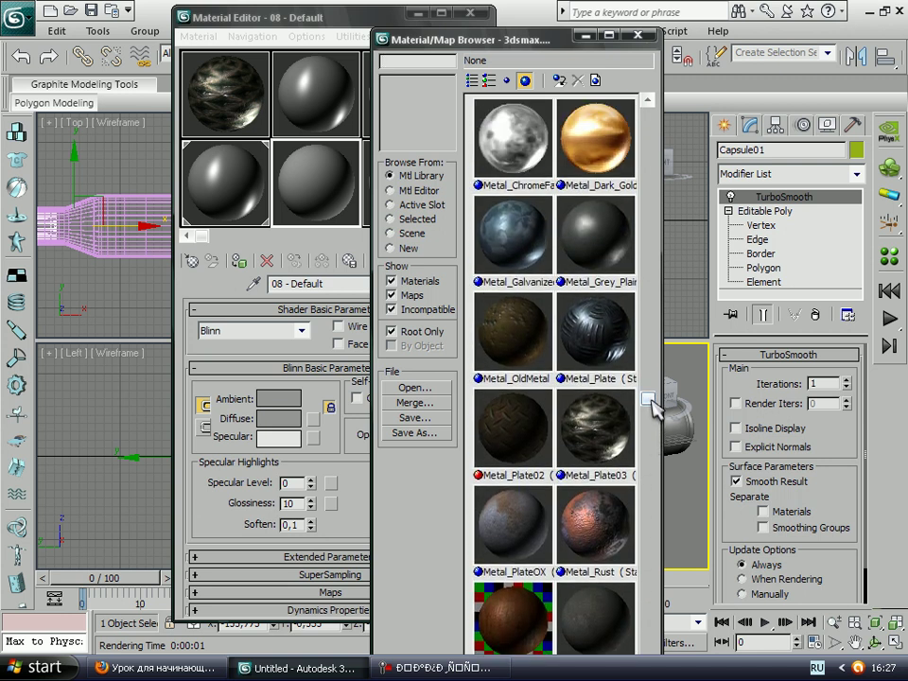
pyautogui.doubleClick(605, 336)
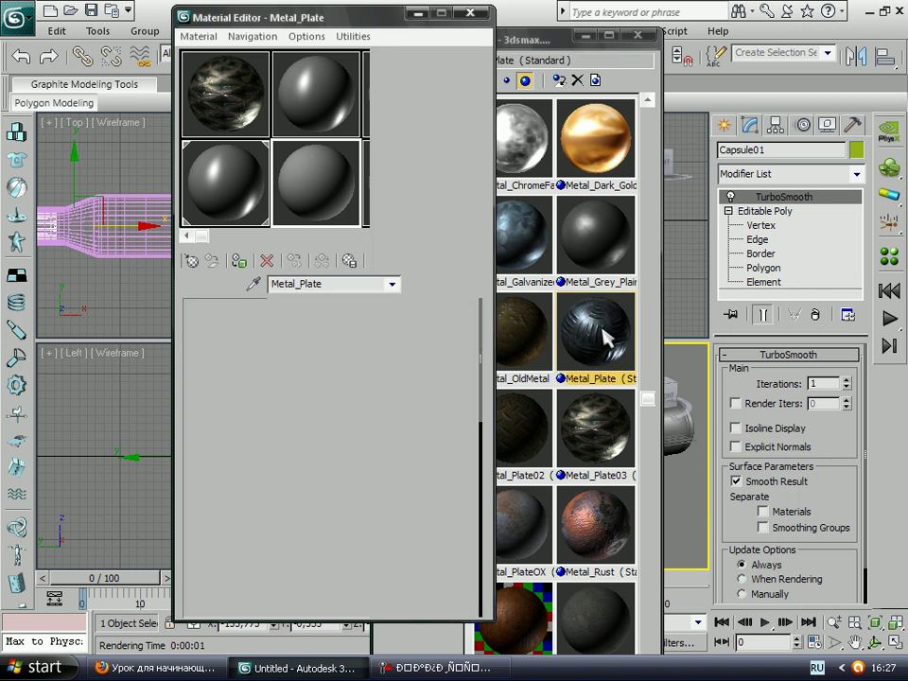
pyautogui.click(240, 260)
pyautogui.click(485, 43)
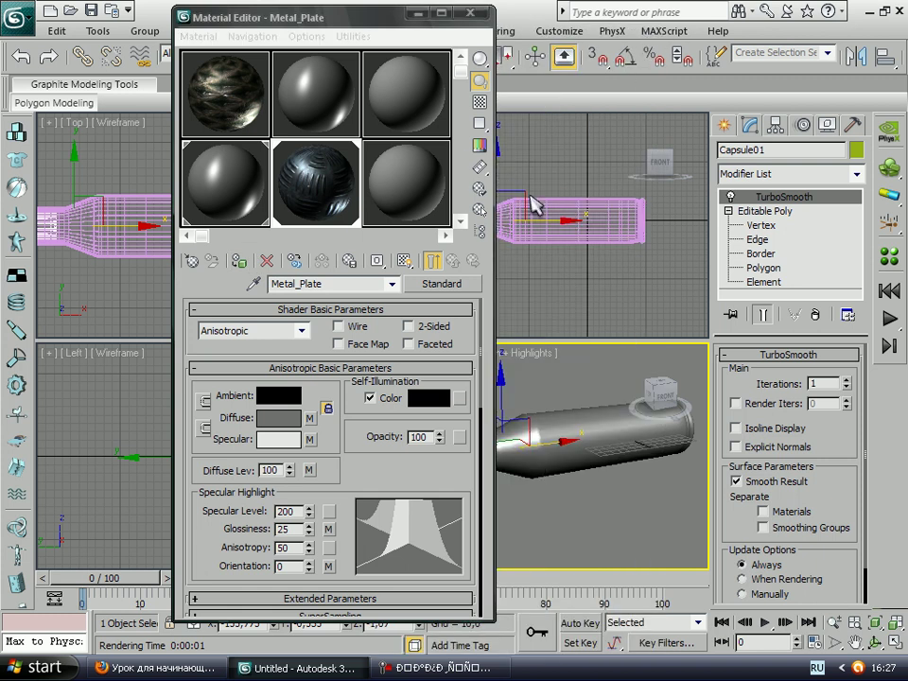
pyautogui.moveTo(383, 23); pyautogui.dragTo(247, 38)
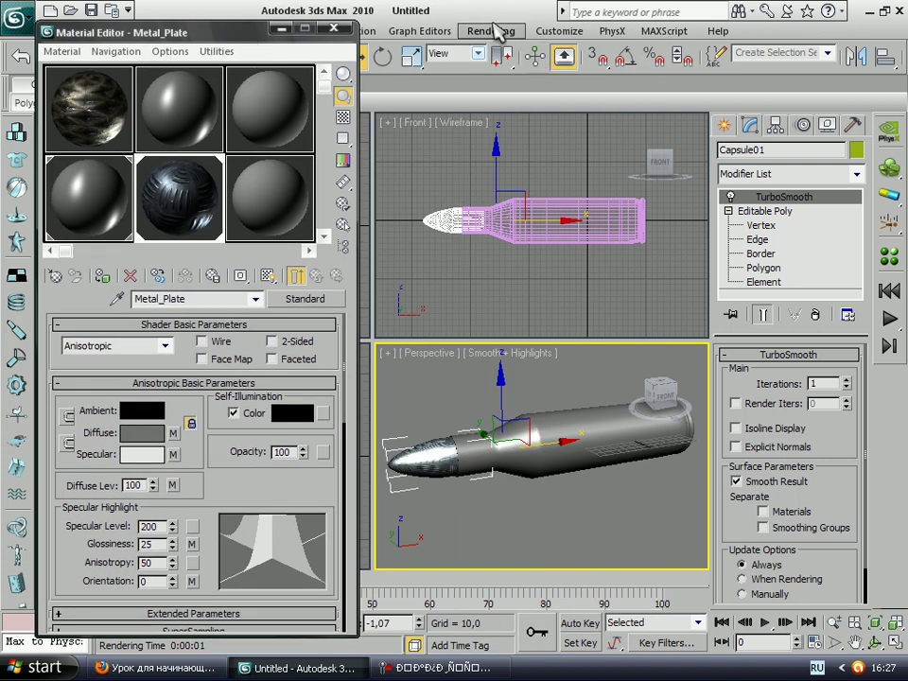
# Render the Perspective view past the missing Lakerem.jpg warning, then close the render and Material Editor
pyautogui.click(493, 36)
pyautogui.click(495, 49)
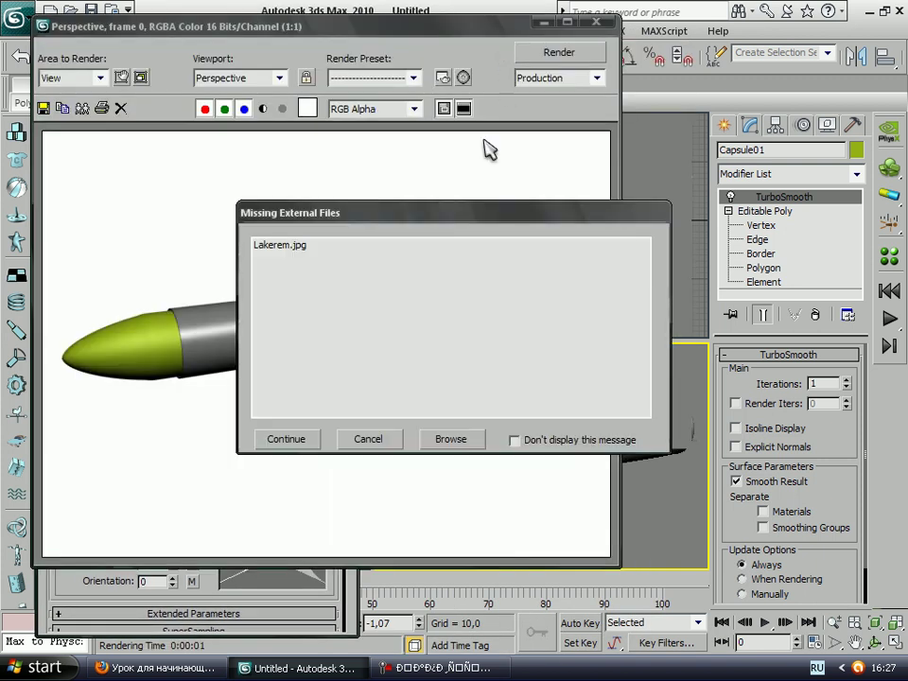
pyautogui.click(293, 438)
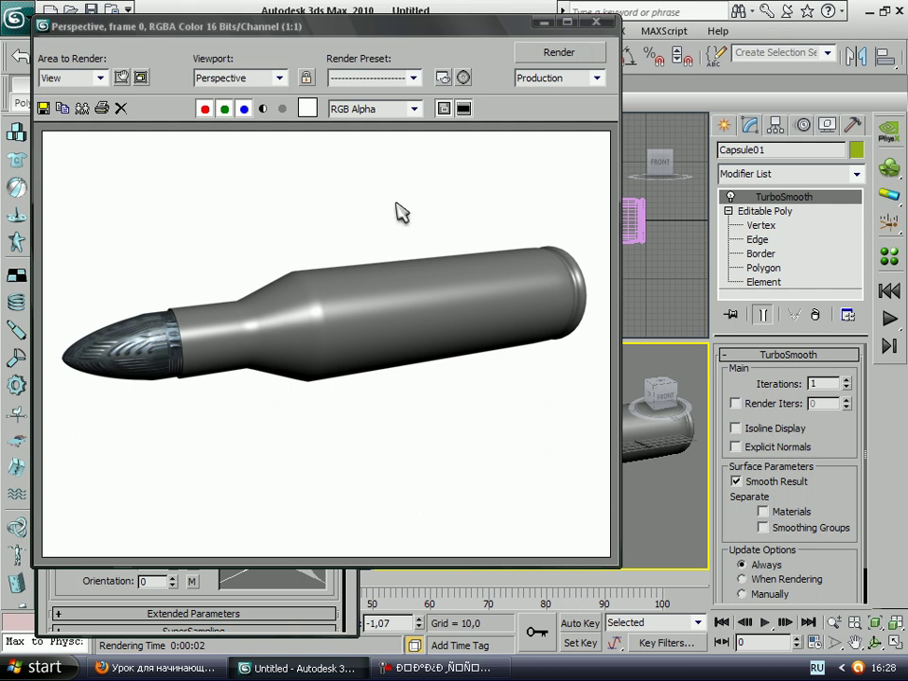
pyautogui.click(596, 20)
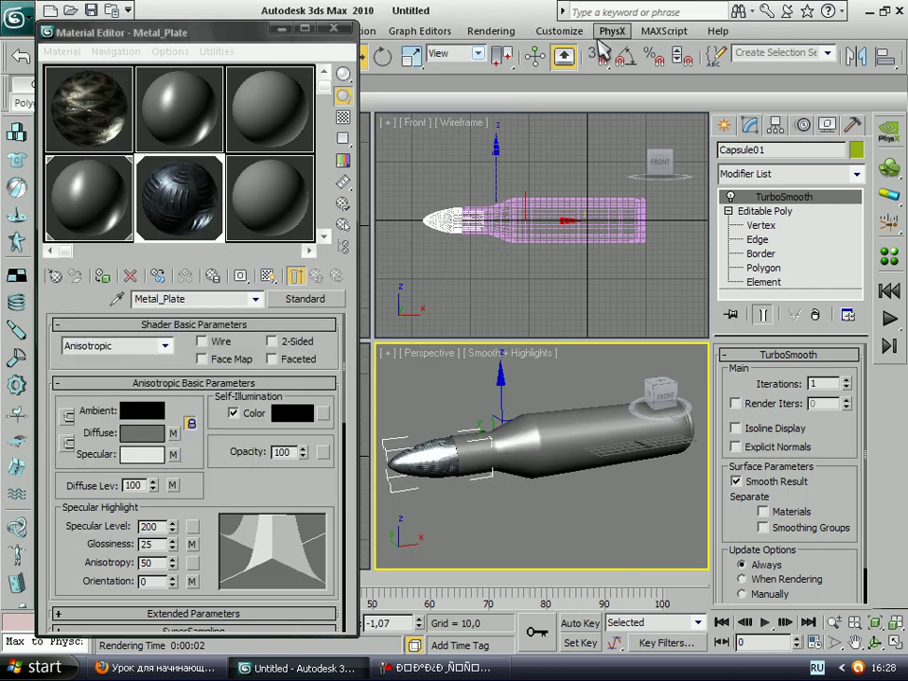
pyautogui.click(334, 30)
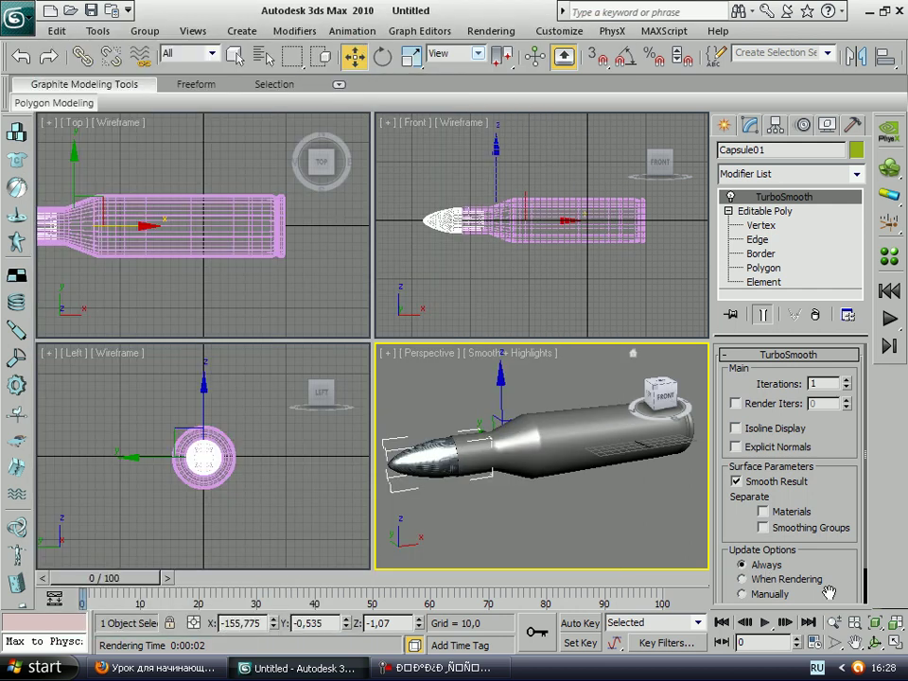
# Orbit the Perspective view around the bullet, then box-select its tip and casing in the Left viewport
pyautogui.click(861, 644)
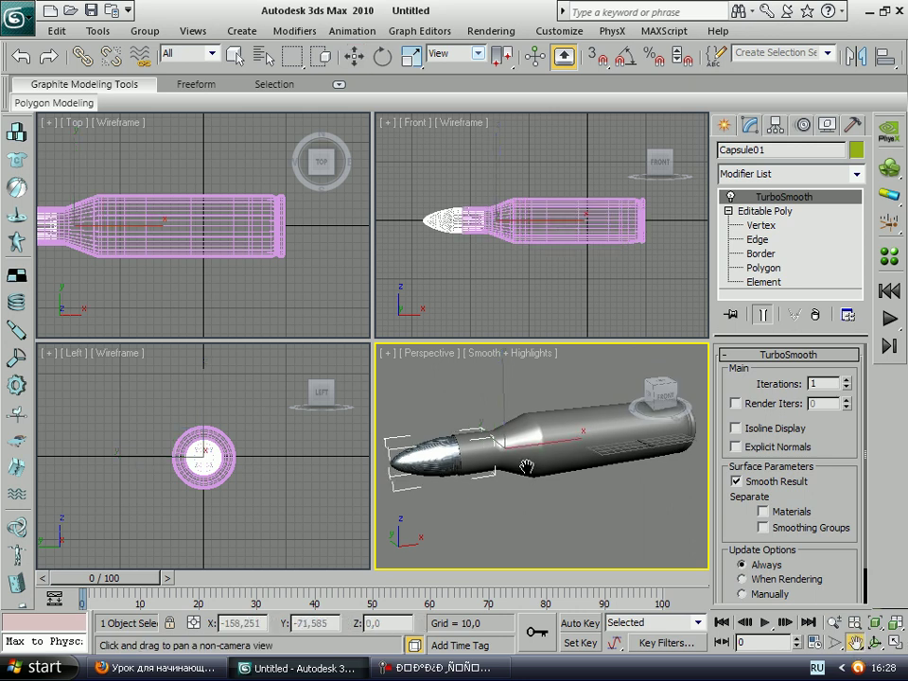
pyautogui.scroll(-3, 526, 465)
pyautogui.click(876, 644)
pyautogui.moveTo(536, 488)
pyautogui.mouseDown()
pyautogui.moveTo(592, 341)
pyautogui.moveTo(704, 405)
pyautogui.mouseUp()
pyautogui.moveTo(739, 504)
pyautogui.mouseDown()
pyautogui.moveTo(529, 449)
pyautogui.moveTo(548, 513)
pyautogui.moveTo(539, 488)
pyautogui.mouseUp()
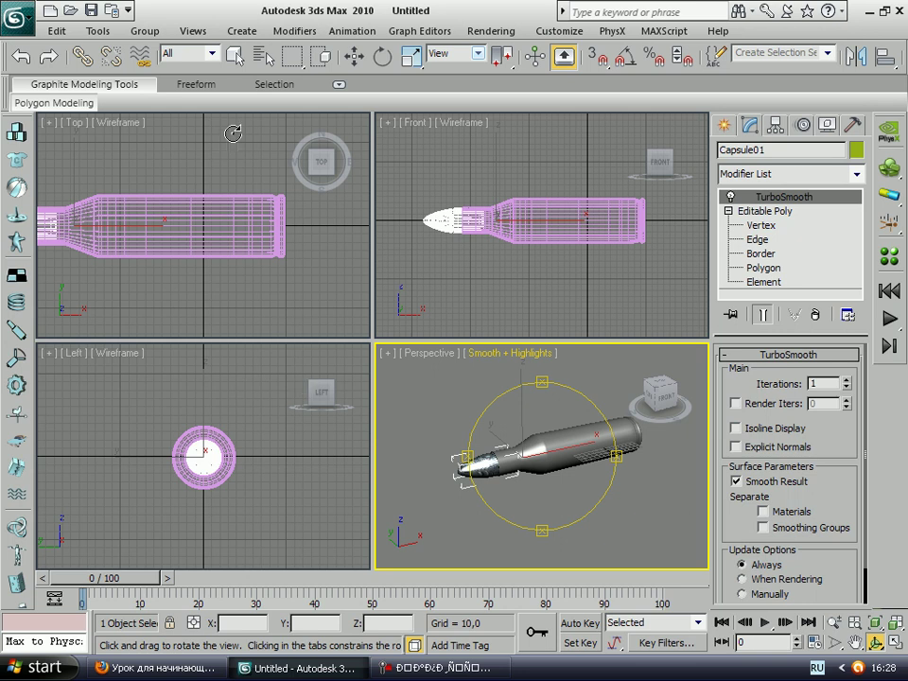
pyautogui.click(236, 56)
pyautogui.moveTo(132, 394); pyautogui.dragTo(271, 518)
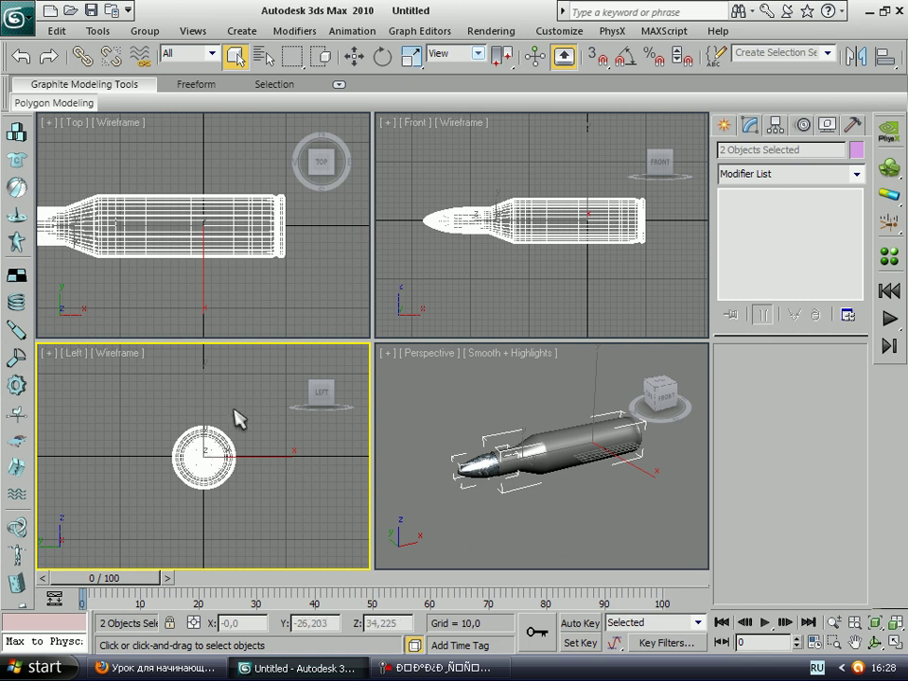
# Shift-drag two Copy clones of the bullet to either side, then start a test render
pyautogui.click(355, 55)
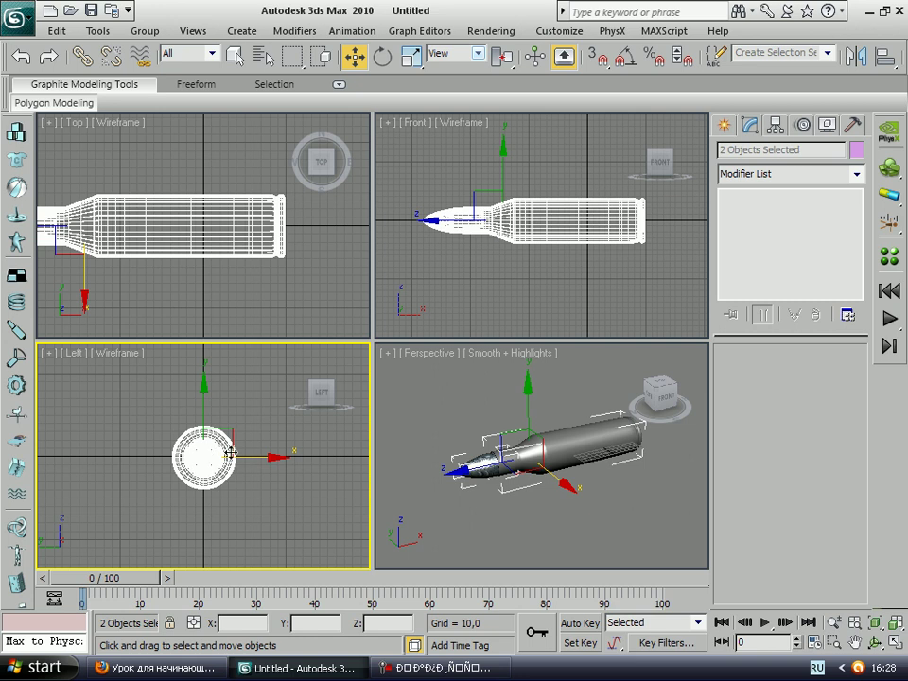
pyautogui.keyDown('shift'); pyautogui.moveTo(253, 457); pyautogui.dragTo(320, 460); pyautogui.keyUp('shift')
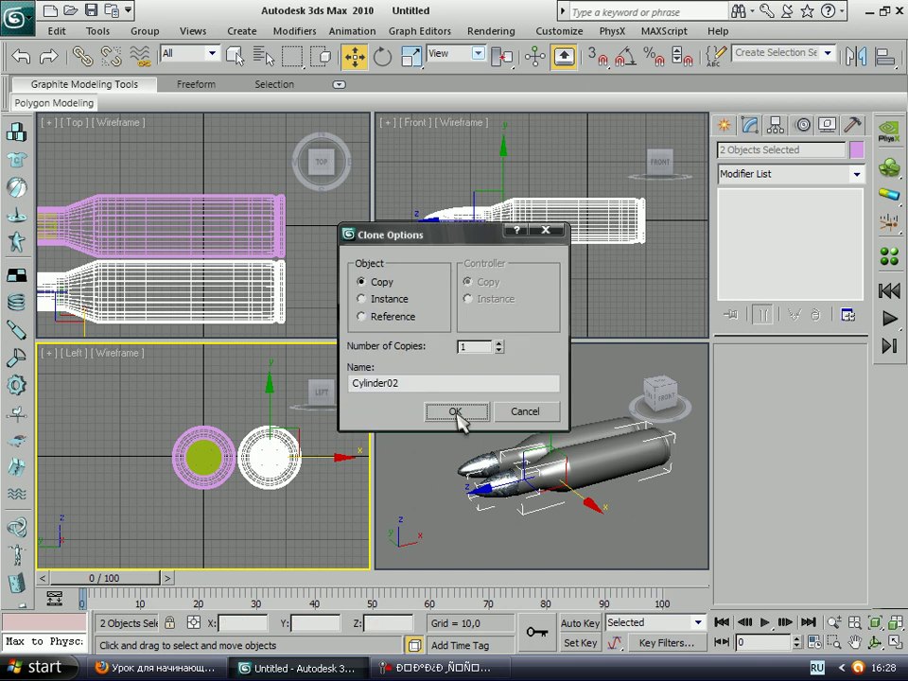
pyautogui.click(456, 412)
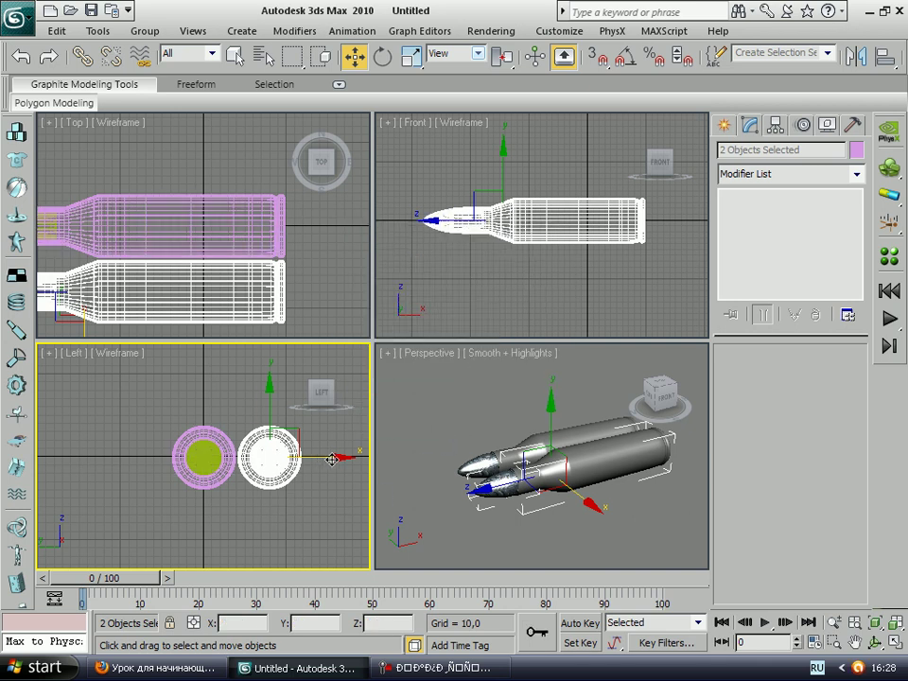
pyautogui.keyDown('shift'); pyautogui.moveTo(331, 460); pyautogui.dragTo(201, 450); pyautogui.keyUp('shift')
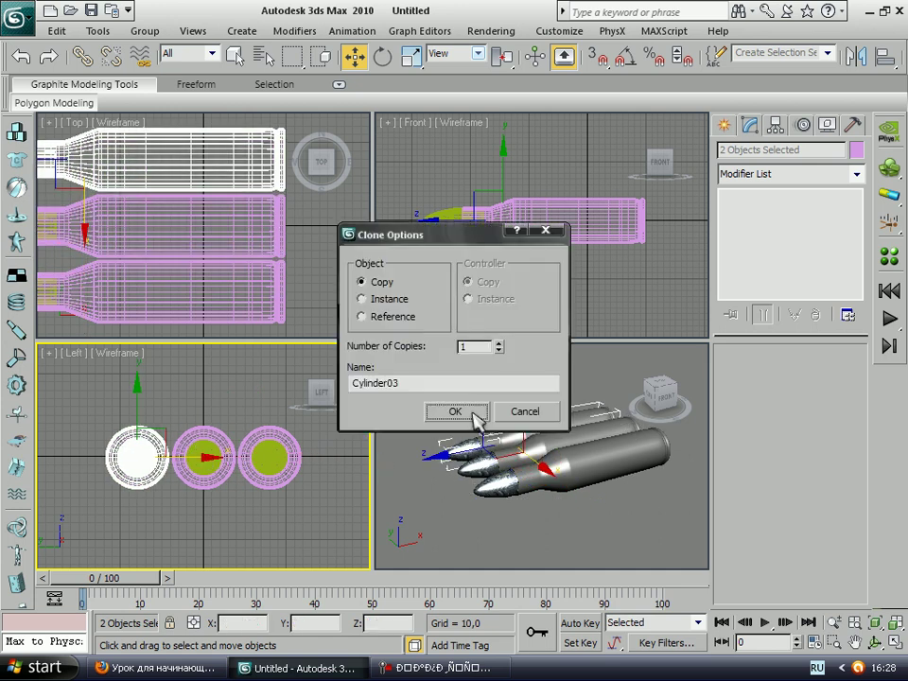
pyautogui.click(469, 413)
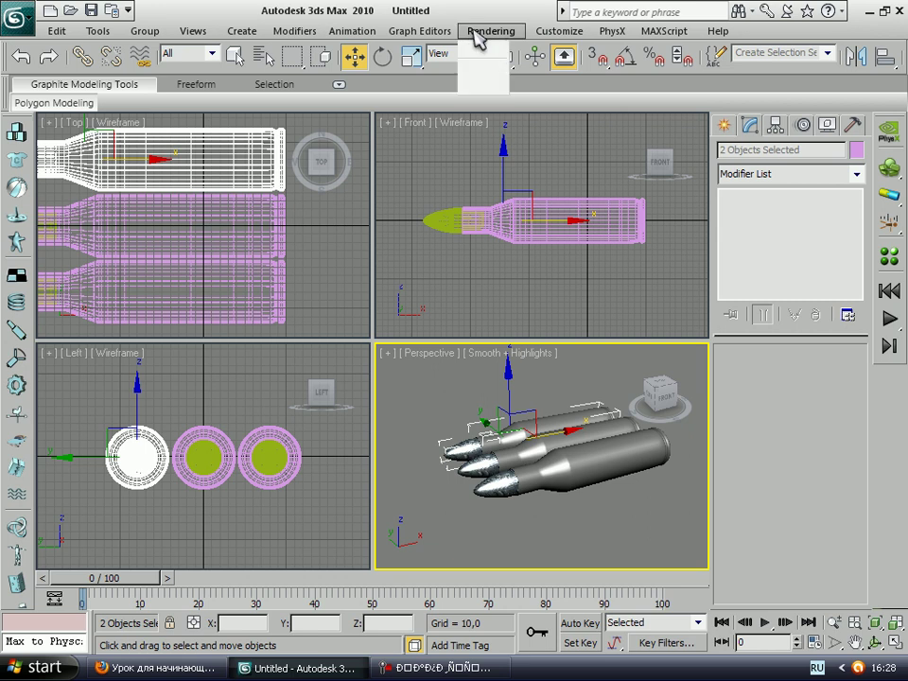
pyautogui.click(492, 30)
pyautogui.click(492, 54)
pyautogui.click(289, 440)
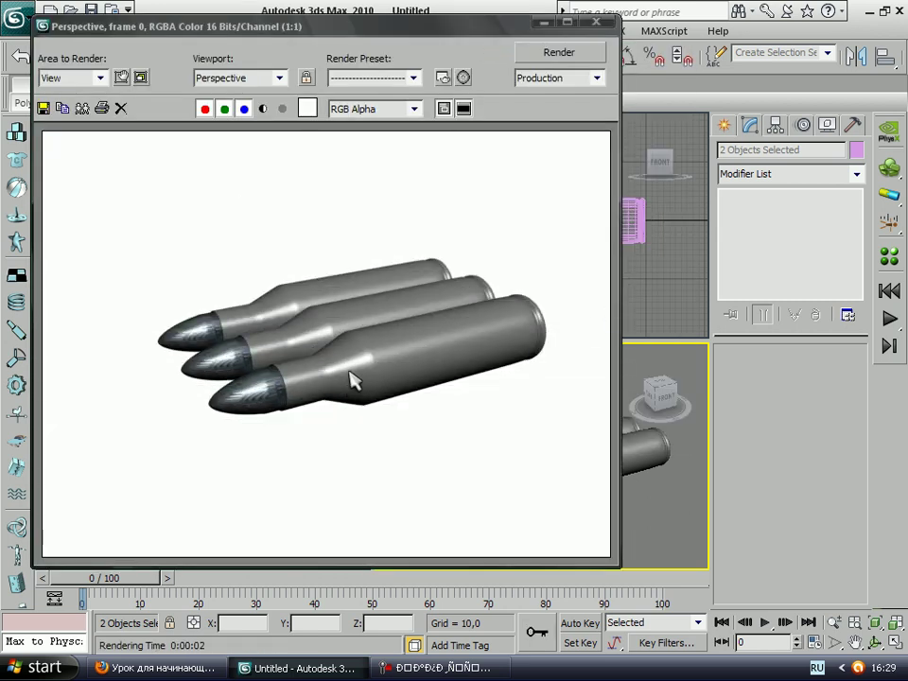
pyautogui.click(596, 21)
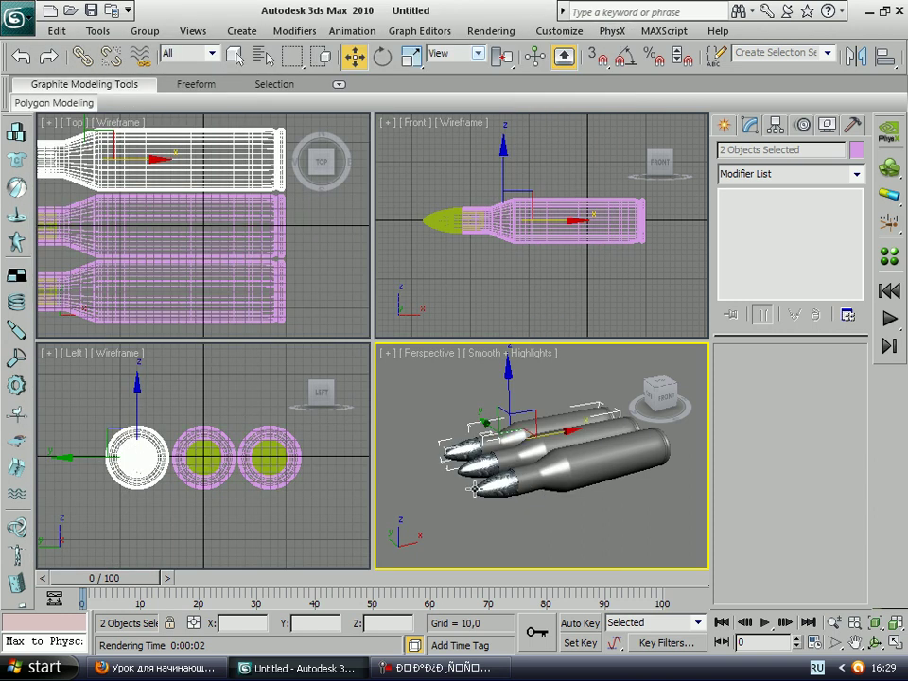
pyautogui.click(854, 643)
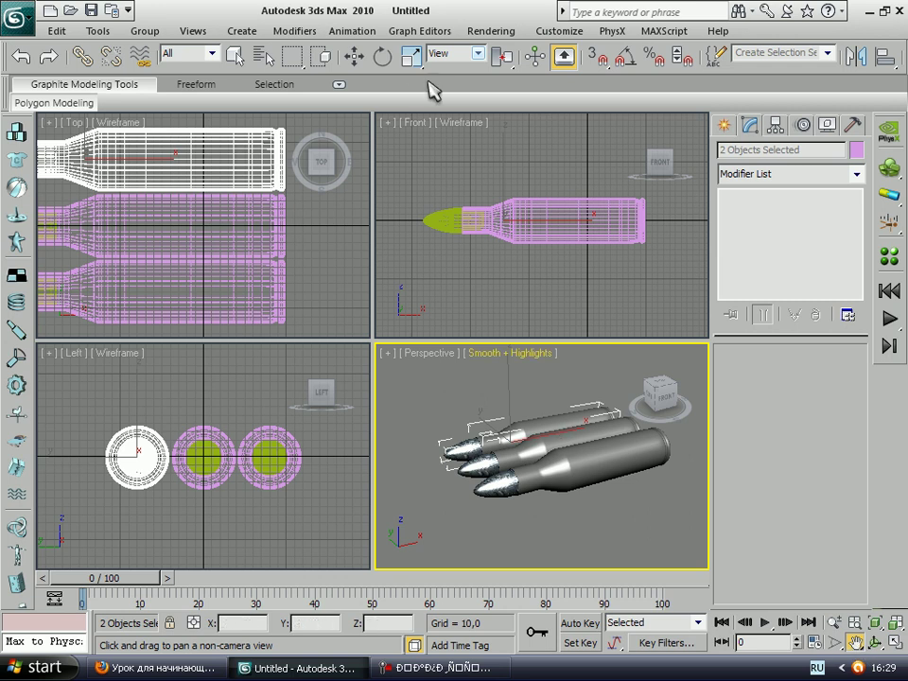
pyautogui.click(354, 55)
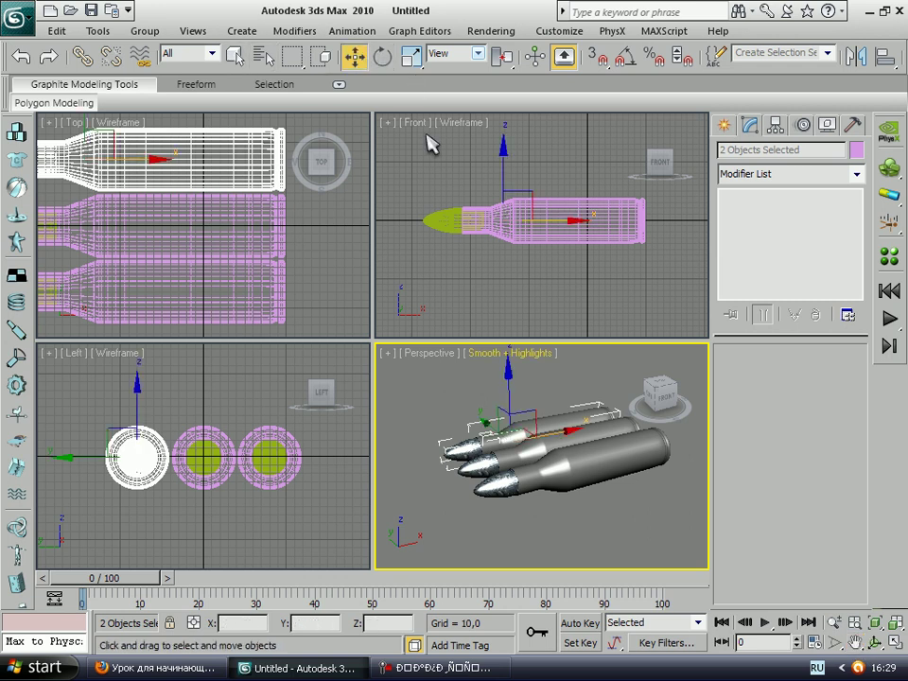
pyautogui.click(590, 463)
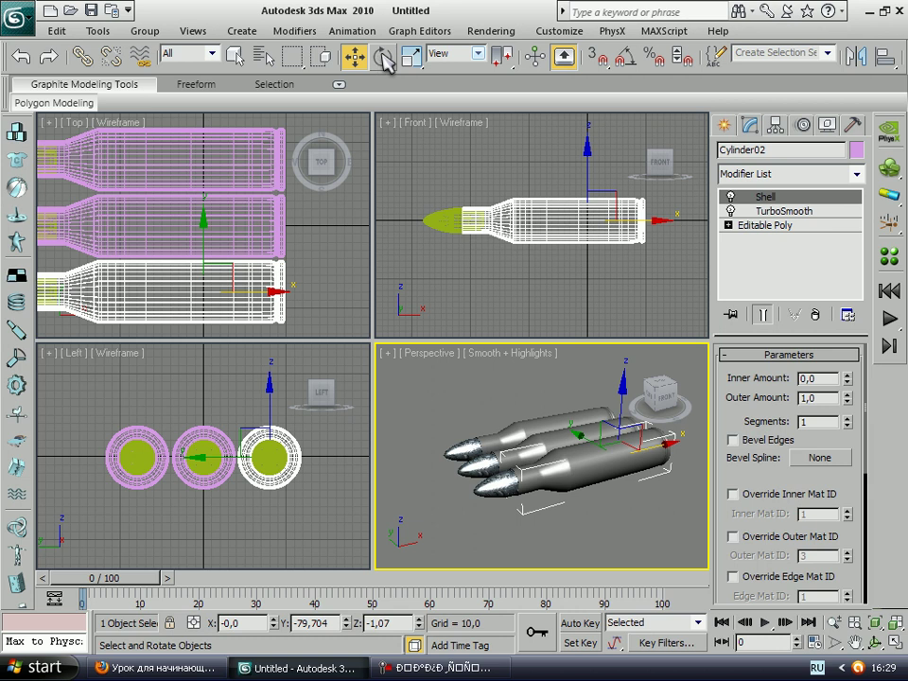
pyautogui.click(383, 57)
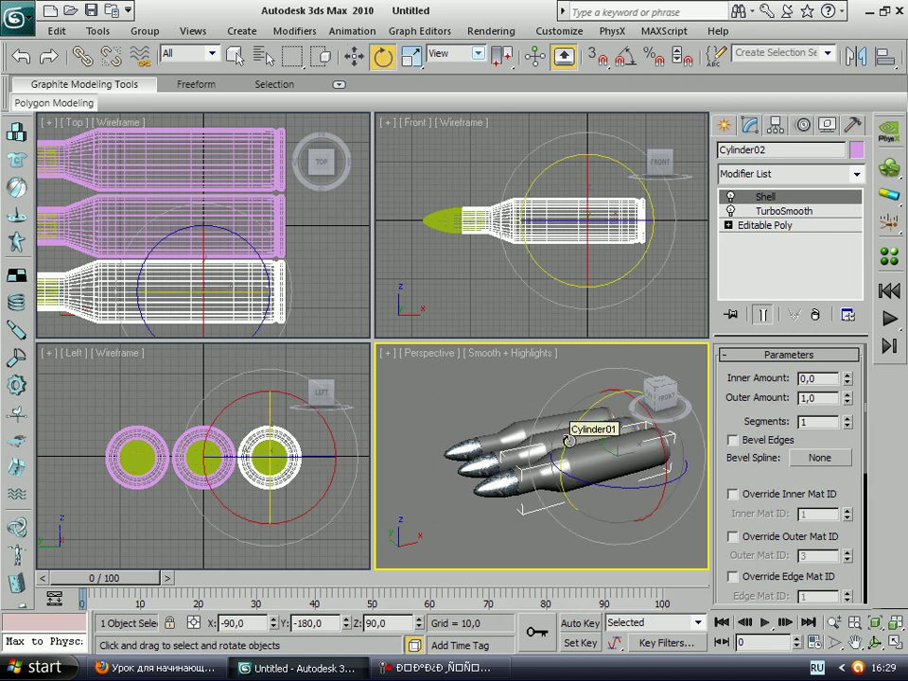
pyautogui.moveTo(569, 440)
pyautogui.mouseDown()
pyautogui.moveTo(596, 361)
pyautogui.moveTo(624, 331)
pyautogui.moveTo(591, 349)
pyautogui.moveTo(592, 377)
pyautogui.moveTo(606, 374)
pyautogui.moveTo(592, 379)
pyautogui.moveTo(610, 378)
pyautogui.moveTo(565, 395)
pyautogui.mouseUp()
pyautogui.rightClick(566, 395)
pyautogui.click(57, 31)
pyautogui.click(55, 45)
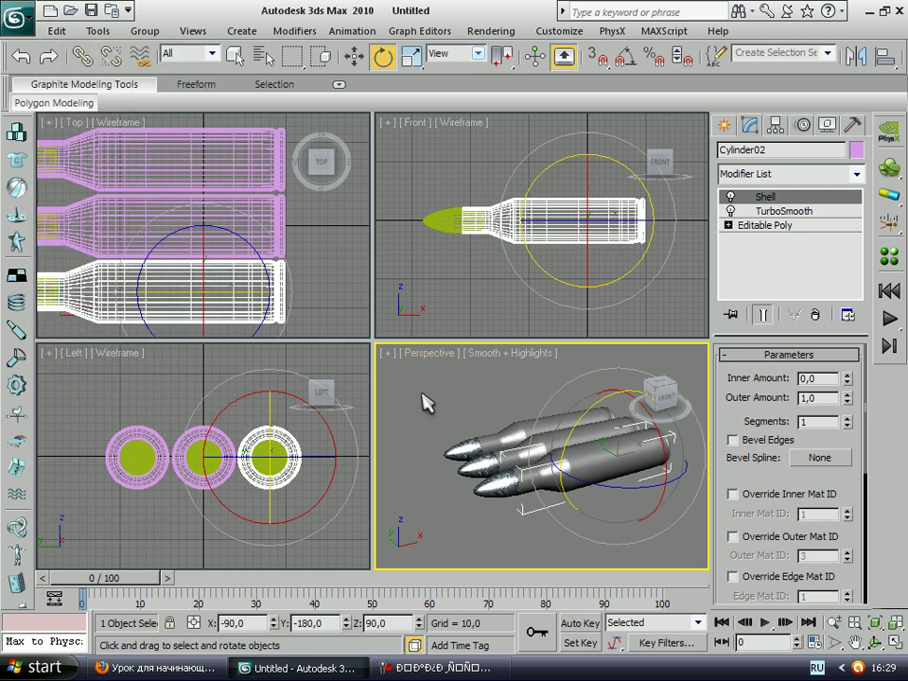
pyautogui.click(474, 514)
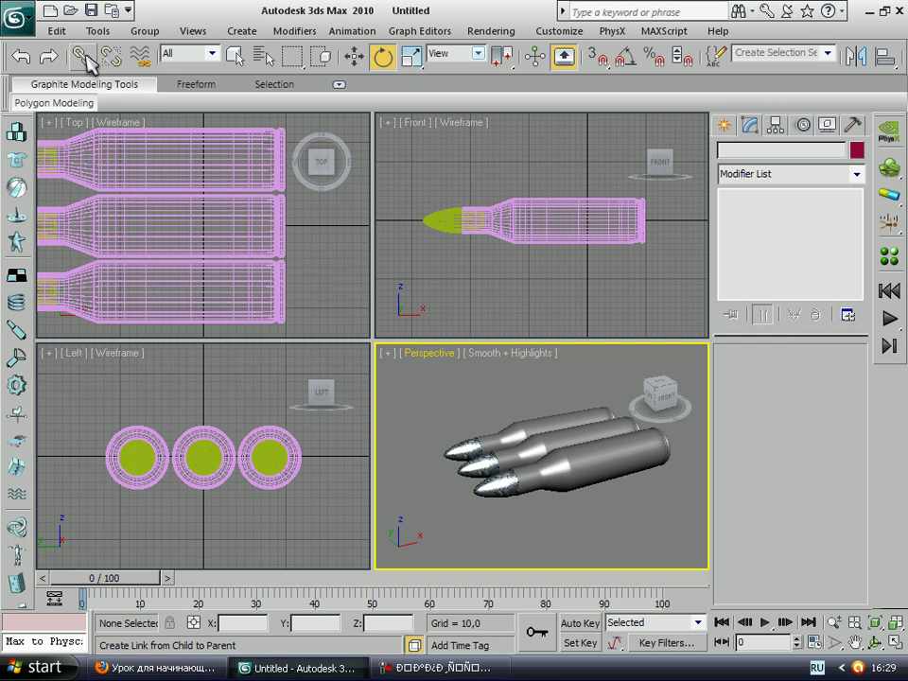
# Link the bottom bullet's tip Capsule02 to its casing Cylinder02, then select Cylinder02
pyautogui.click(83, 57)
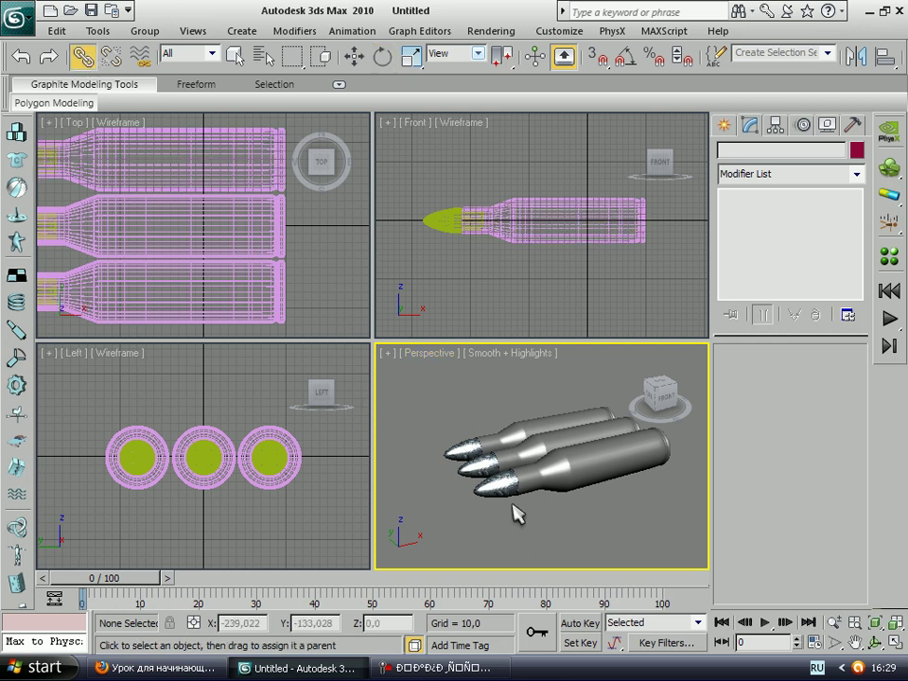
pyautogui.click(426, 227)
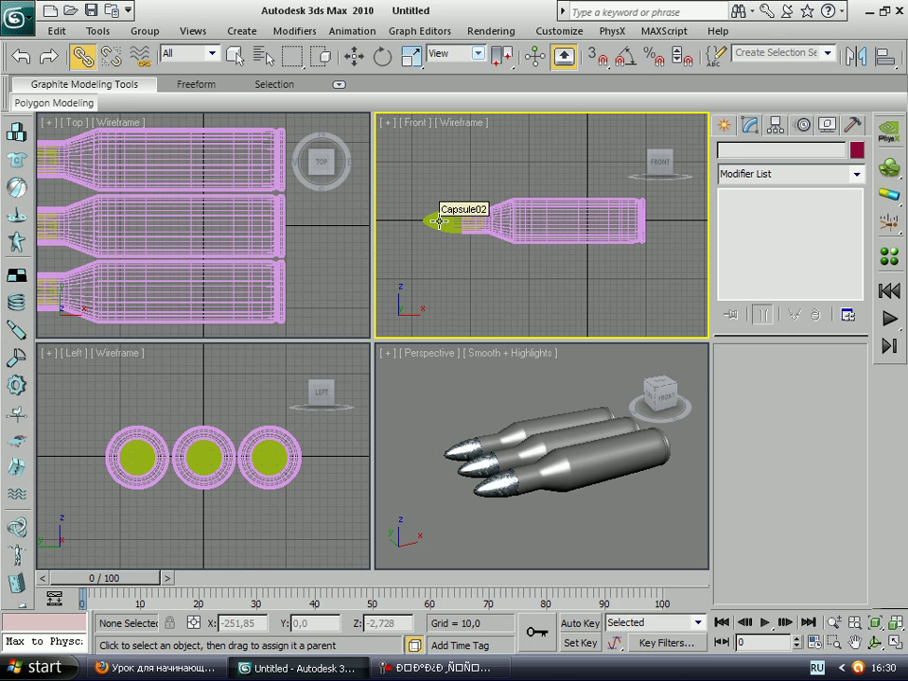
pyautogui.click(438, 221)
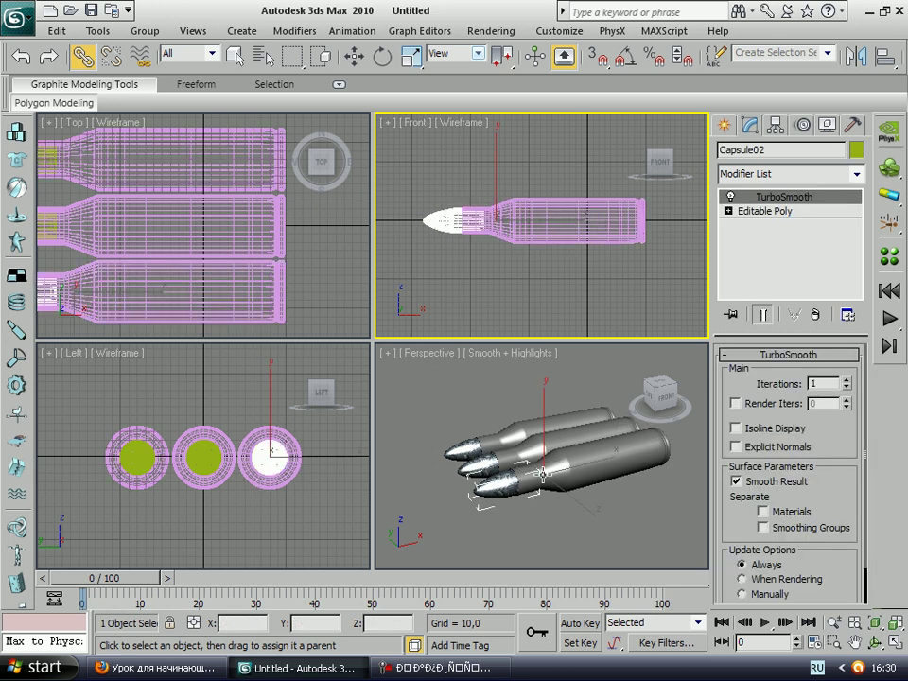
pyautogui.click(420, 428)
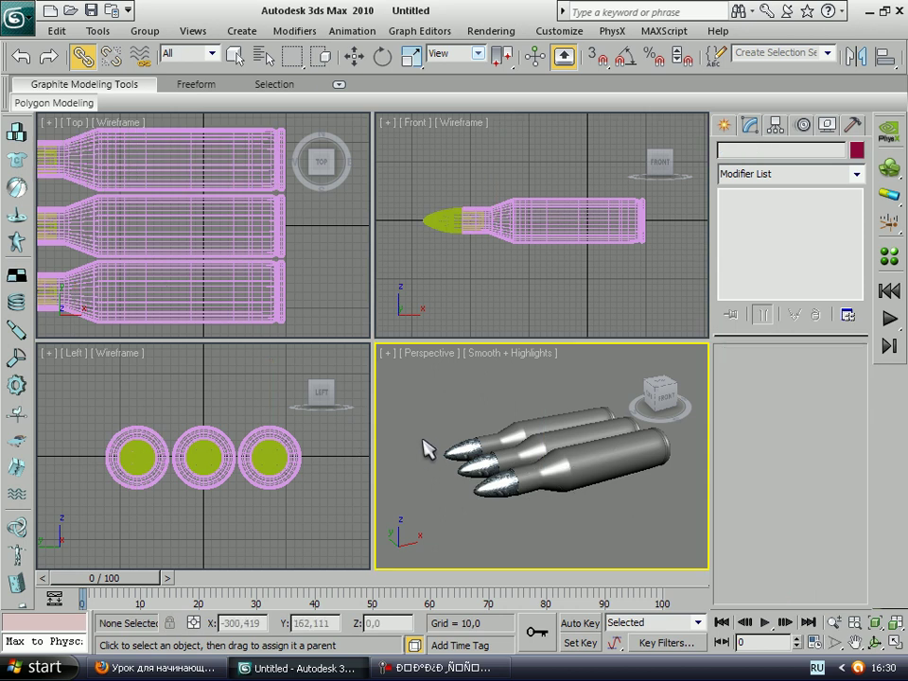
pyautogui.click(355, 56)
pyautogui.click(625, 437)
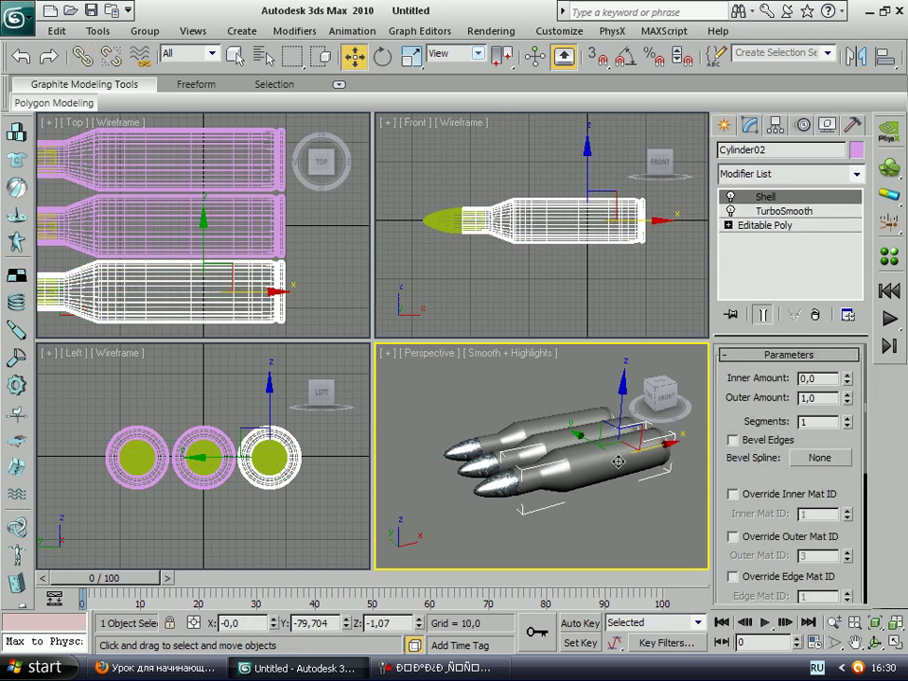
# Rotate Cylinder02 90° so the bottom cartridge stands upright, then zoom out the Perspective view
pyautogui.click(382, 57)
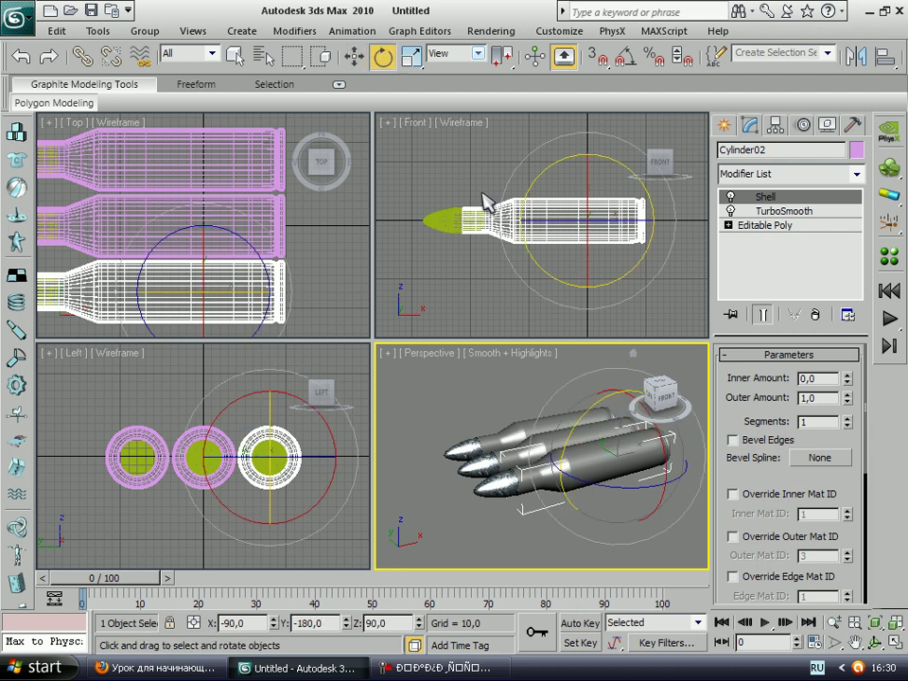
pyautogui.moveTo(564, 446)
pyautogui.mouseDown()
pyautogui.moveTo(523, 452)
pyautogui.moveTo(511, 471)
pyautogui.moveTo(499, 452)
pyautogui.moveTo(577, 299)
pyautogui.mouseUp()
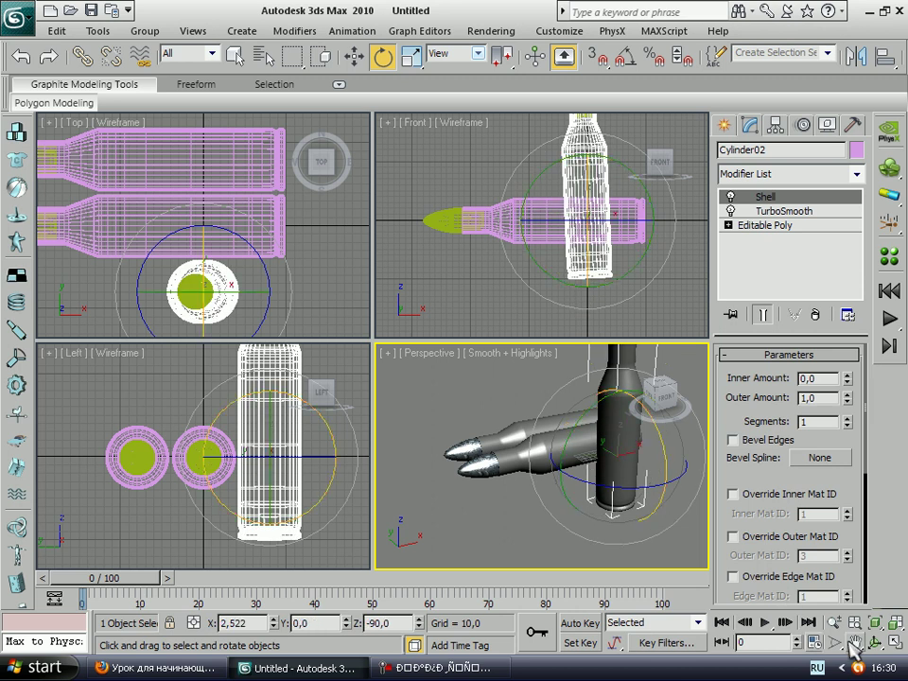
pyautogui.hotkey('ctrl', 'p')
pyautogui.scroll(-2, 528, 417)
pyautogui.scroll(-2, 523, 420)
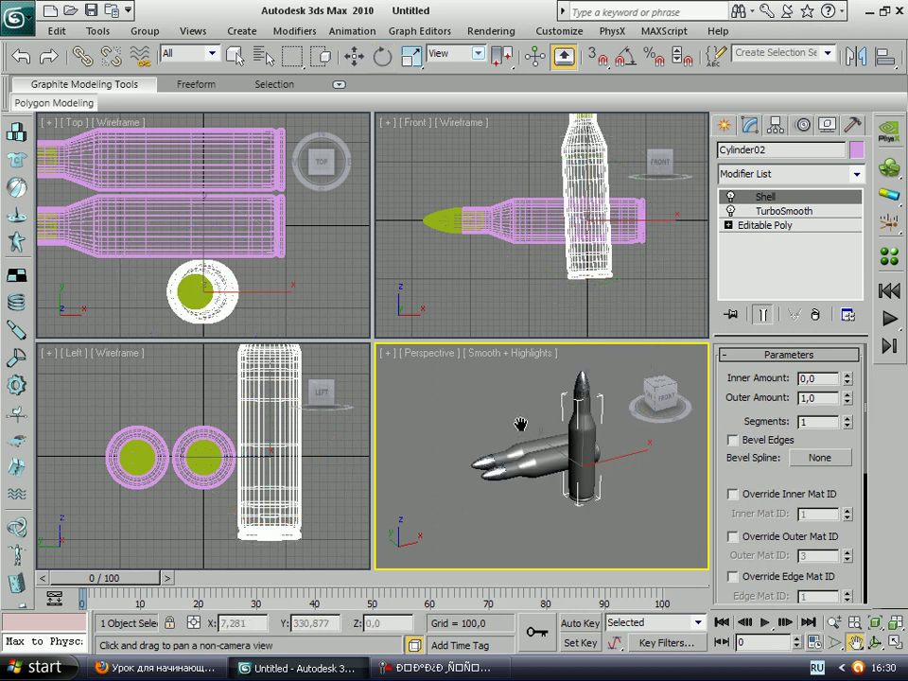
pyautogui.click(491, 30)
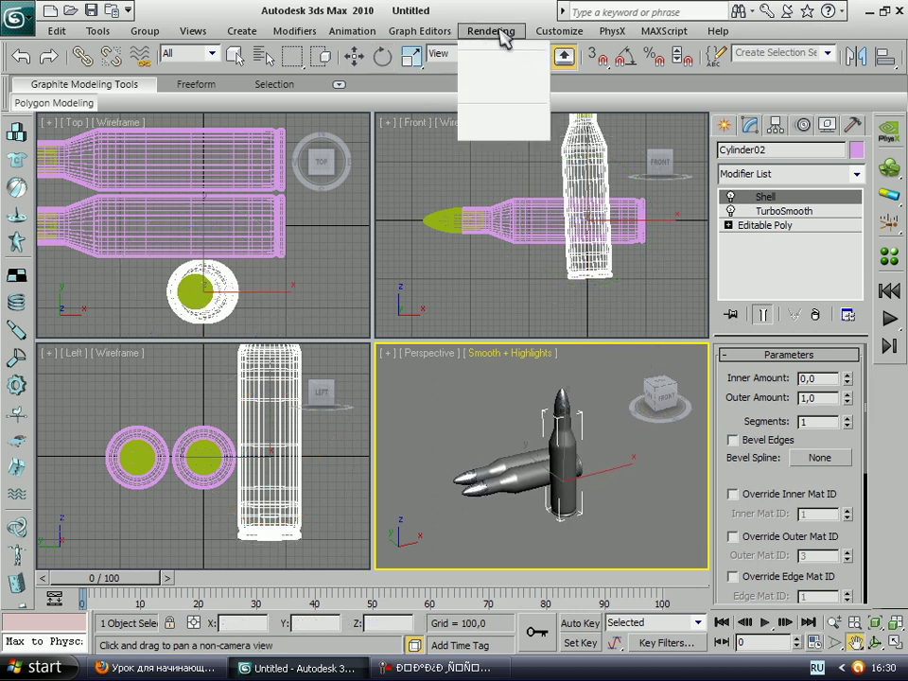
pyautogui.click(496, 55)
pyautogui.click(288, 440)
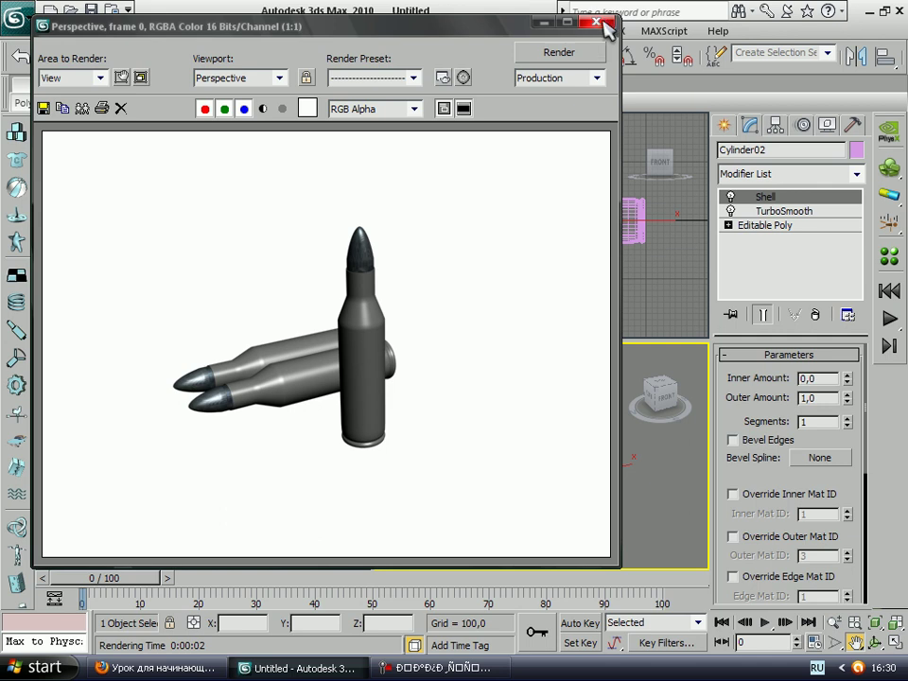
pyautogui.click(596, 22)
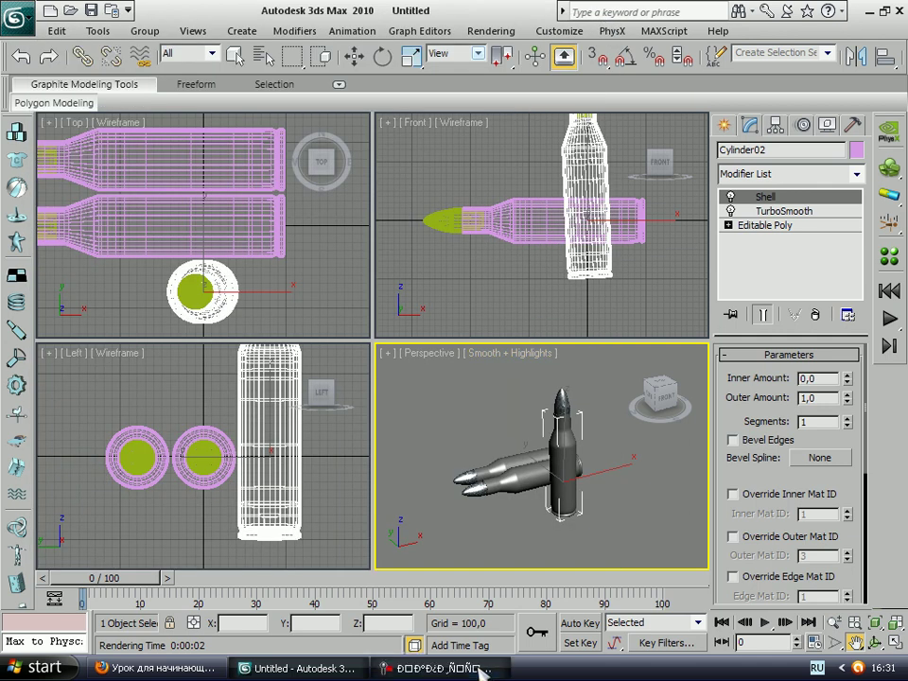